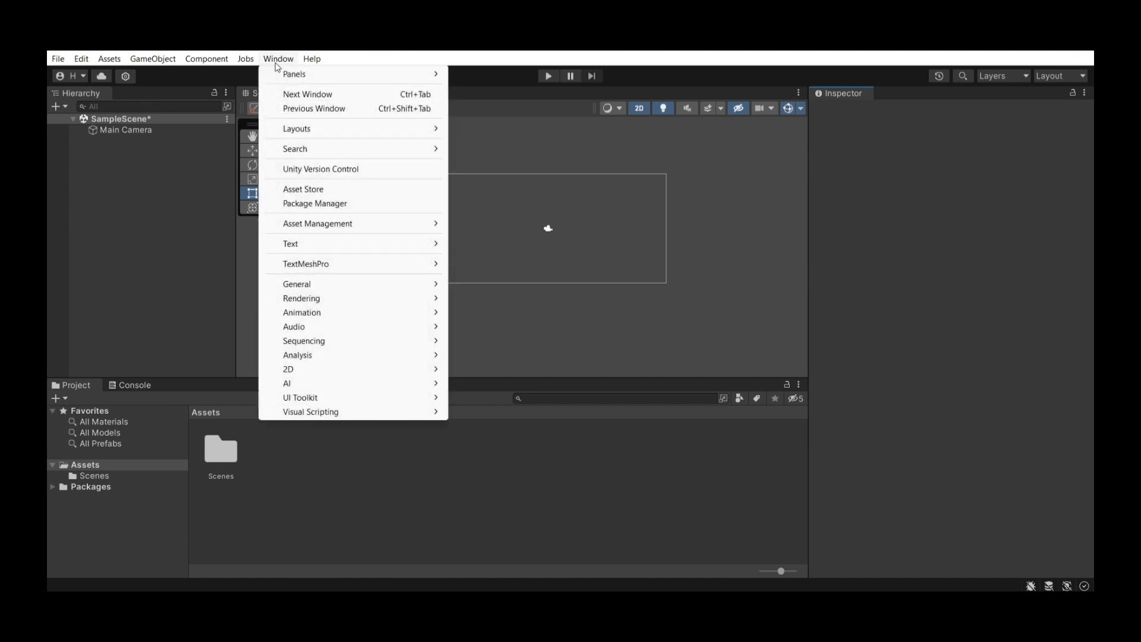
Import all contents of the Pixel Art Top Down - Basic package into the project, and close the Package Manager
click(131, 253)
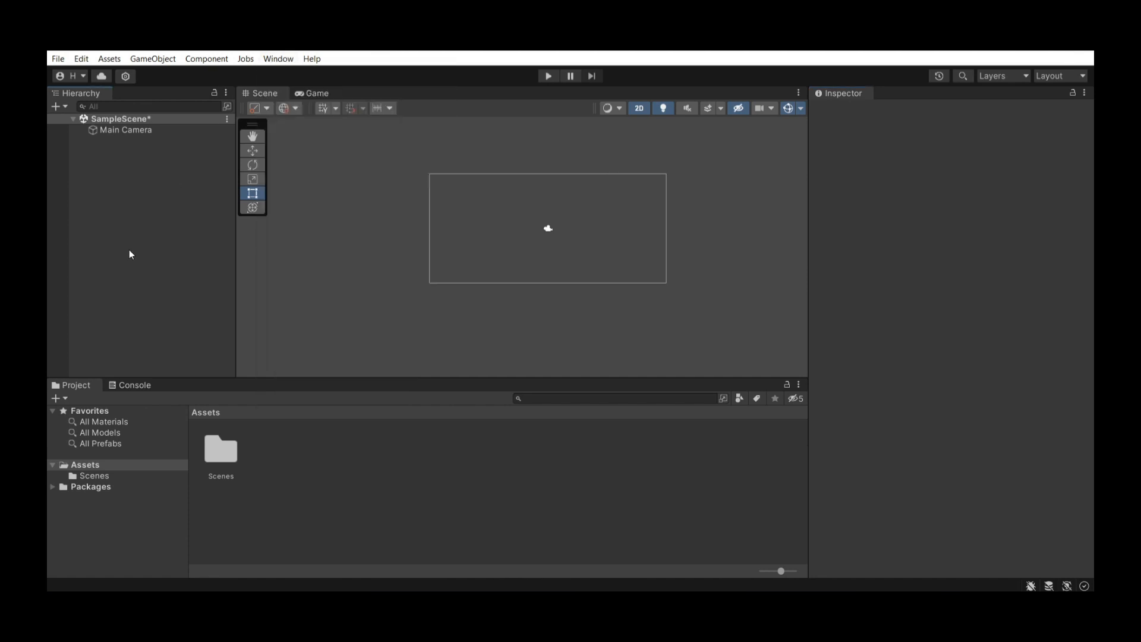
click(284, 60)
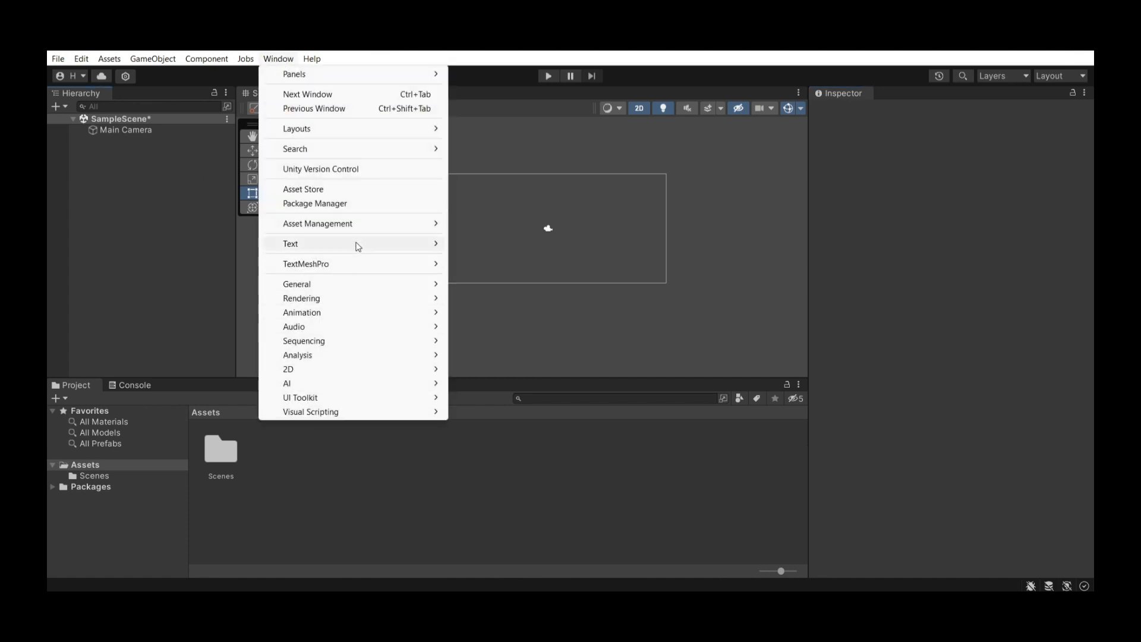
click(345, 204)
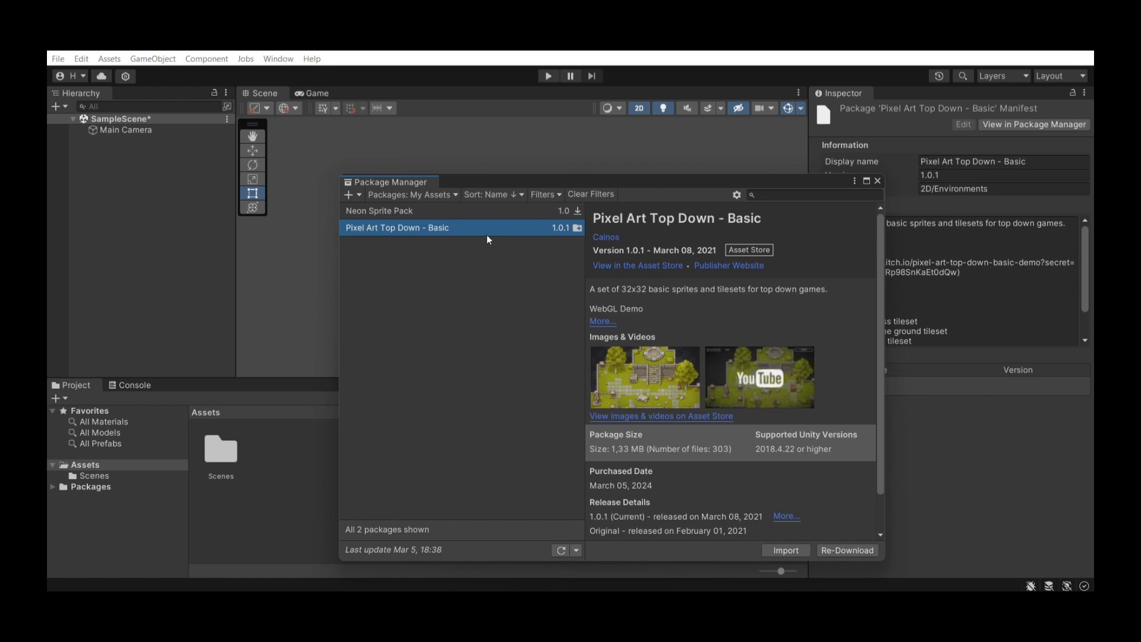
click(786, 550)
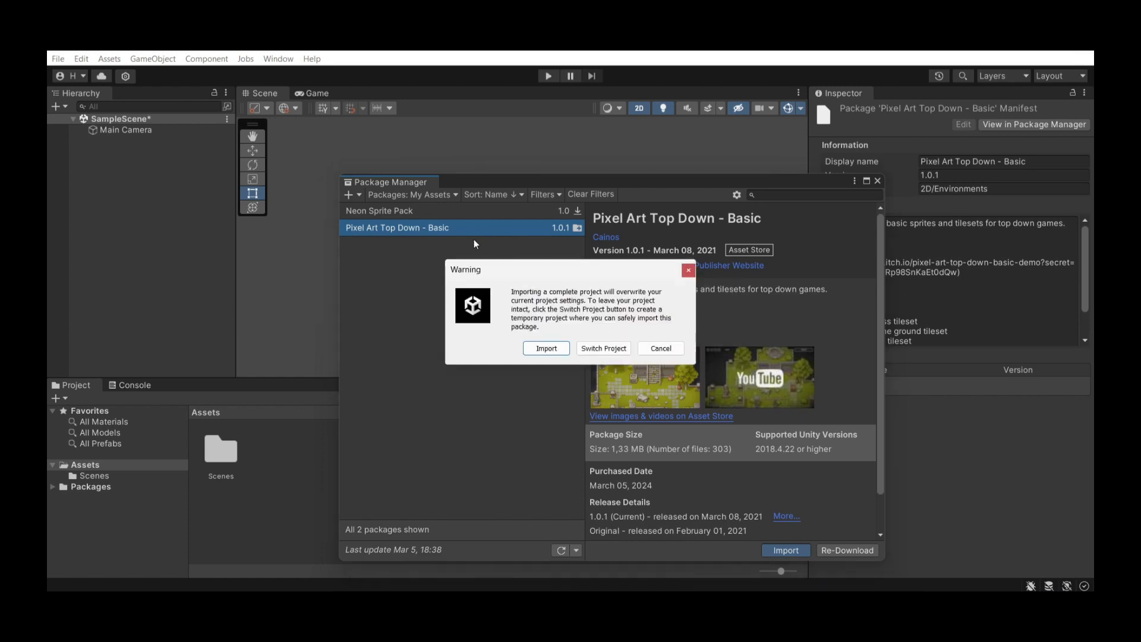
click(543, 348)
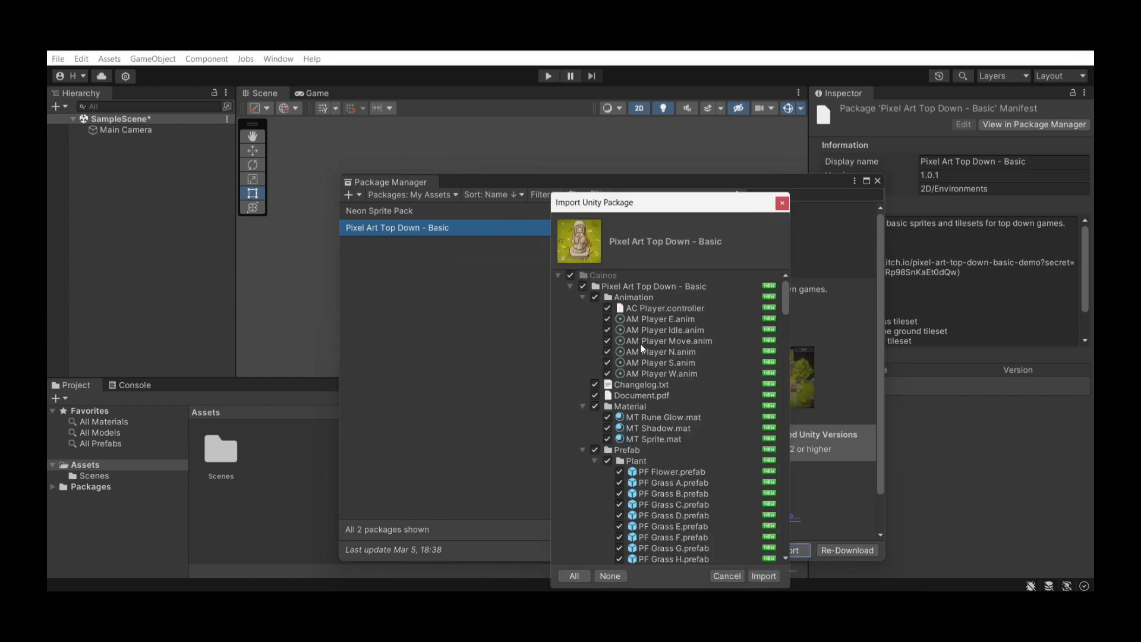
scroll(700, 404, down, 5)
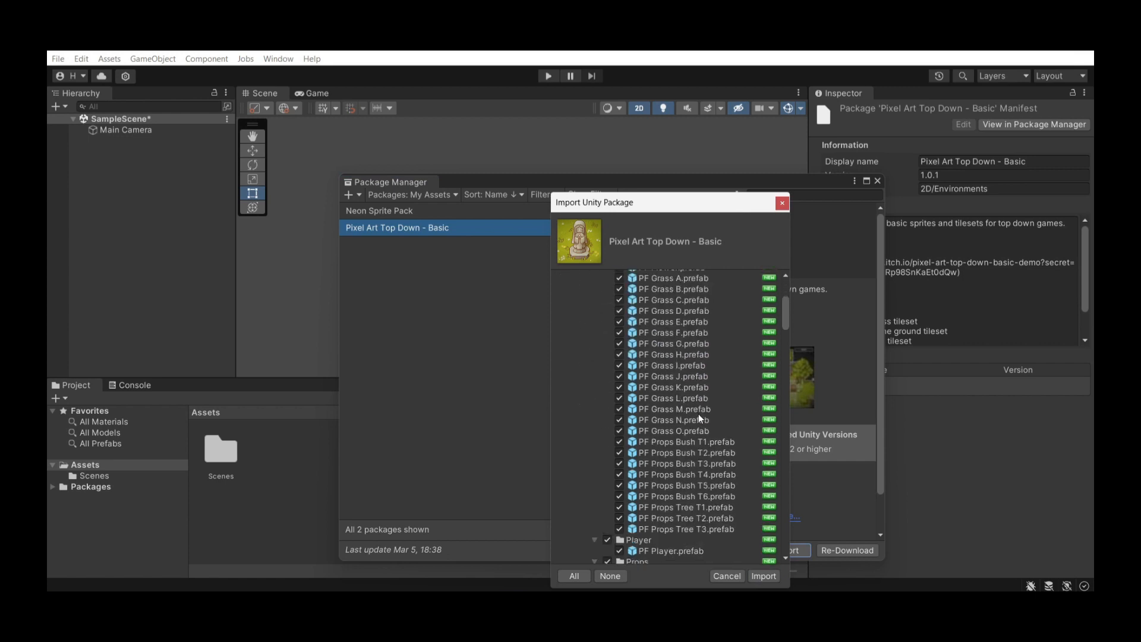
scroll(707, 498, down, 5)
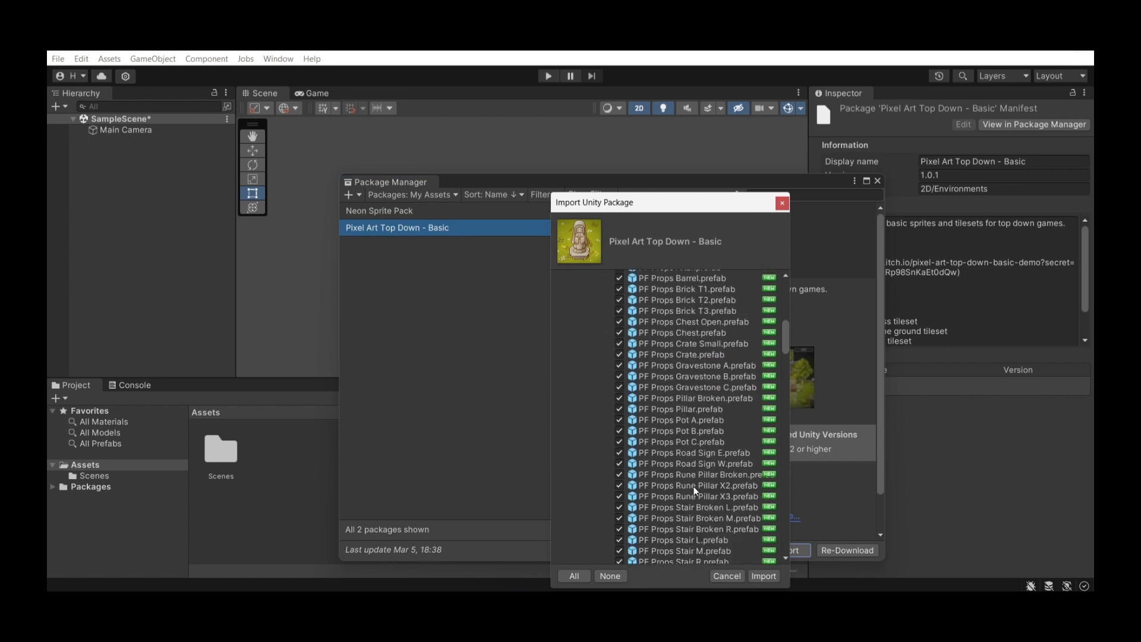
click(763, 576)
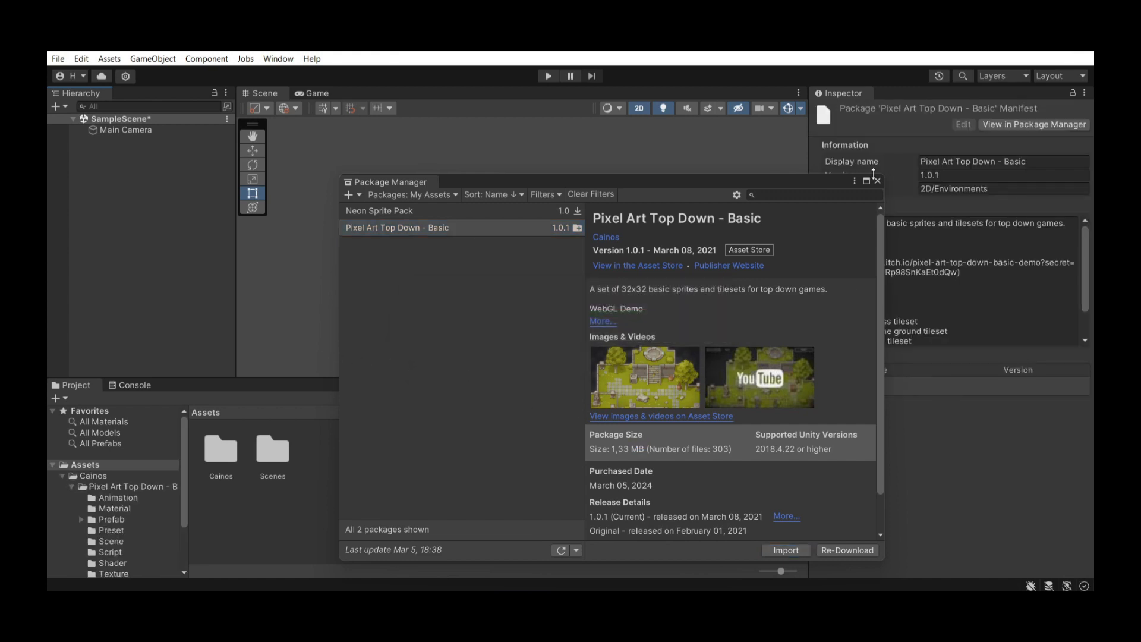
click(877, 180)
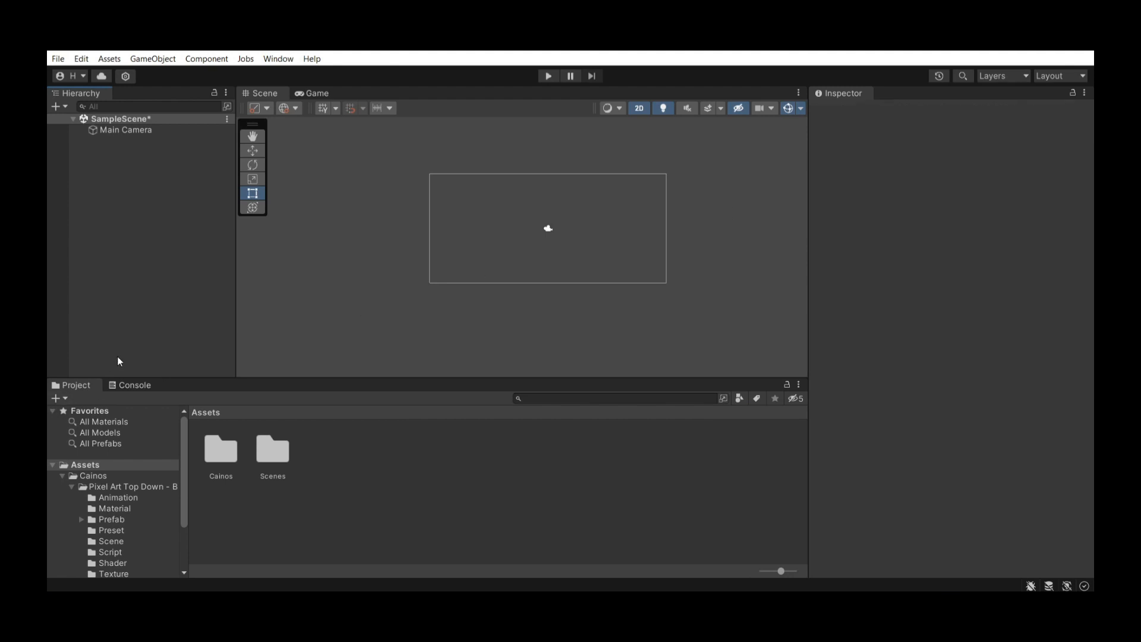
Examine the imported Tile Palette assets, including the TP Grass, TP Stone Ground and TP Wall folders
scroll(109, 493, down, 3)
click(123, 429)
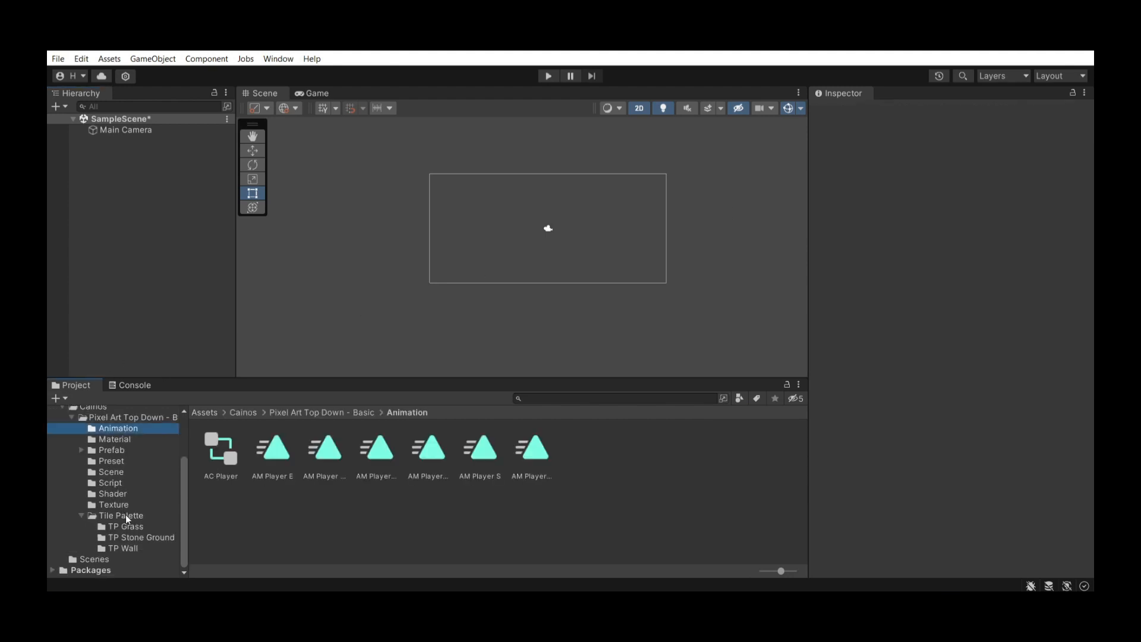
click(126, 515)
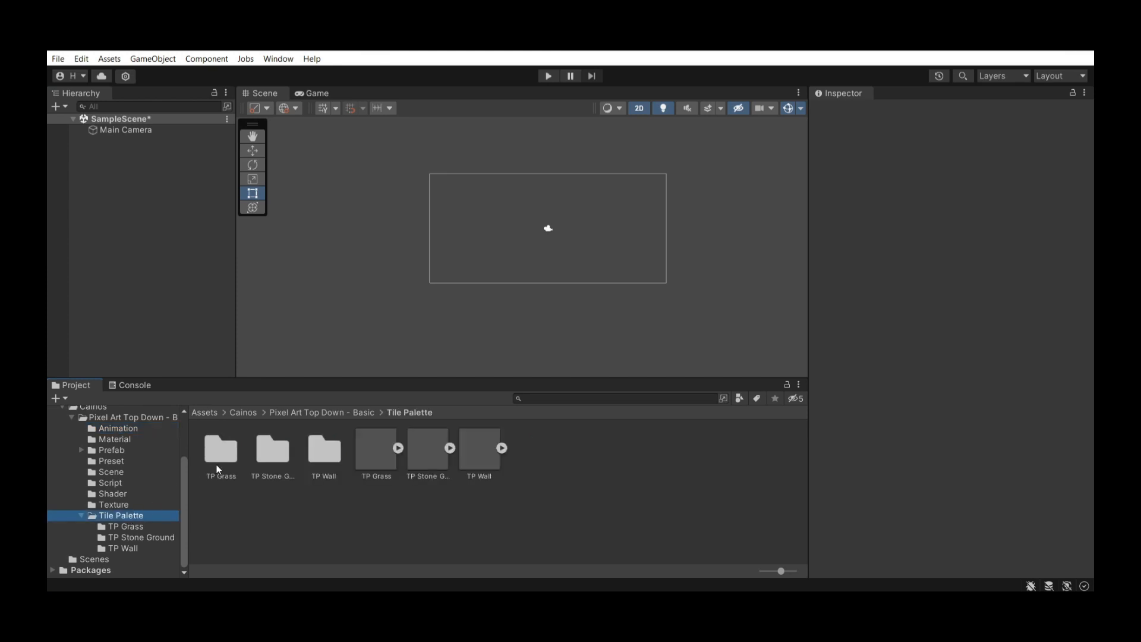
click(126, 526)
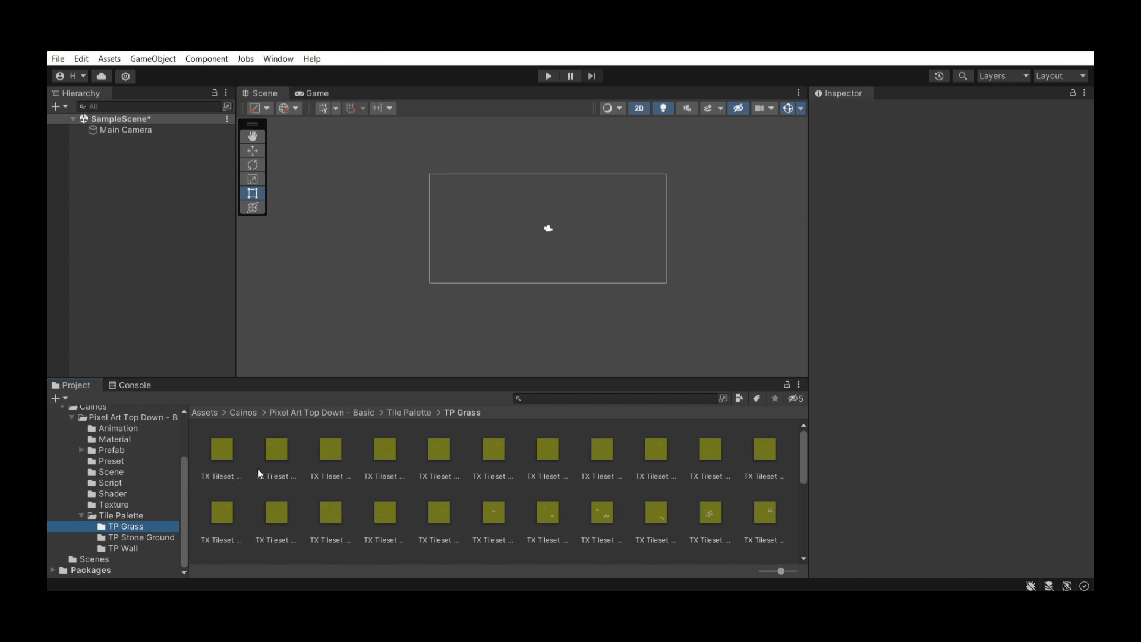
scroll(290, 461, down, 3)
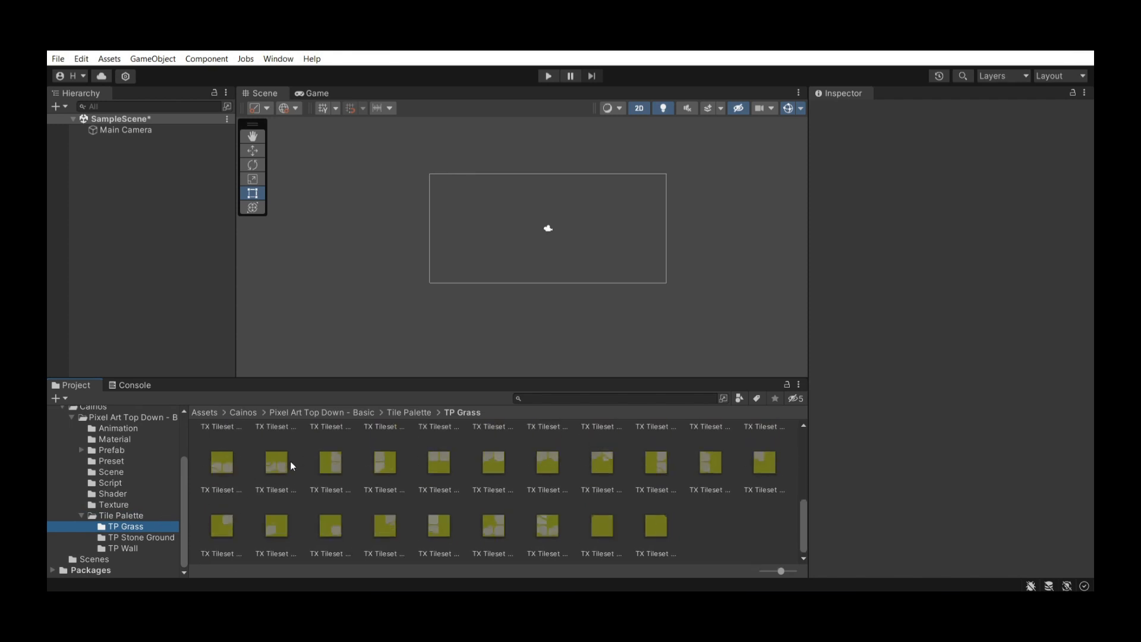
click(157, 539)
click(136, 550)
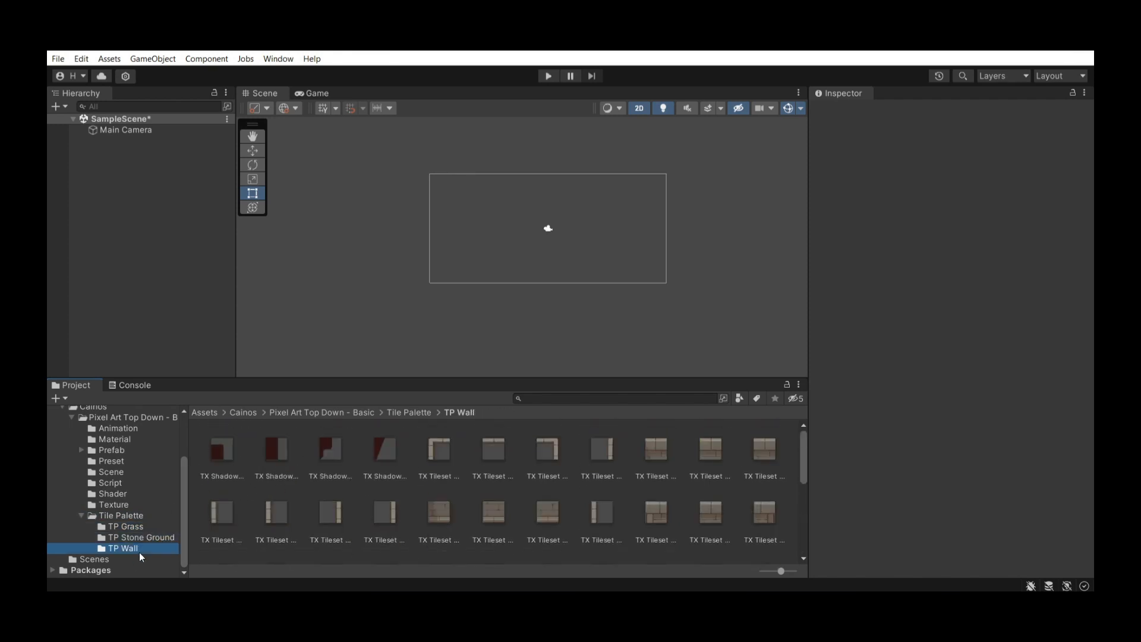
scroll(273, 488, down, 2)
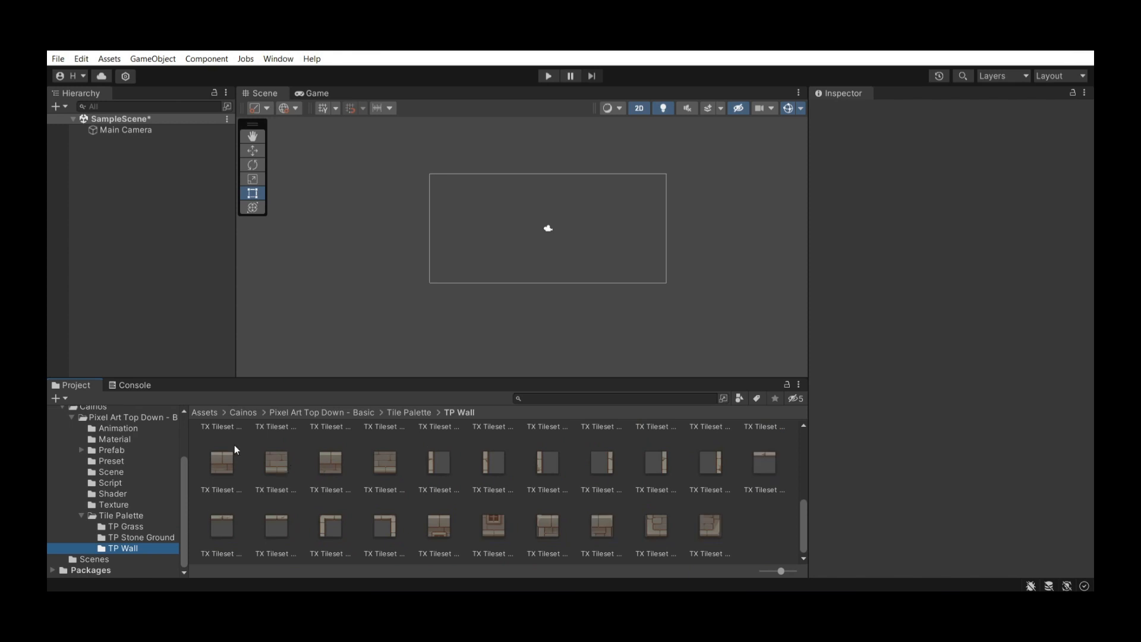
Add a rectangular 2D tilemap to SampleScene, keeping its default name
click(151, 276)
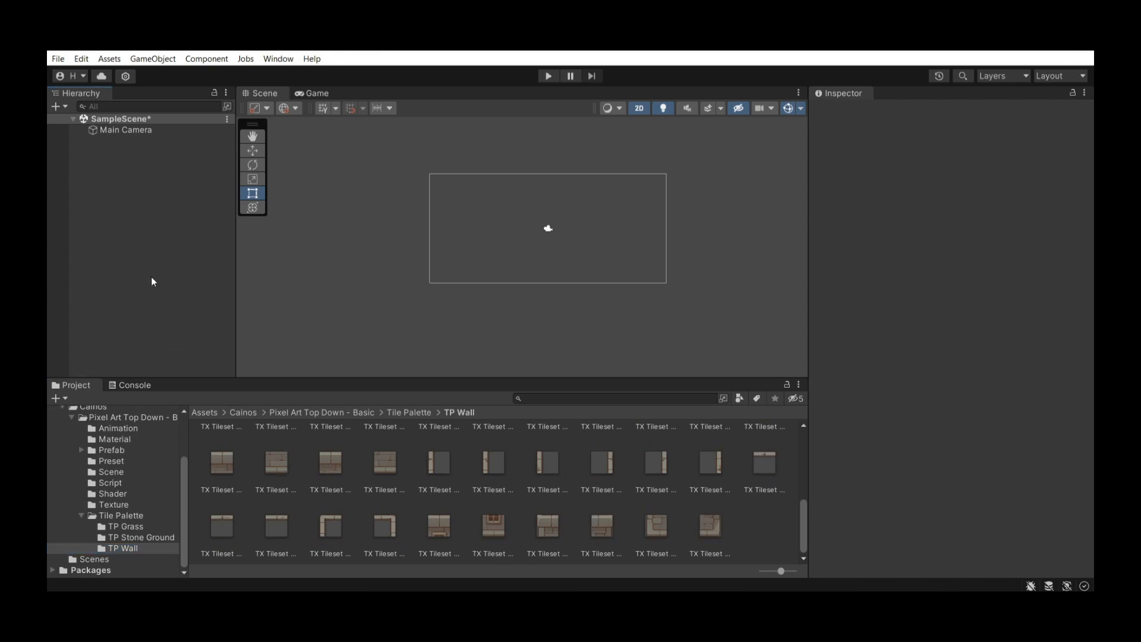
right_click(151, 181)
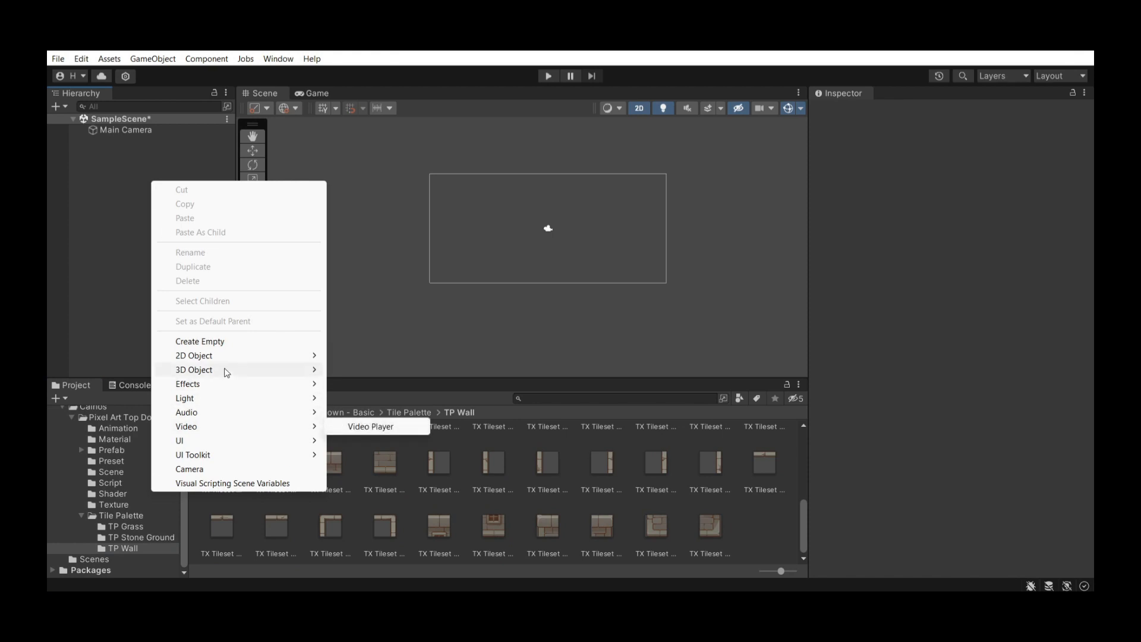
mouse_move(226, 361)
mouse_move(362, 384)
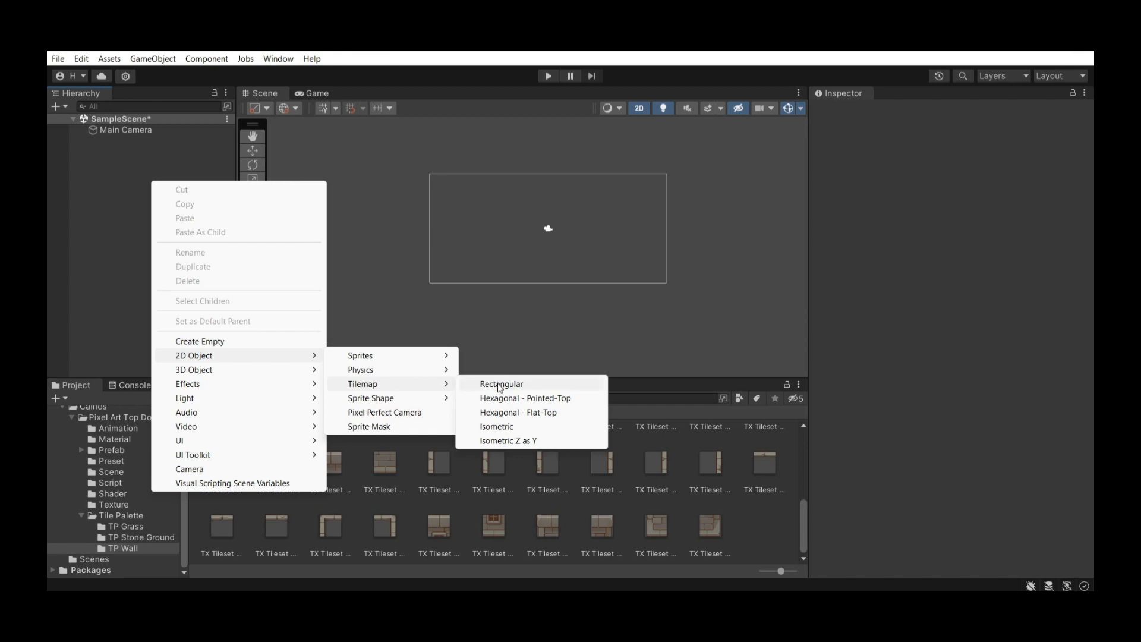
click(499, 385)
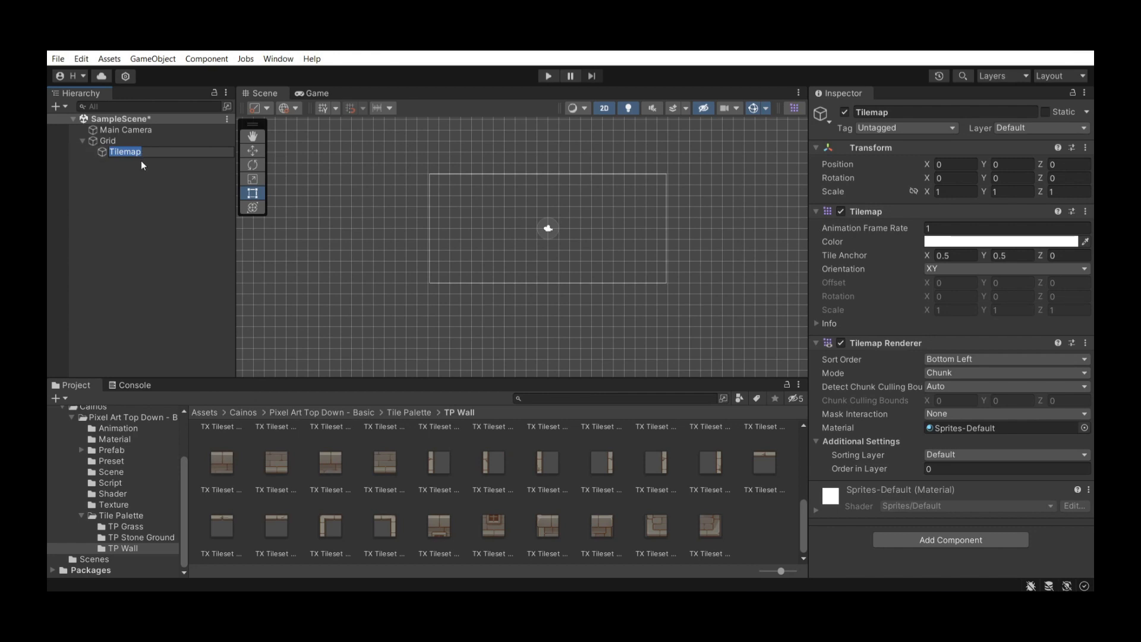
click(141, 189)
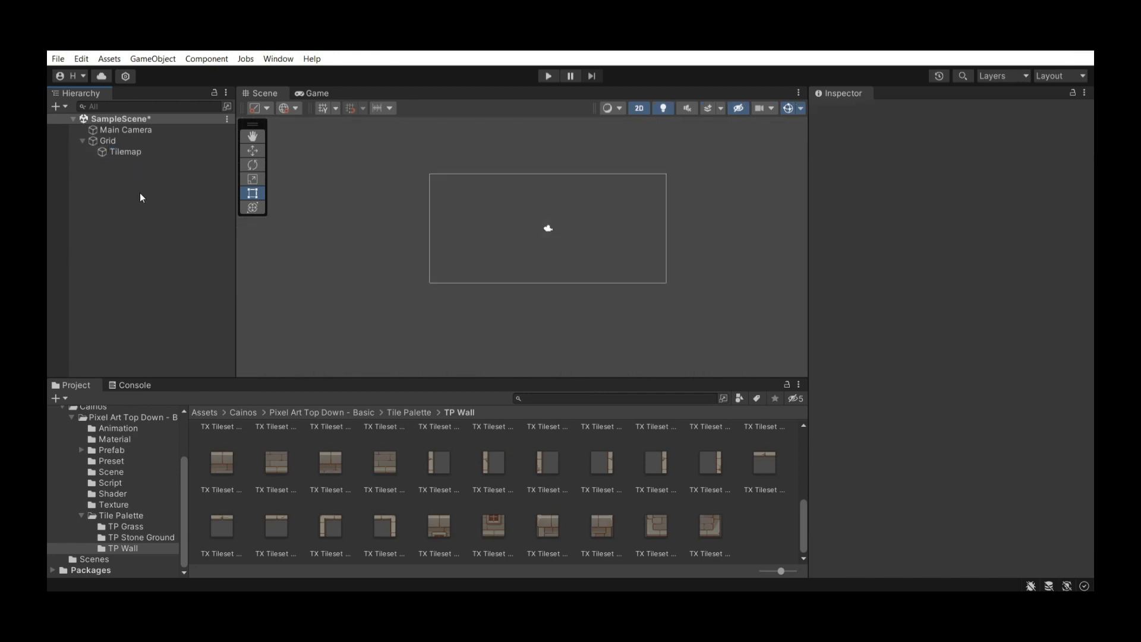
Duplicate the tilemap twice so the Grid holds three tilemaps
click(184, 154)
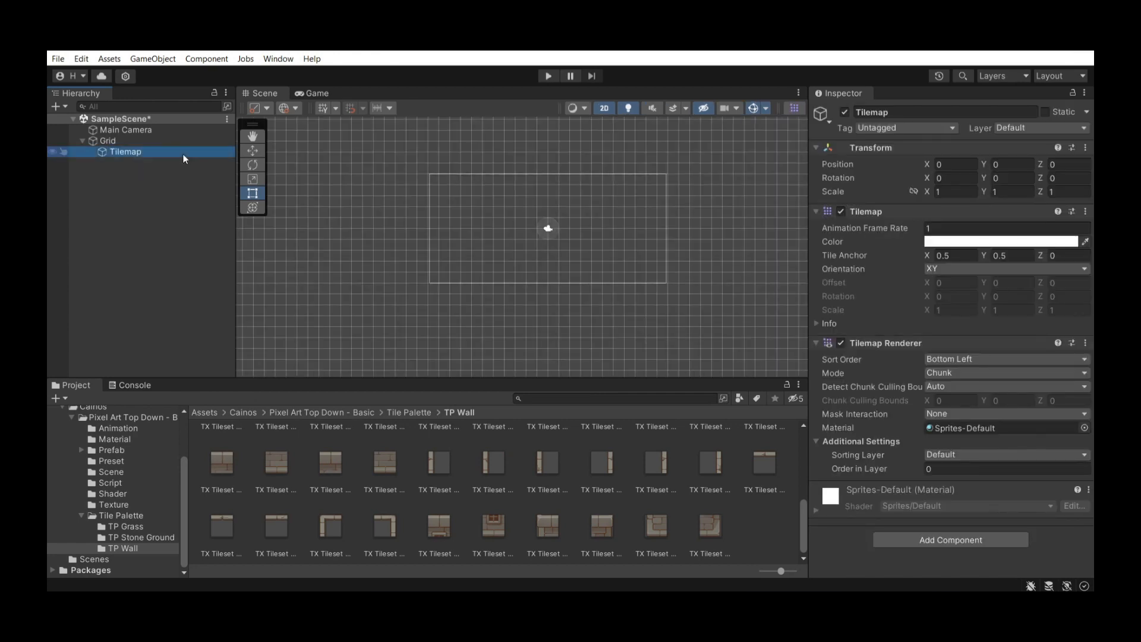
key(ctrl+d)
key(ctrl+d)
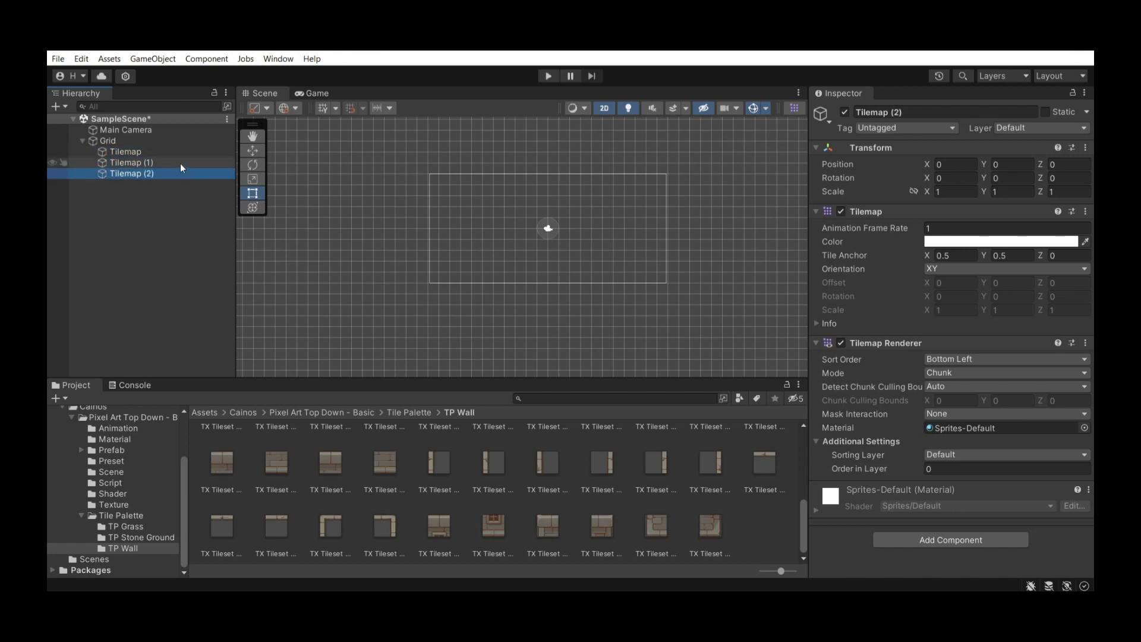
Select the original Tilemap, open the Tile Palette window and dock it beside the Inspector
click(172, 152)
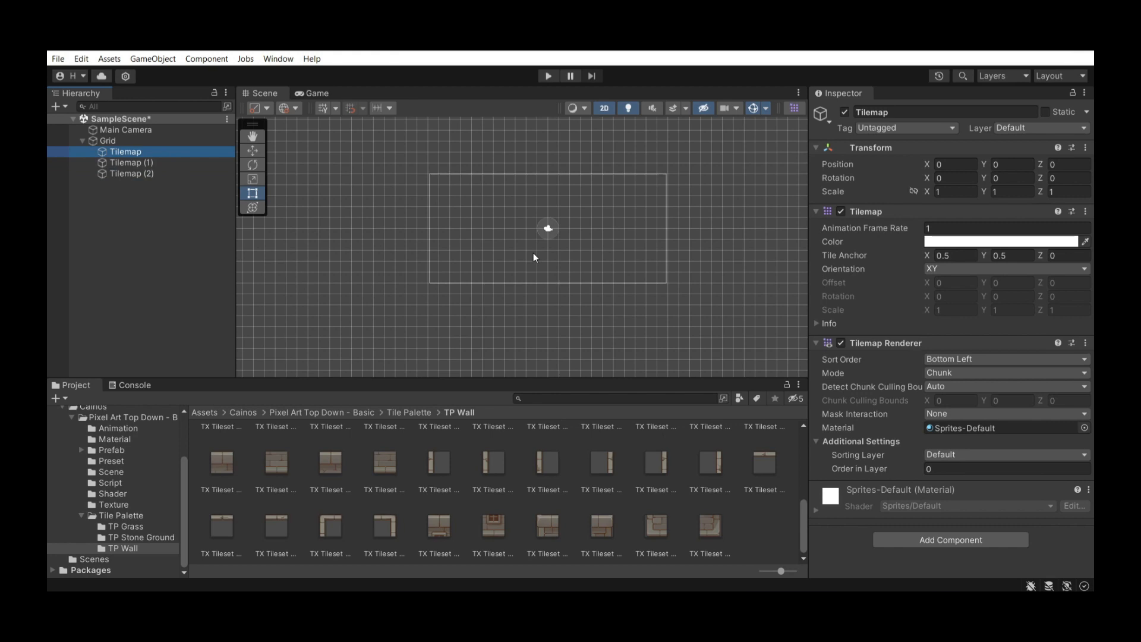
scroll(533, 254, down, 5)
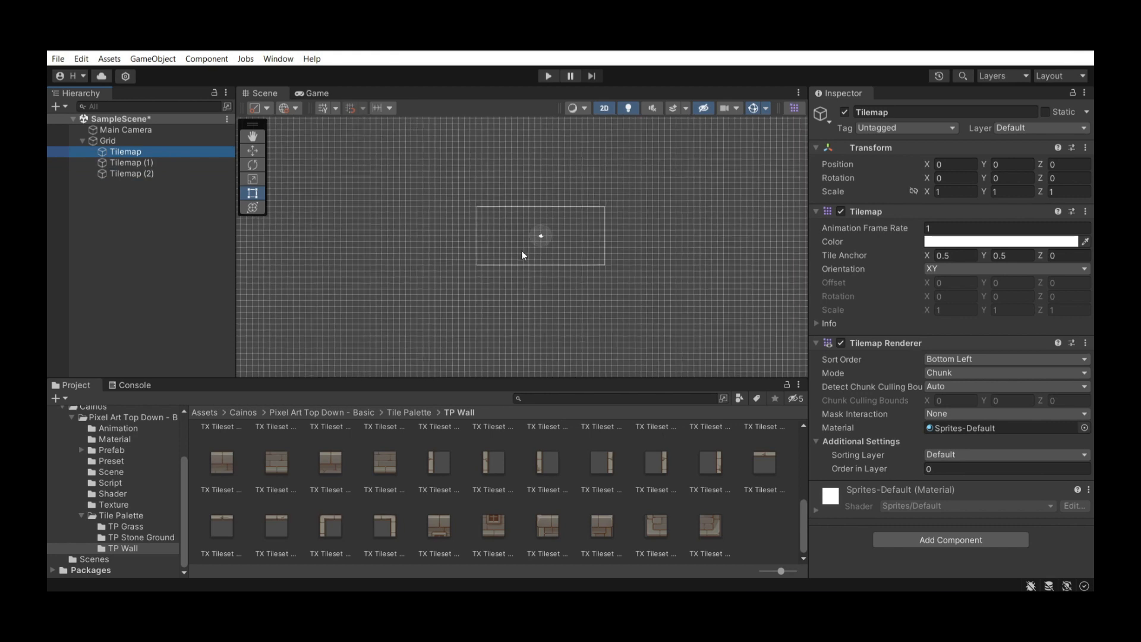
scroll(531, 257, up, 5)
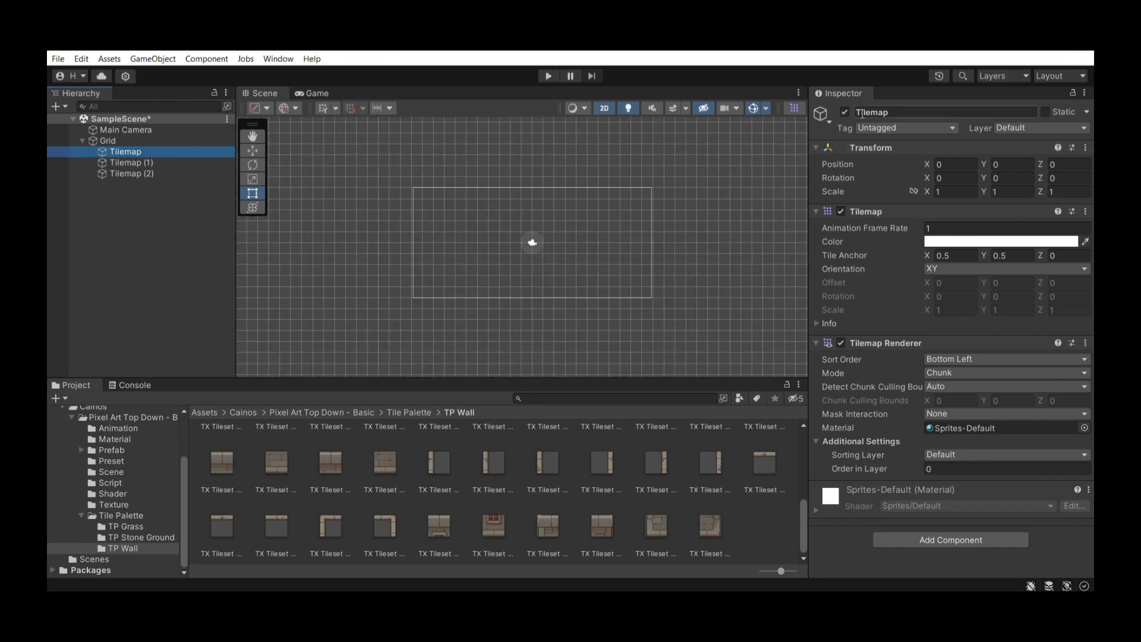
right_click(863, 104)
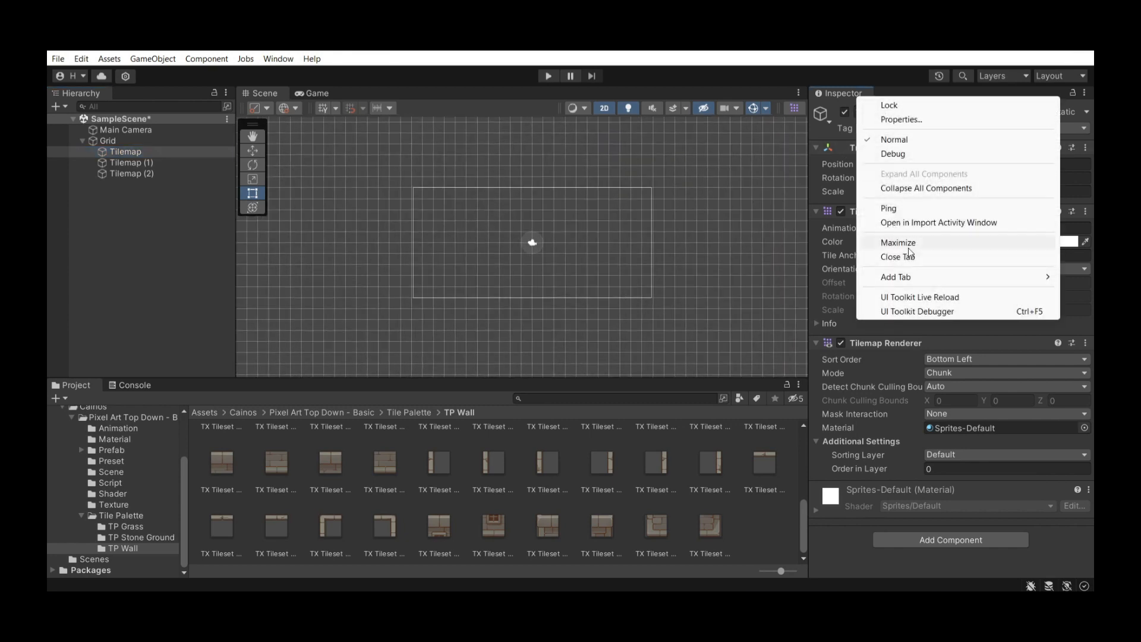
mouse_move(907, 279)
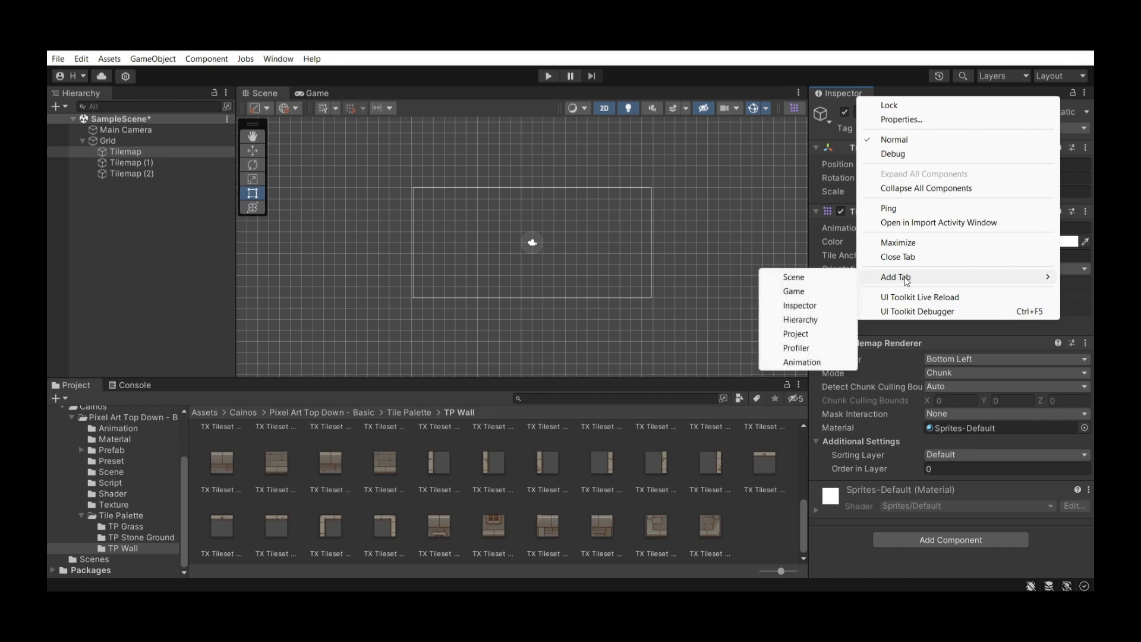
click(284, 59)
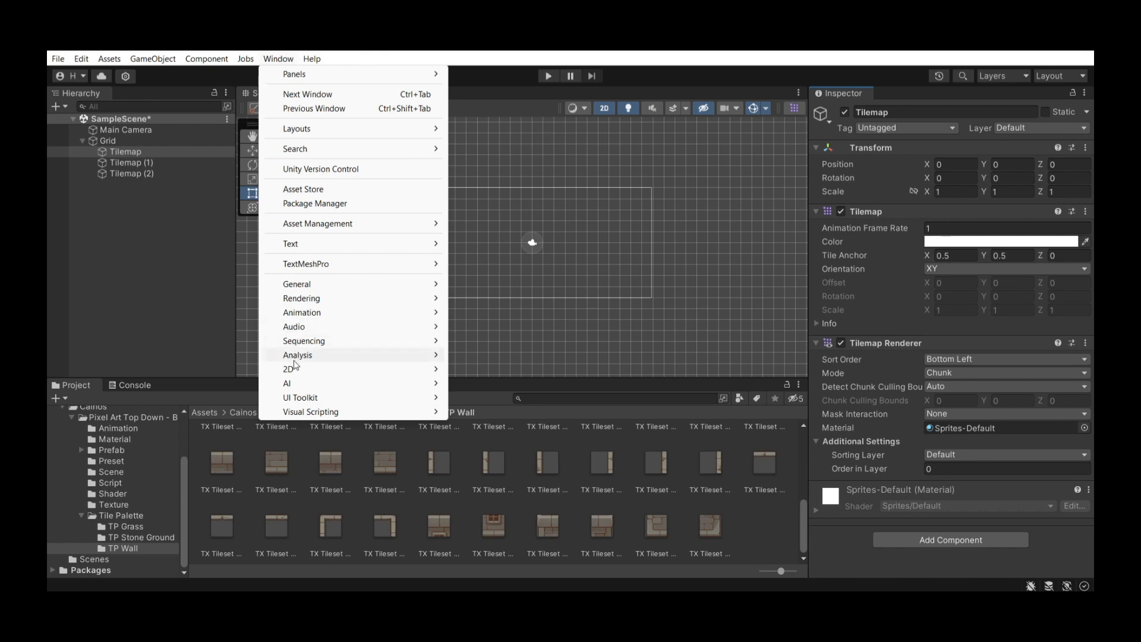
mouse_move(297, 375)
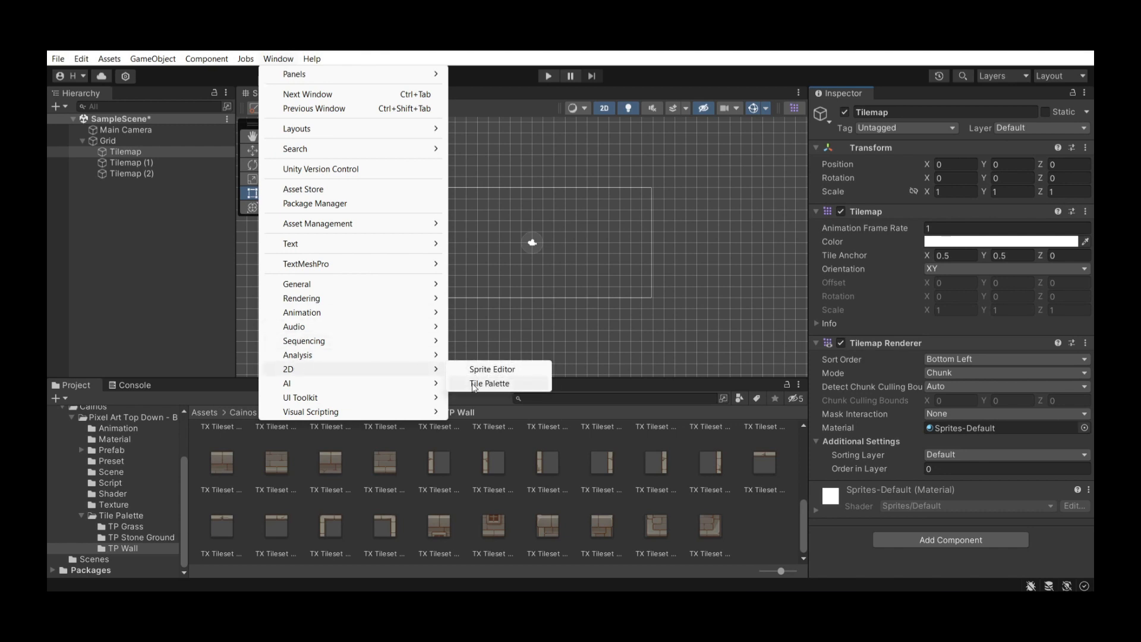
click(474, 385)
drag(835, 132, 888, 103)
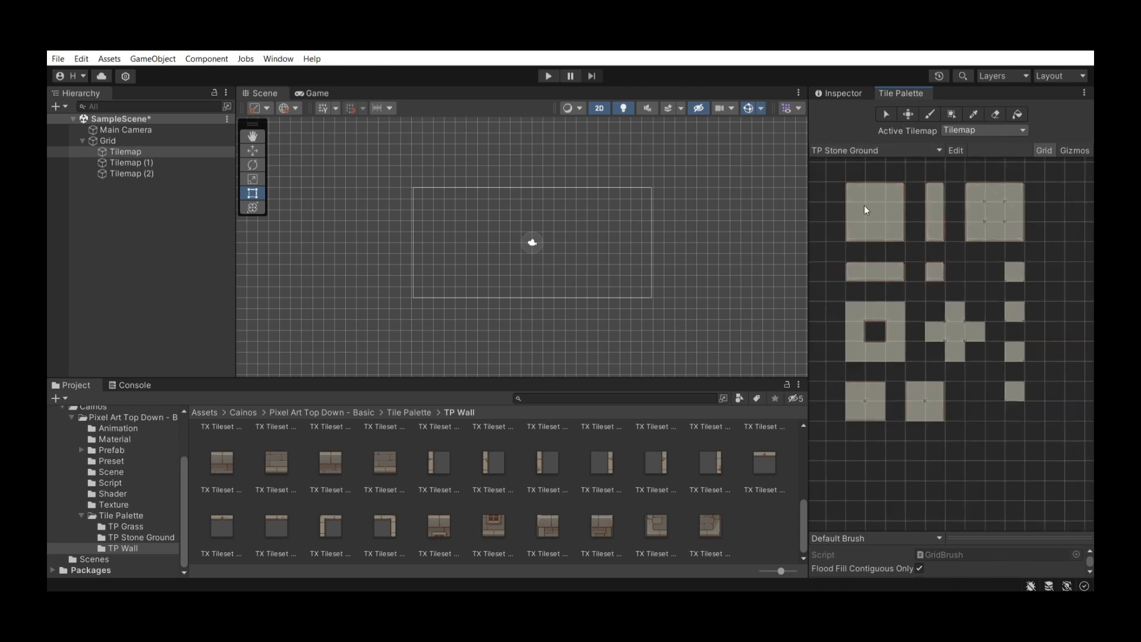
Switch the active tile palette to TP Grass
click(870, 152)
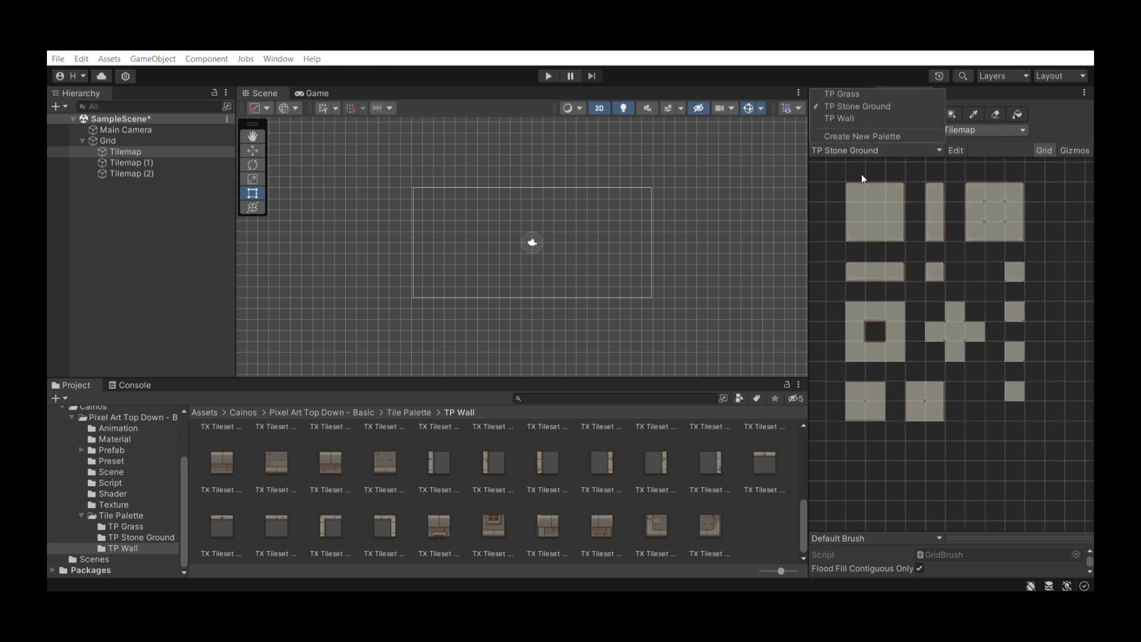
click(869, 95)
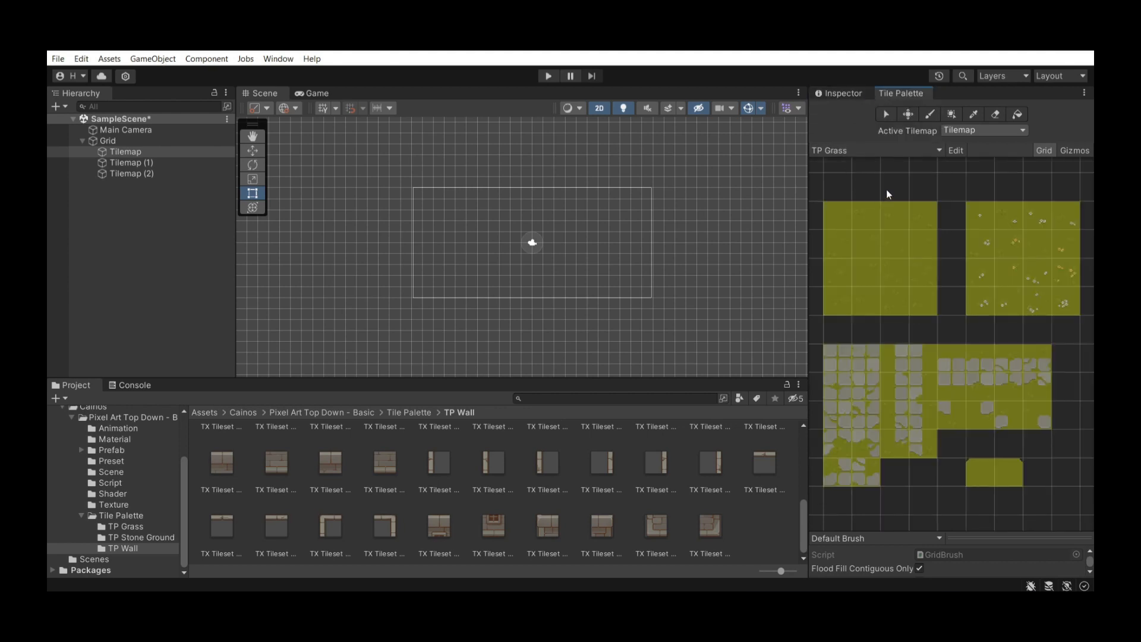
scroll(83, 486, up, 3)
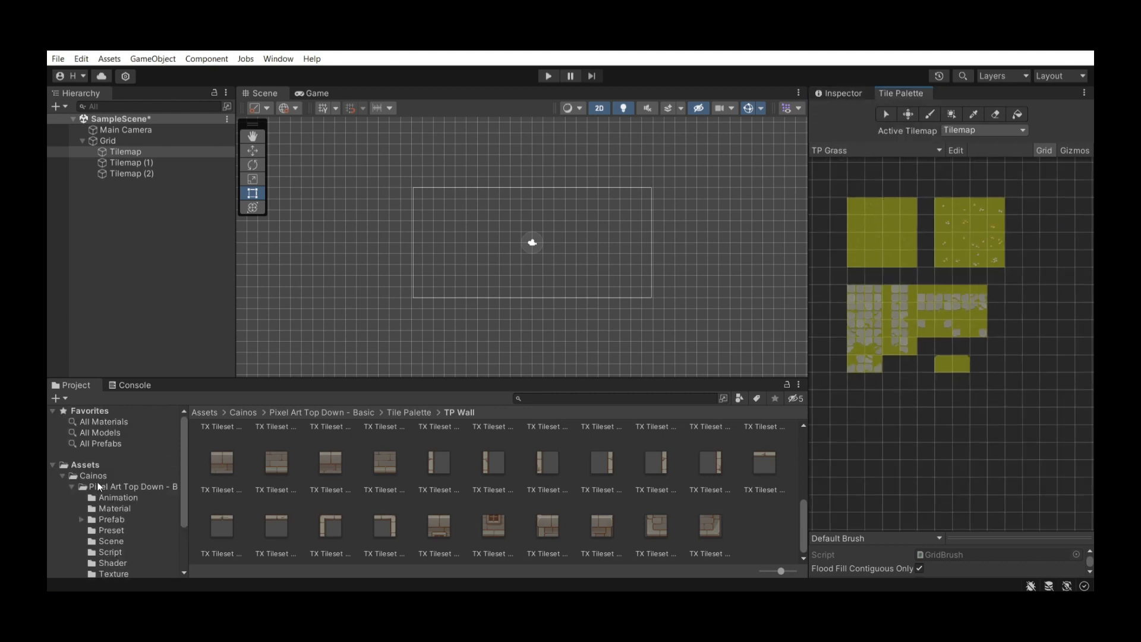
scroll(97, 481, down, 3)
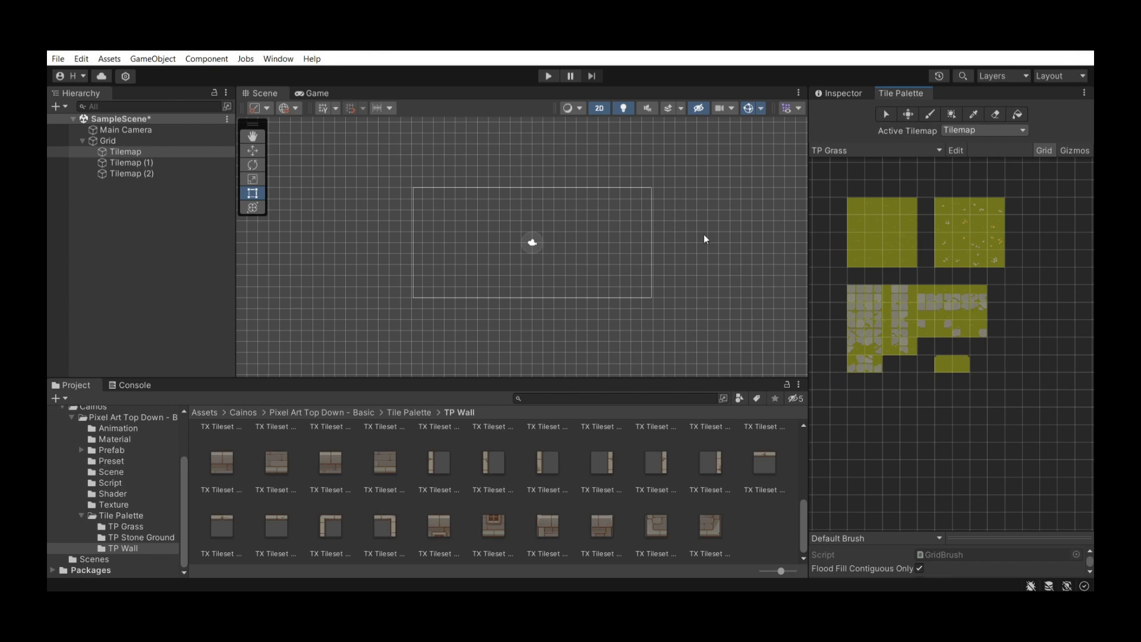
Create a new rectangular tile palette with the default name and automatic cell size, saving it in the TP Wall folder
click(858, 153)
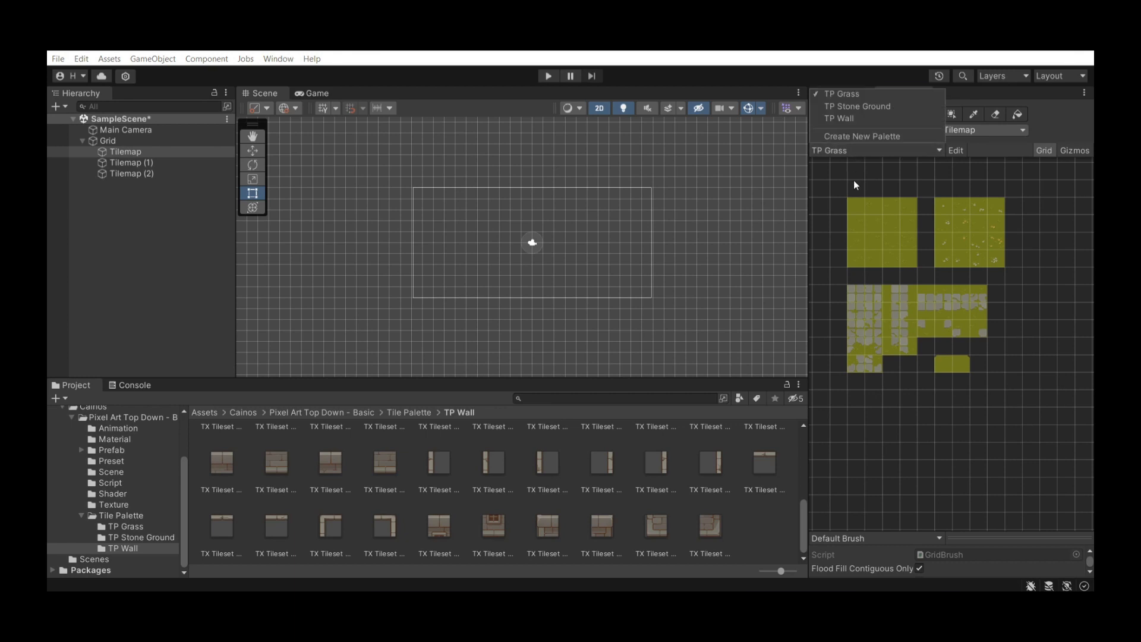
click(865, 153)
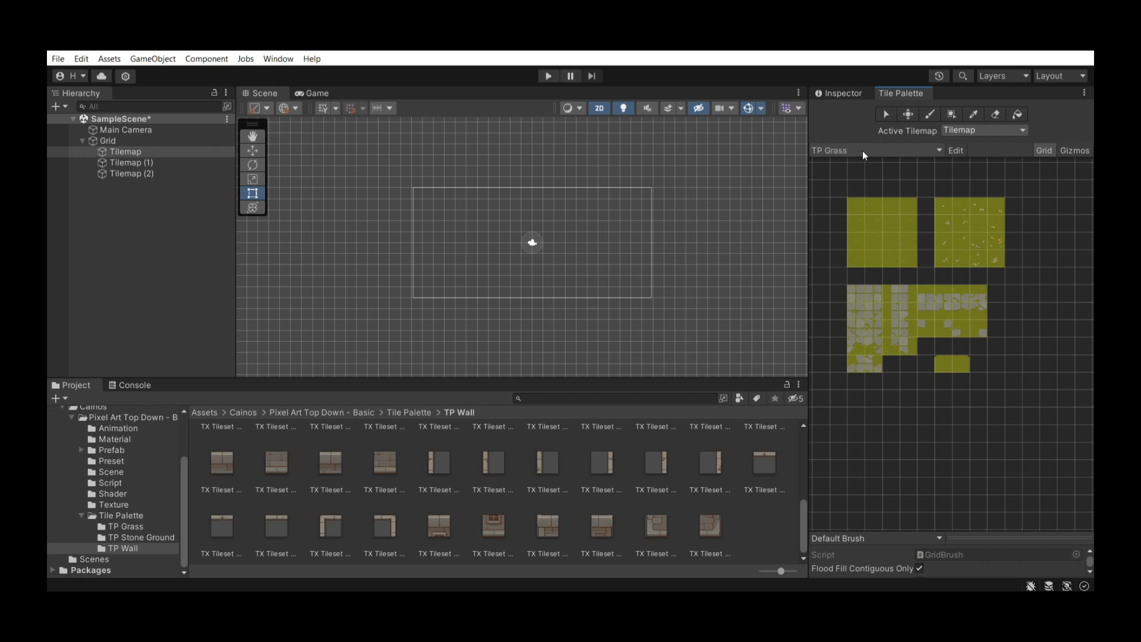
click(862, 151)
click(861, 134)
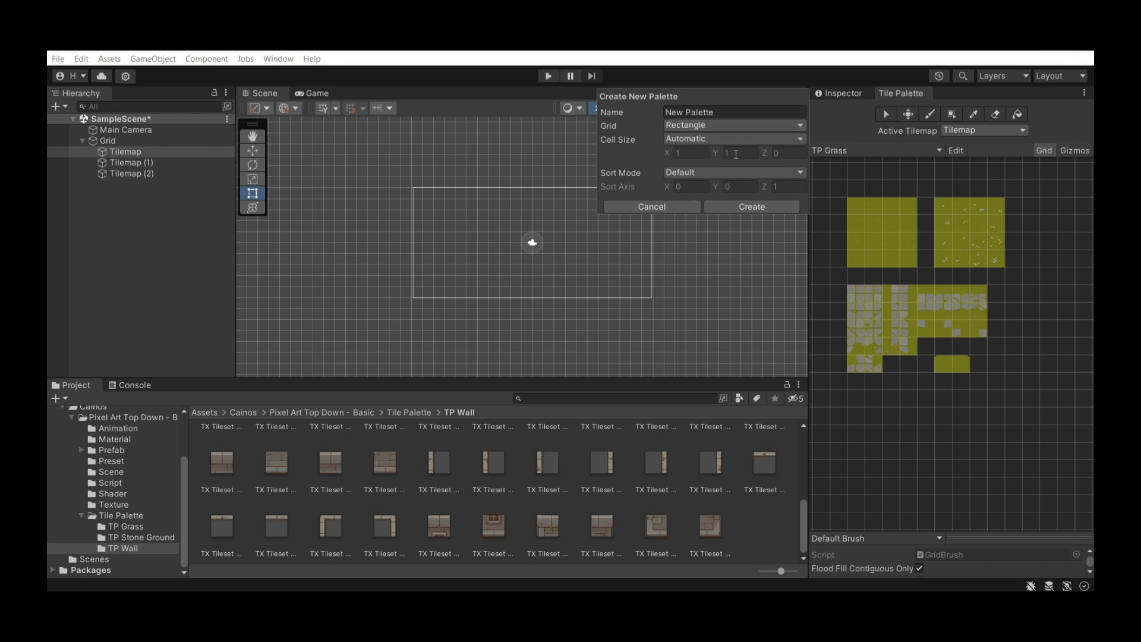
click(735, 206)
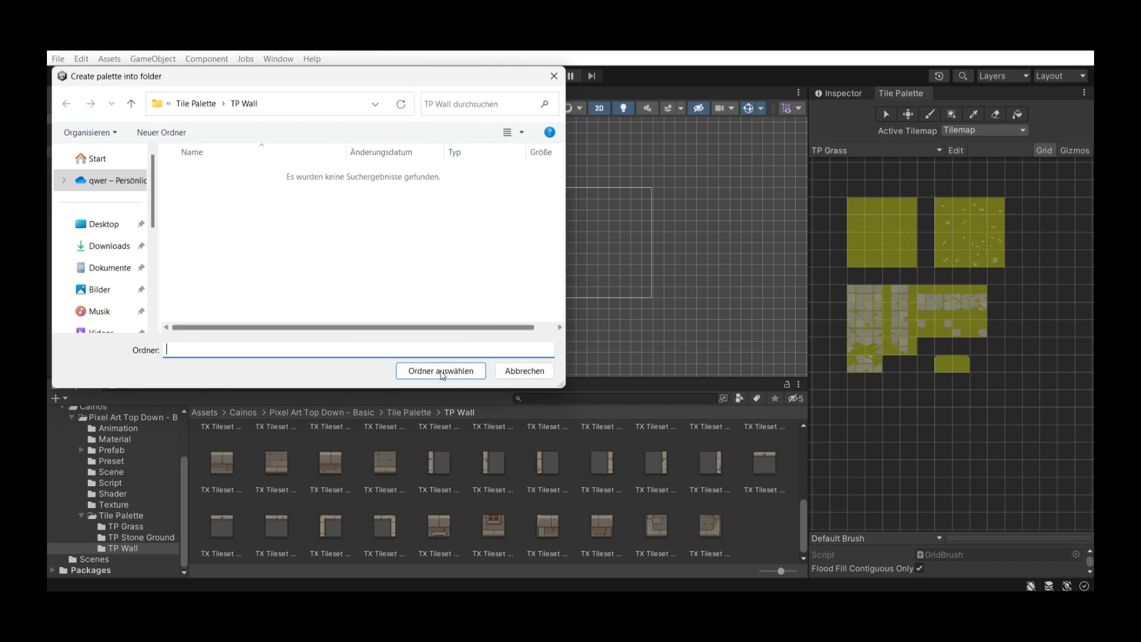
click(466, 371)
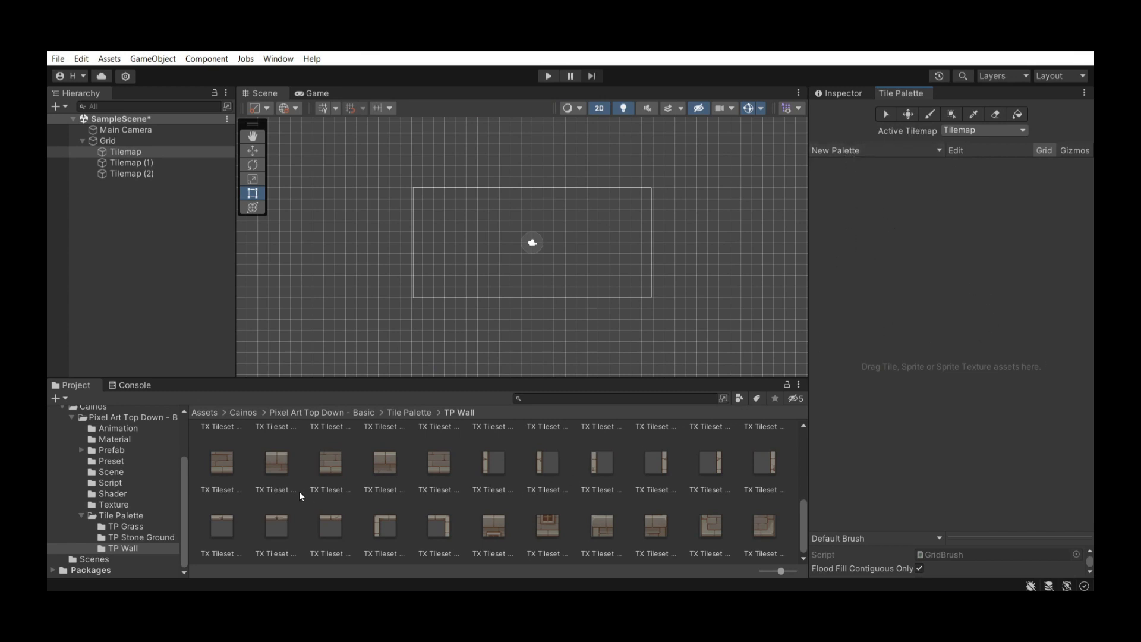
Add all tile assets from the TP Grass folder to the new palette and pick a plain grass tile in its top row
click(126, 526)
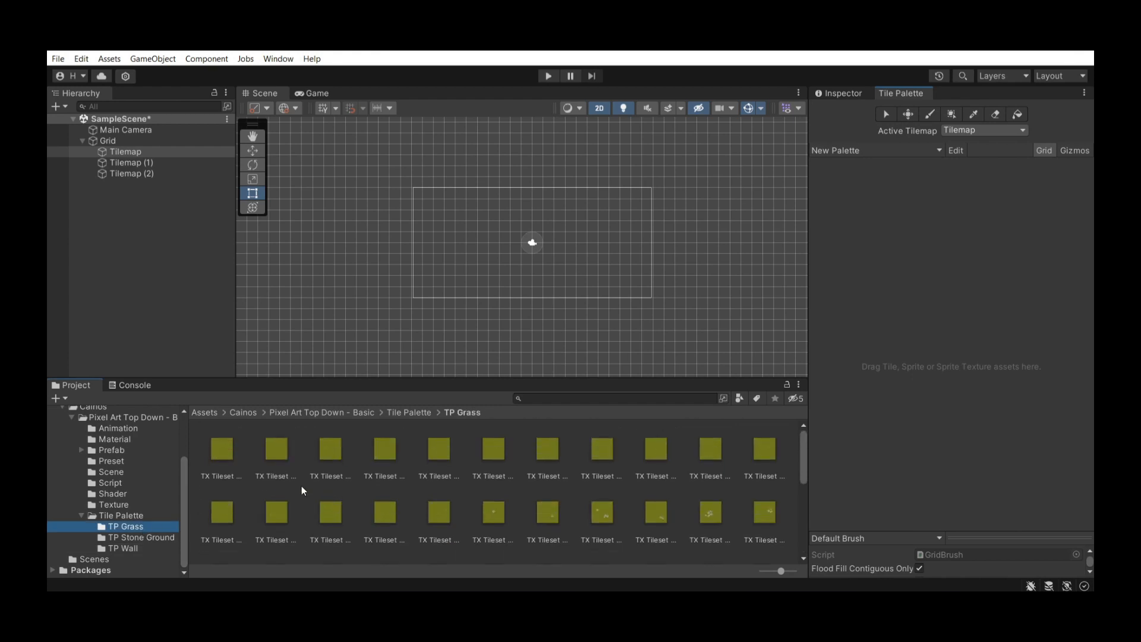
click(225, 451)
scroll(381, 473, down, 2)
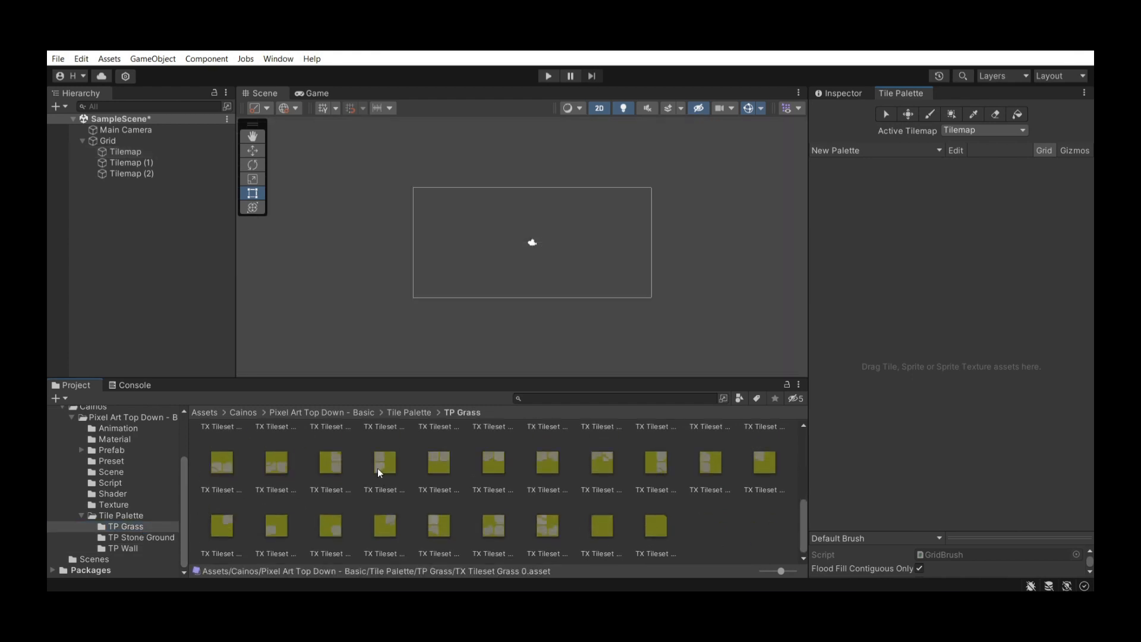
shift+click(651, 529)
drag(651, 529, 886, 330)
click(859, 279)
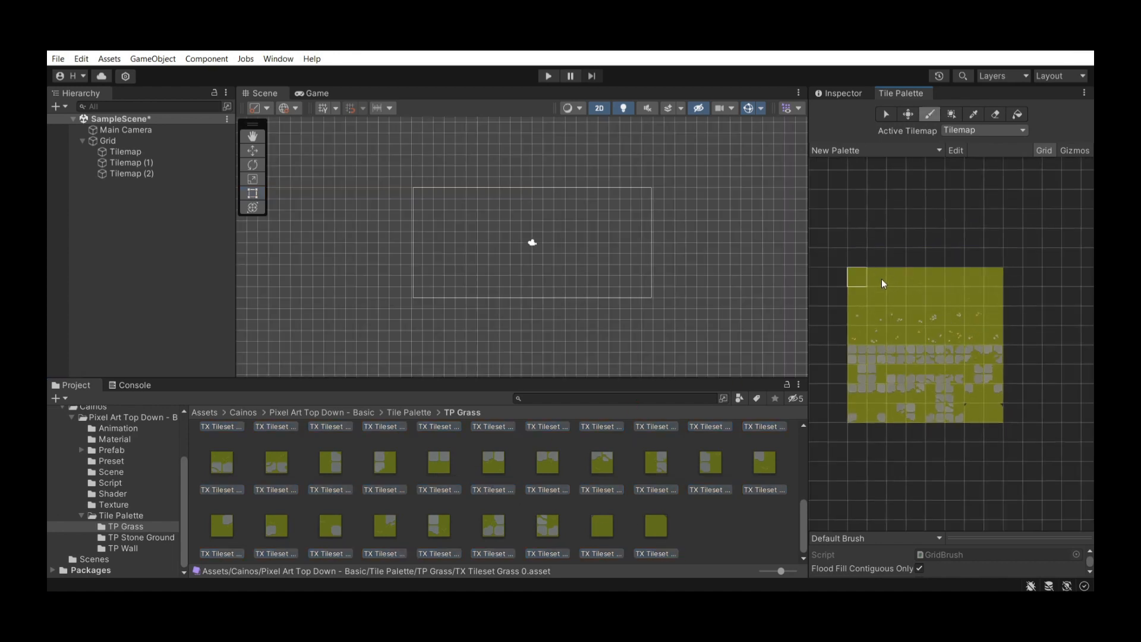
click(880, 279)
click(911, 279)
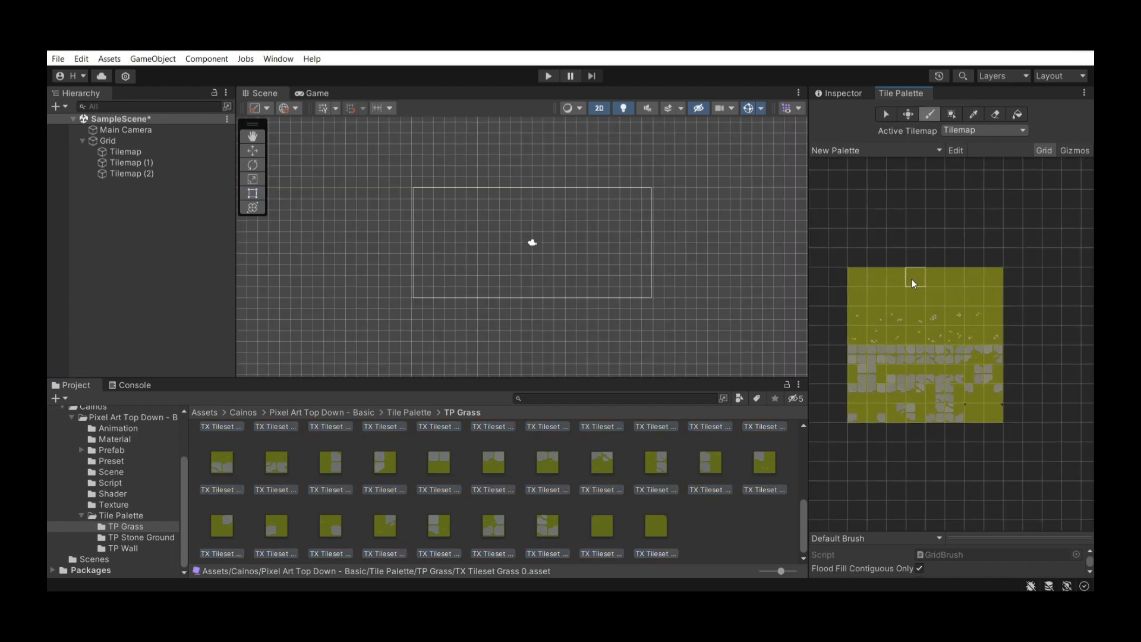
Make TP Grass the active palette and paint a small patch of one plain grass tile inside the camera frame
click(886, 151)
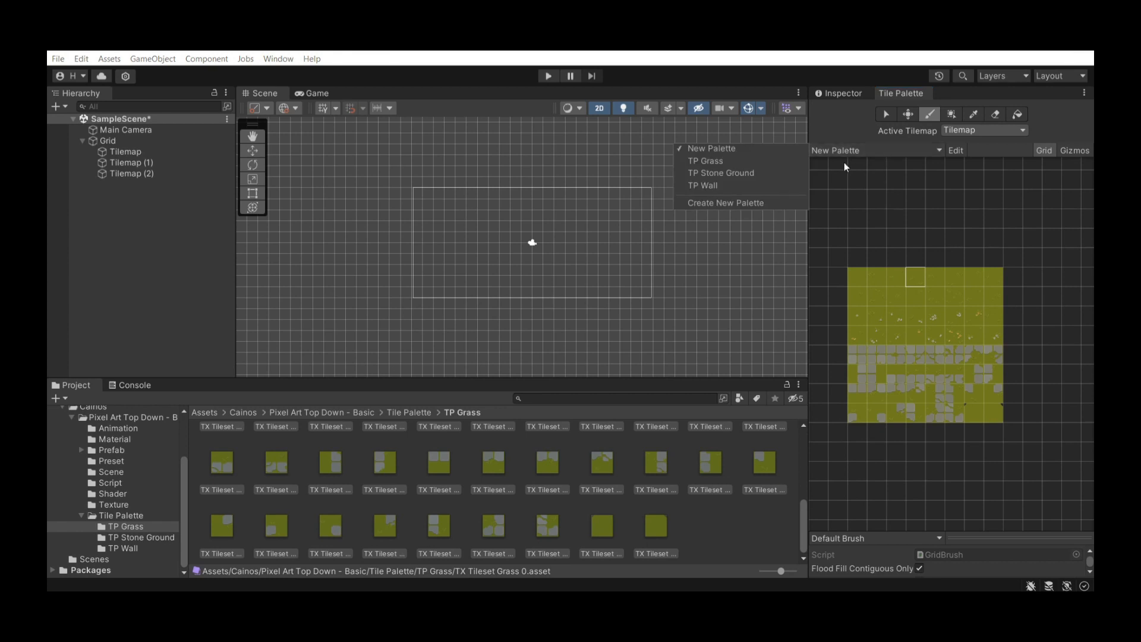
click(762, 165)
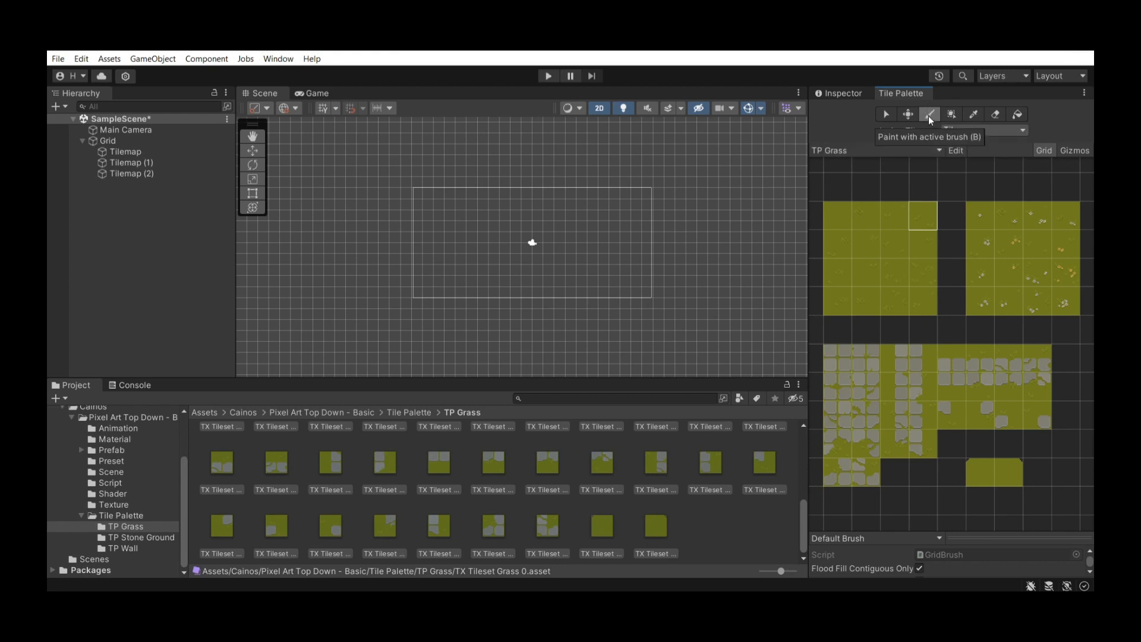
click(868, 246)
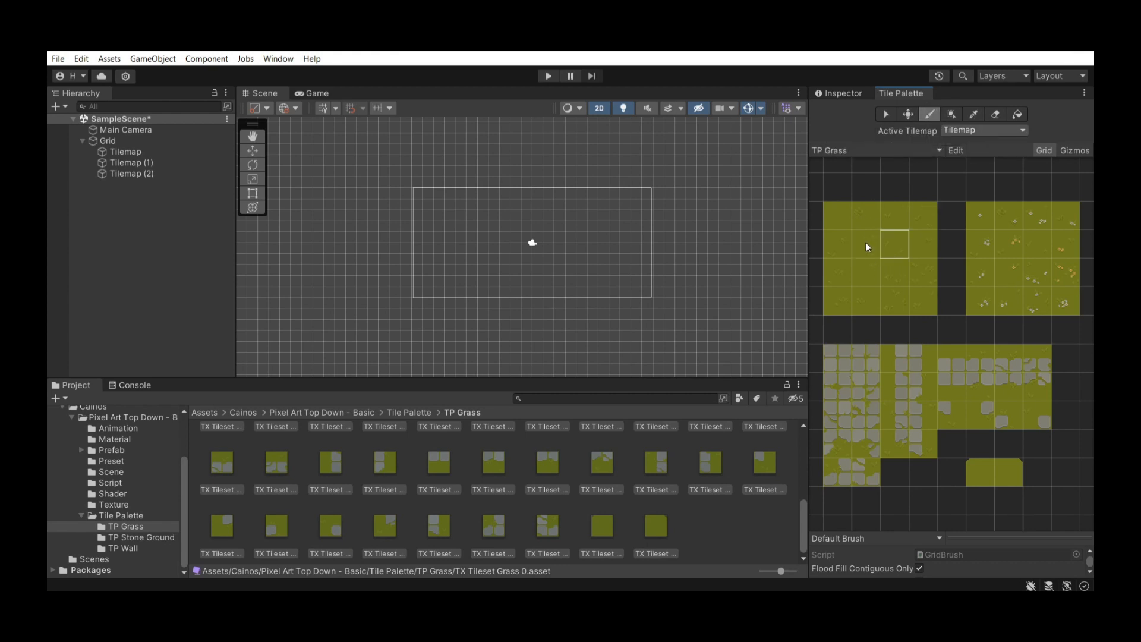
scroll(439, 261, up, 1)
mouse_move(492, 205)
mouse_down()
mouse_move(469, 237)
mouse_move(489, 225)
mouse_move(496, 246)
mouse_up()
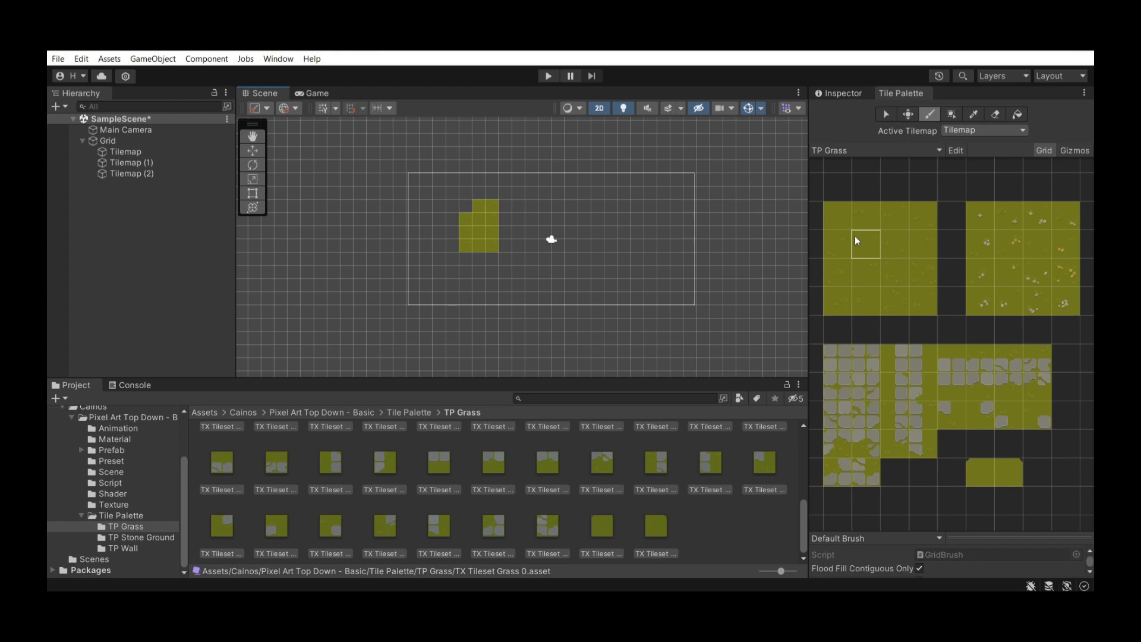
Pick the whole 4 × 4 plain grass block as the brush and paint a broad area of grass over the camera frame
drag(837, 213, 920, 310)
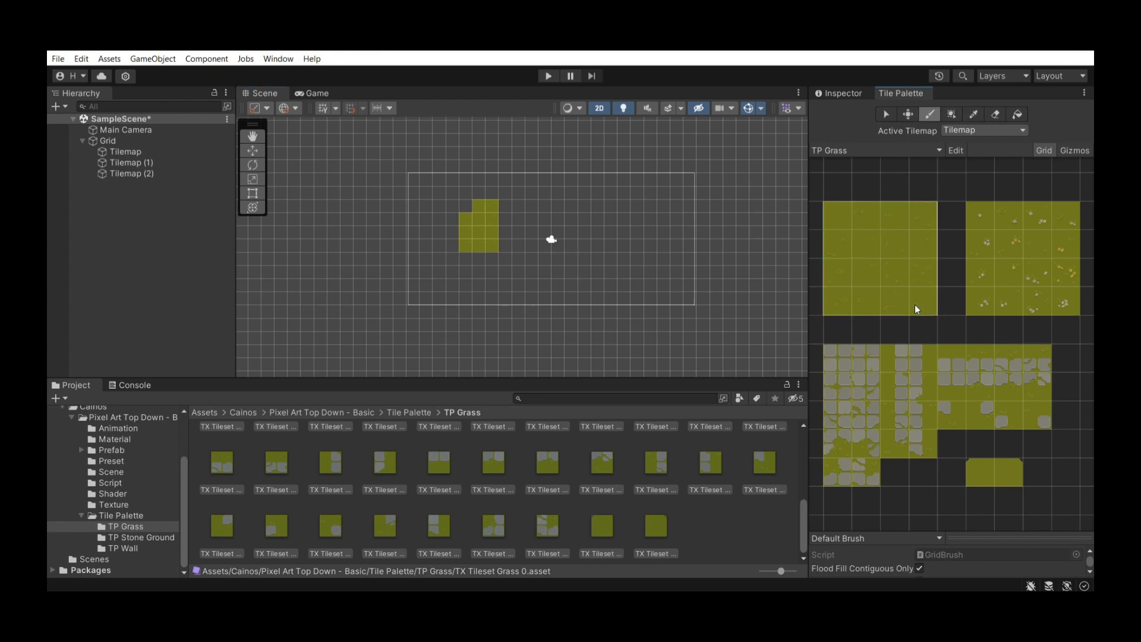
drag(838, 208, 918, 308)
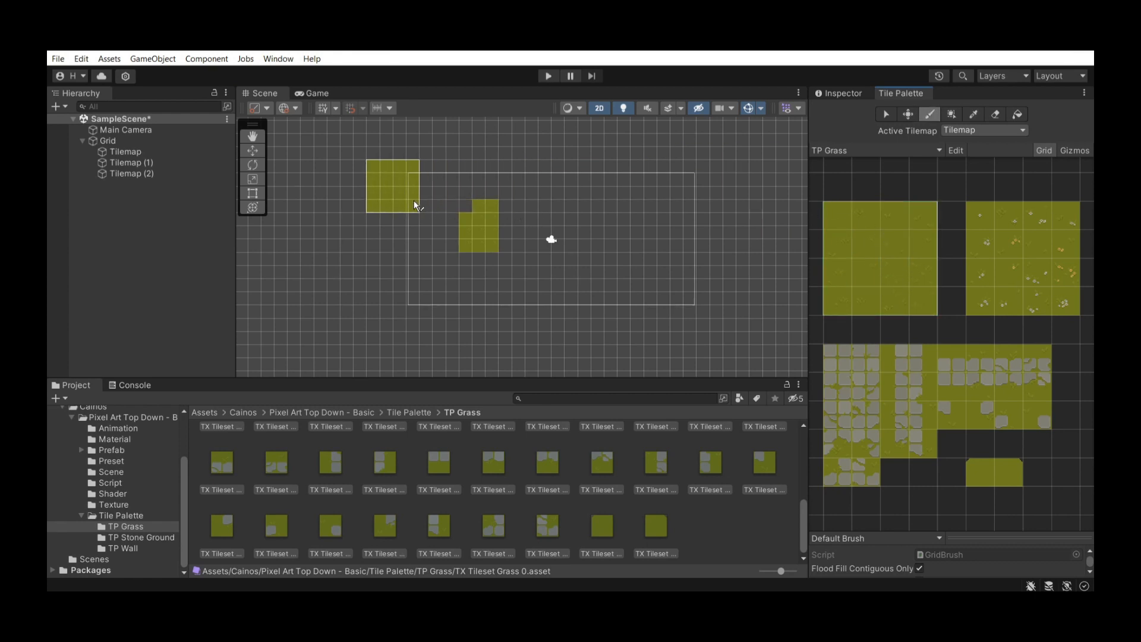
mouse_move(414, 205)
mouse_down()
mouse_move(581, 204)
mouse_move(680, 273)
mouse_move(356, 296)
mouse_move(482, 259)
mouse_move(667, 315)
mouse_up()
scroll(707, 283, down, 3)
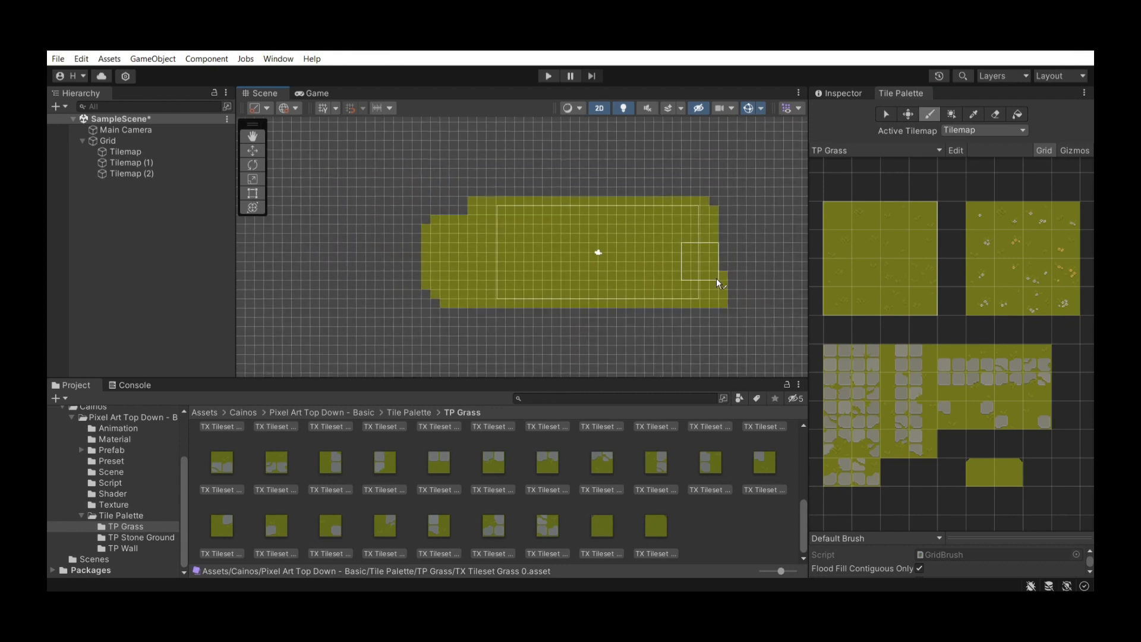
Box-fill a large rectangle extending well beyond the camera frame with a single plain grass tile
click(952, 114)
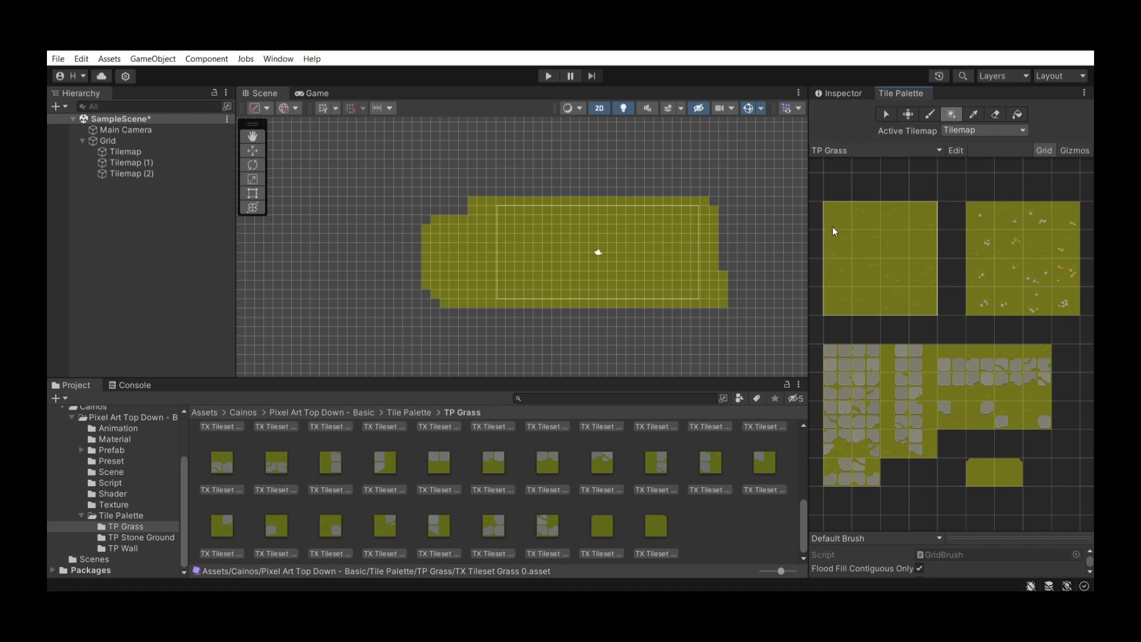
click(865, 265)
scroll(359, 232, down, 2)
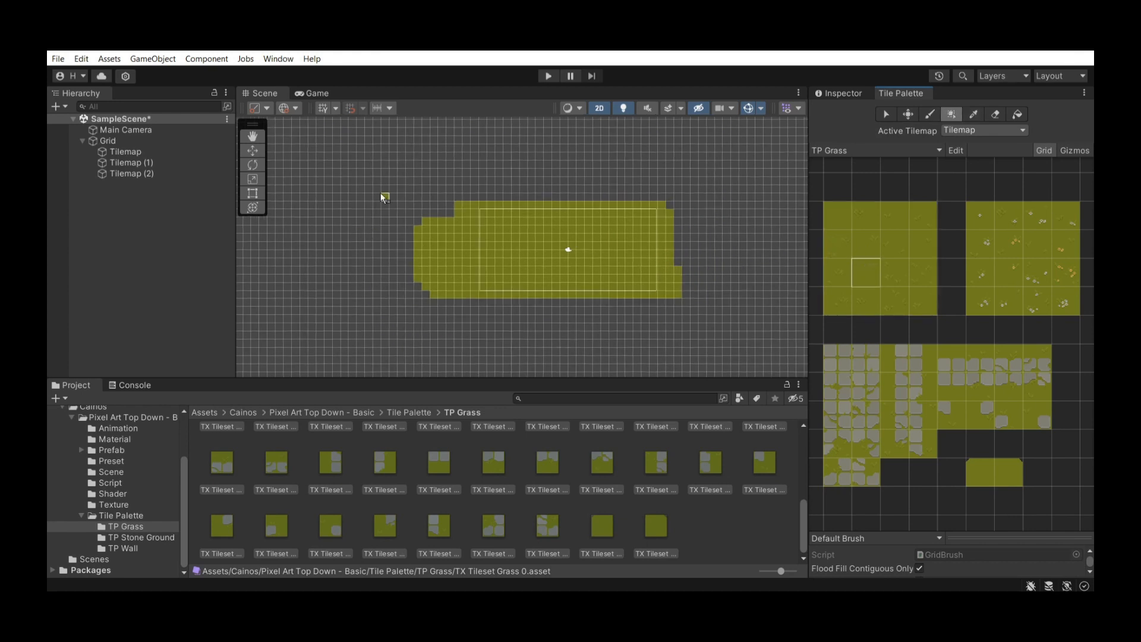
mouse_move(350, 177)
mouse_down()
mouse_move(700, 351)
mouse_move(748, 360)
mouse_up()
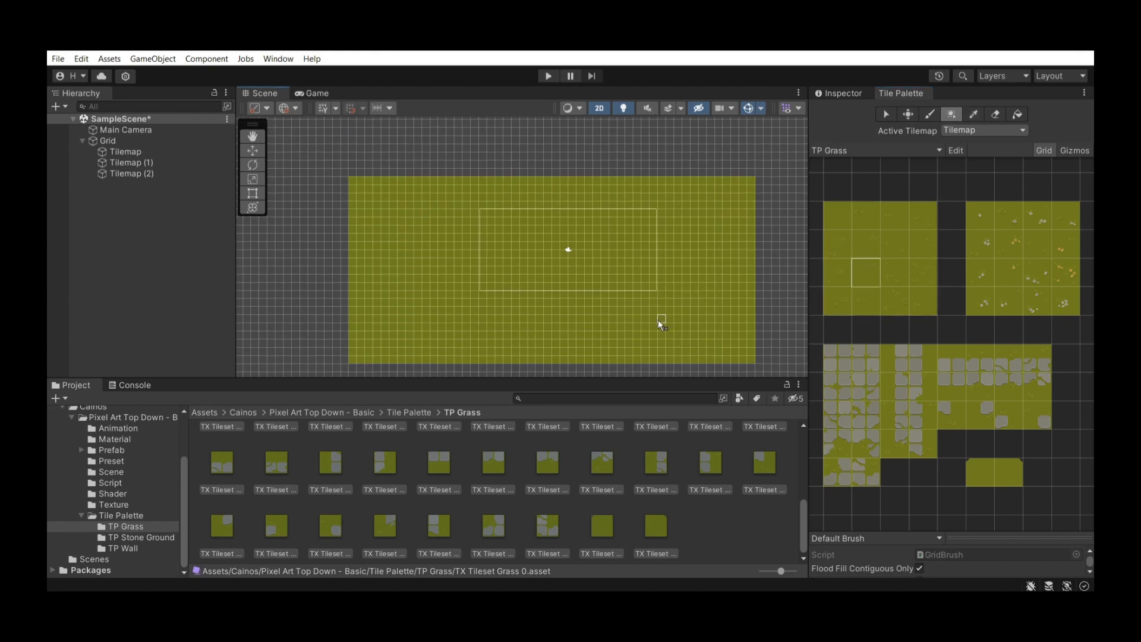
scroll(539, 256, up, 3)
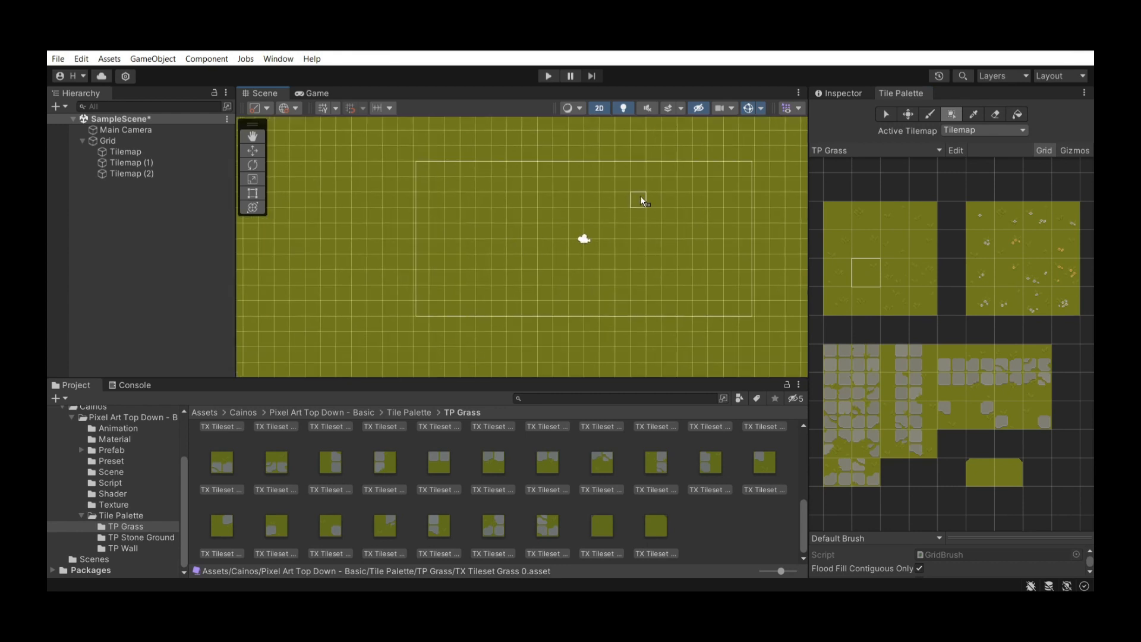
Try erasing a few grass tiles near the camera, and undo the erasing
click(931, 116)
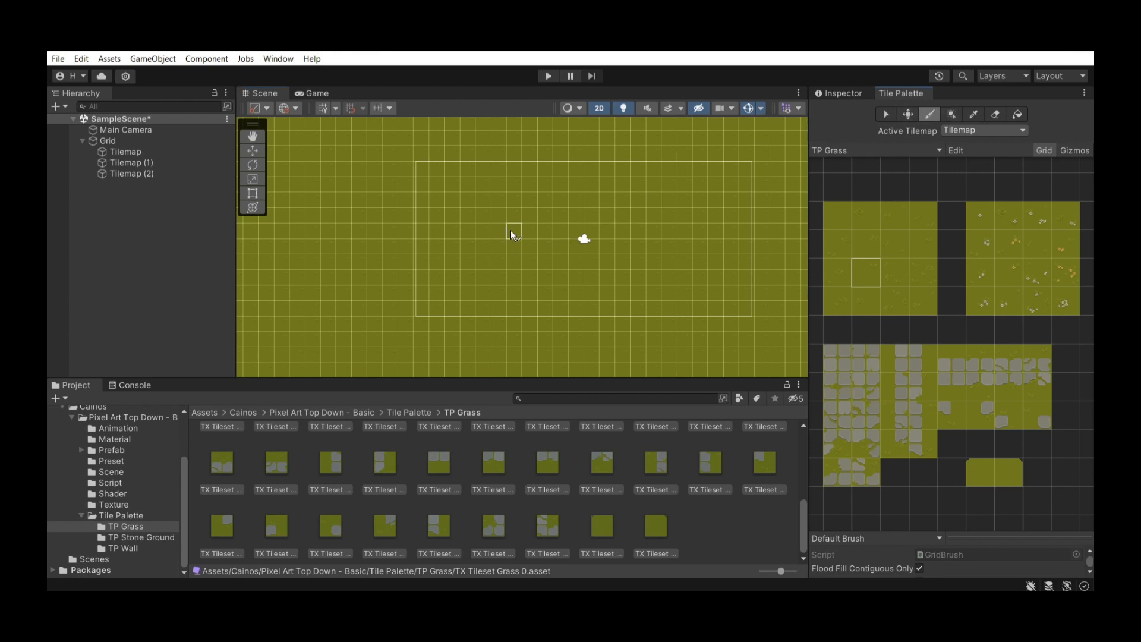
key(d)
key(b)
click(993, 115)
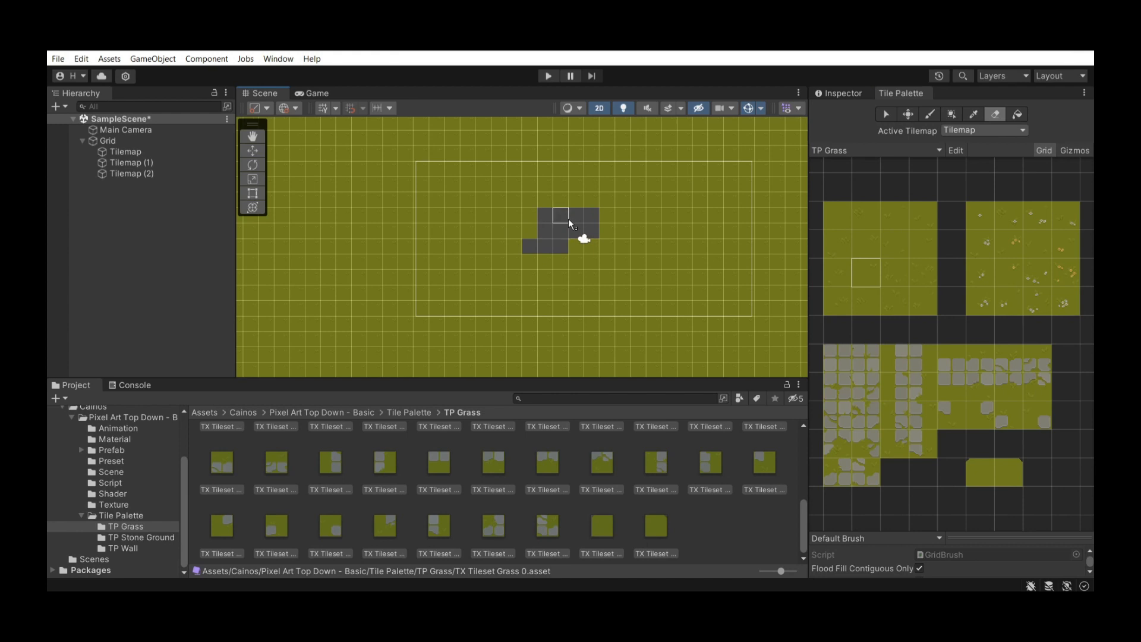
key(ctrl+z)
key(ctrl+z)
scroll(622, 269, down, 5)
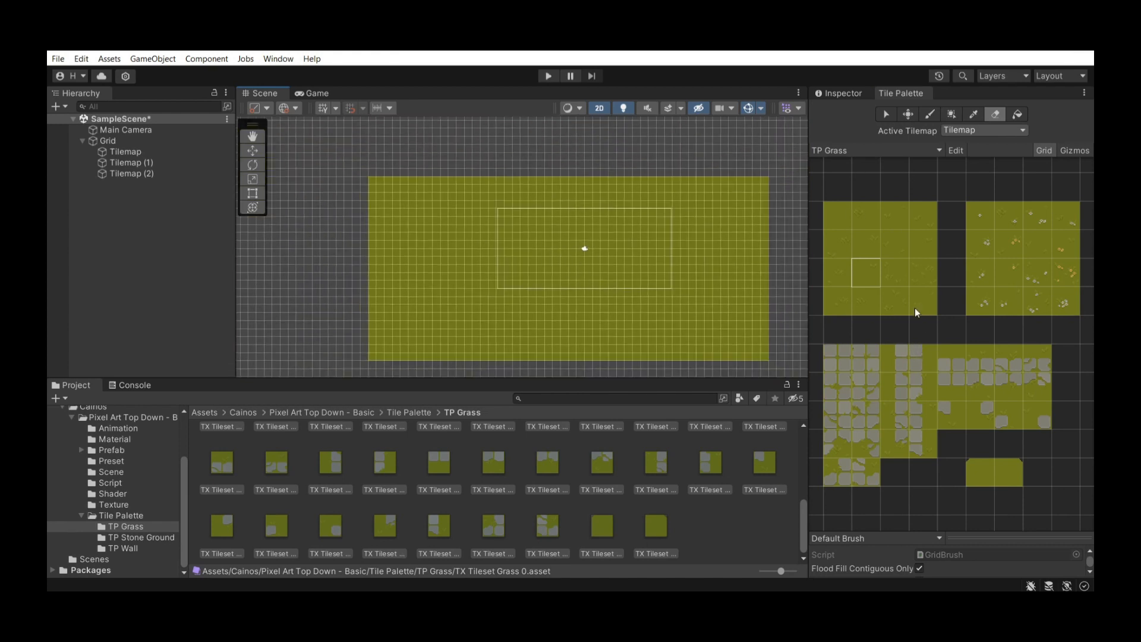
Scatter several different flower and pebble grass tiles individually across the grass around the camera frame
click(999, 266)
scroll(666, 303, up, 3)
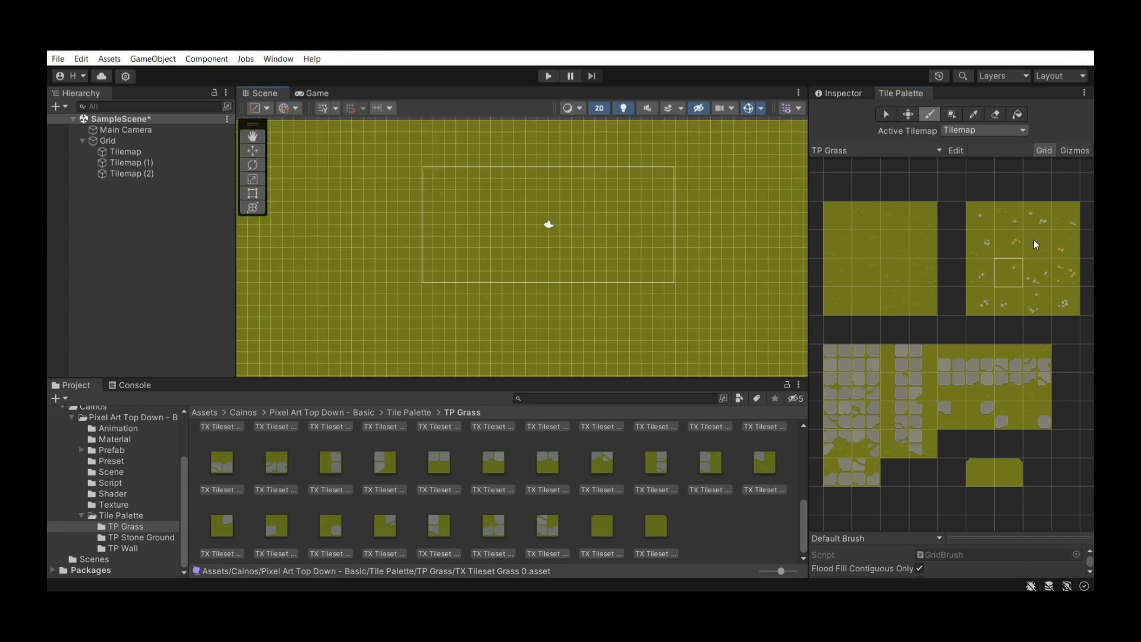
click(1064, 299)
click(1017, 243)
Paint a short winding stone path from individual paved grass tiles in the lower-right corner of the camera frame
click(906, 373)
click(650, 276)
click(919, 383)
click(659, 265)
click(951, 415)
click(656, 275)
click(983, 383)
click(667, 256)
click(830, 442)
click(661, 252)
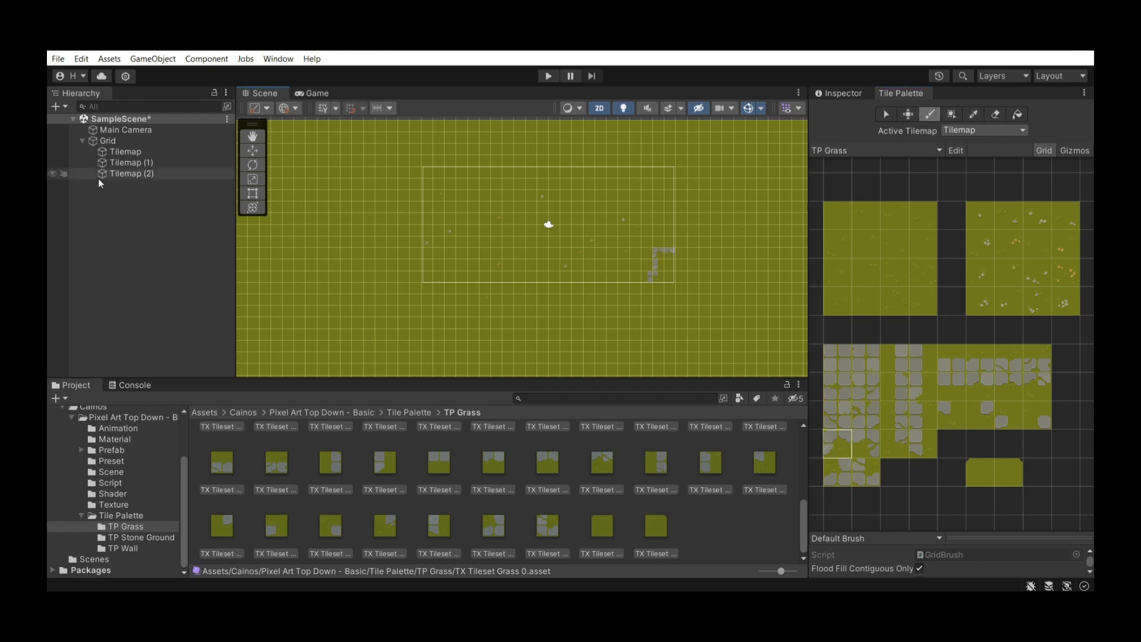
Review the three tilemaps' renderer settings in the Inspector and set the Order in Layer of Tilemap (1) to 1
scroll(330, 228, down, 3)
click(145, 153)
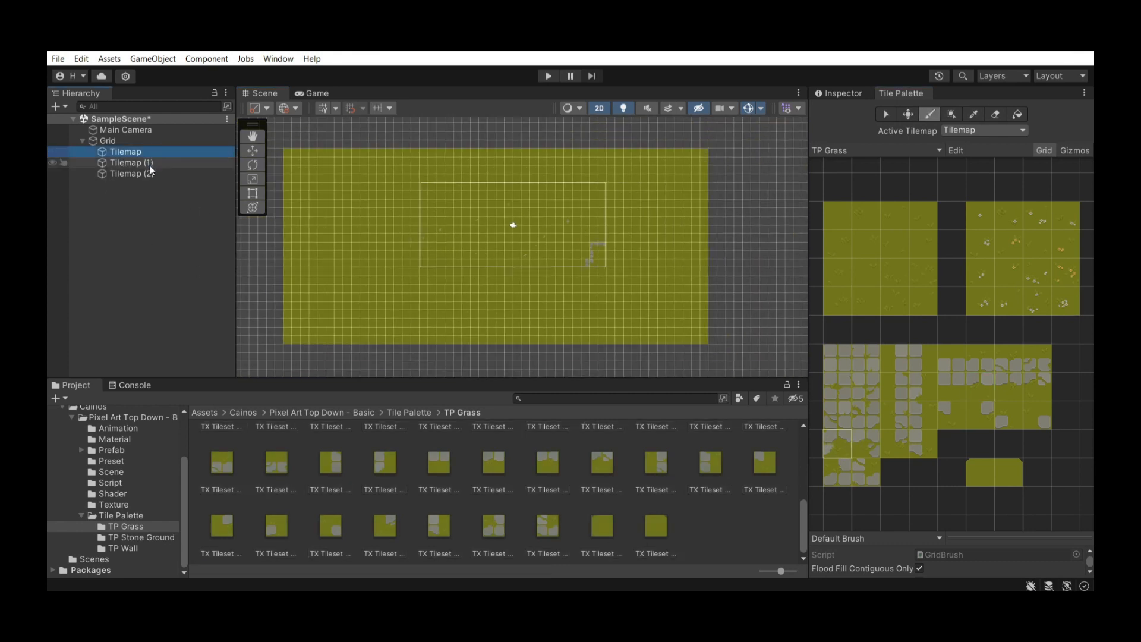
click(152, 166)
click(153, 174)
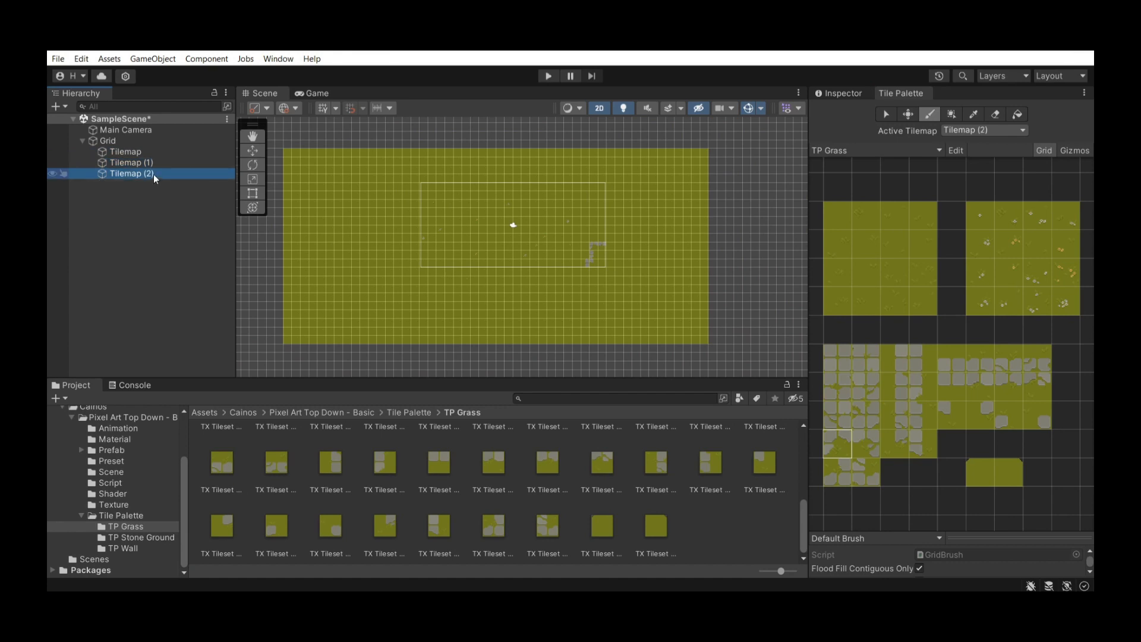
click(841, 91)
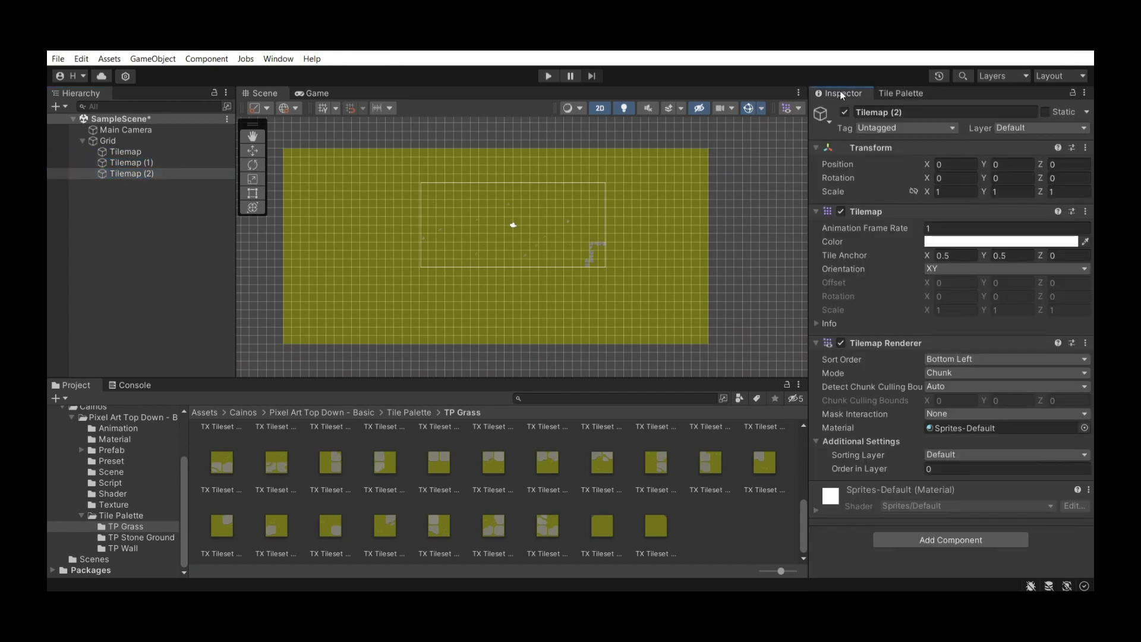
click(168, 153)
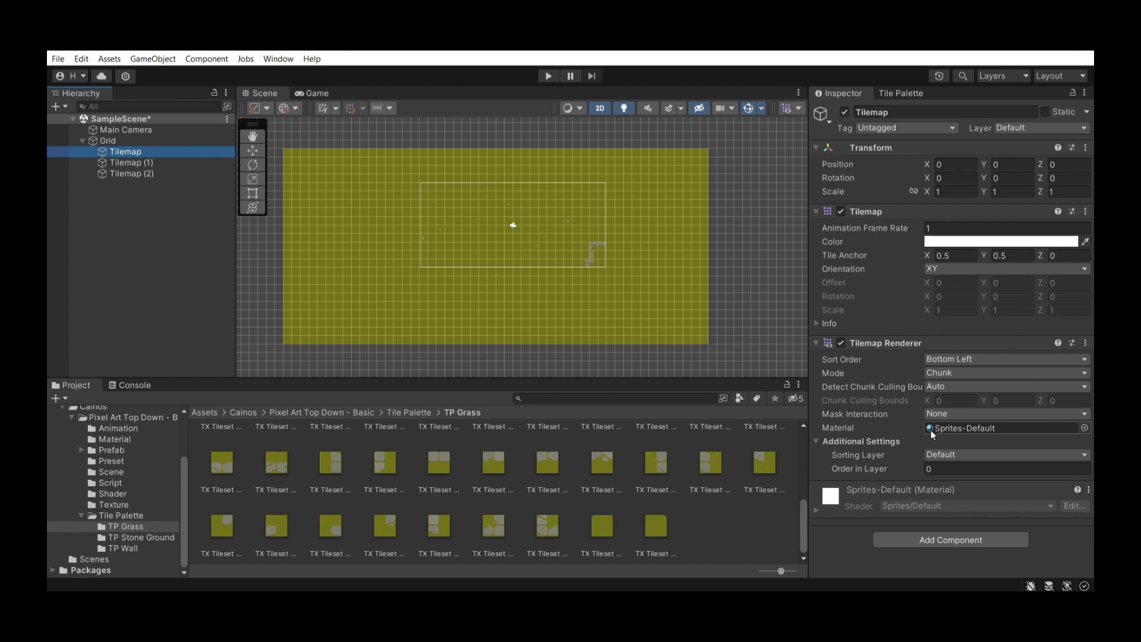
click(140, 166)
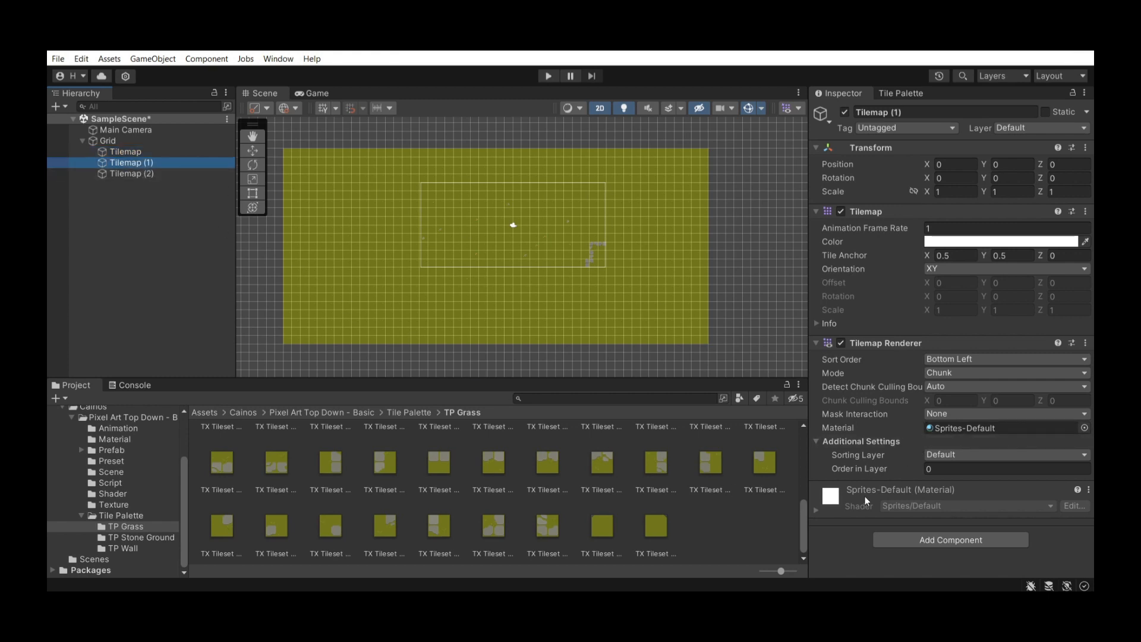
click(951, 470)
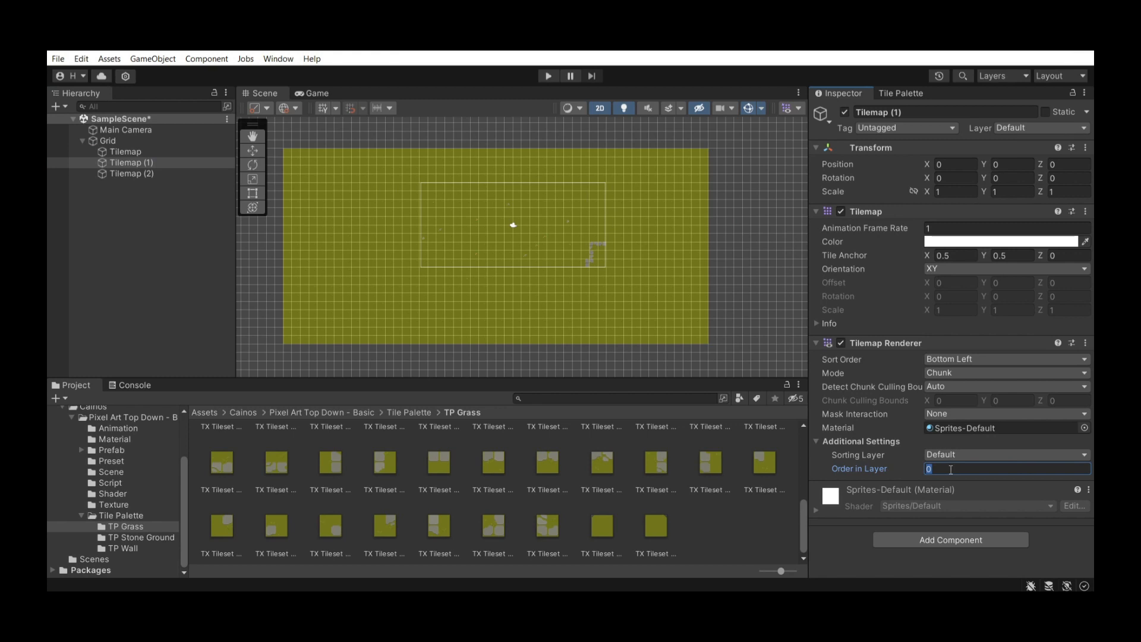
Set the Order in Layer of Tilemap (2) to 2, and reselect and frame Tilemap (1) in the scene
click(178, 174)
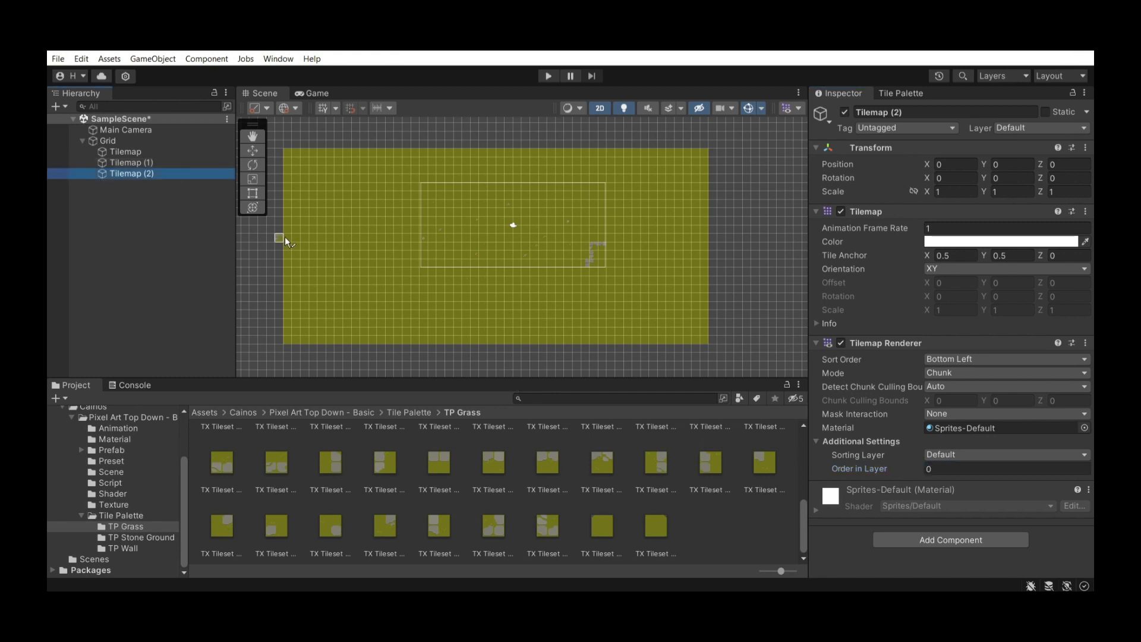
click(939, 469)
text(2)
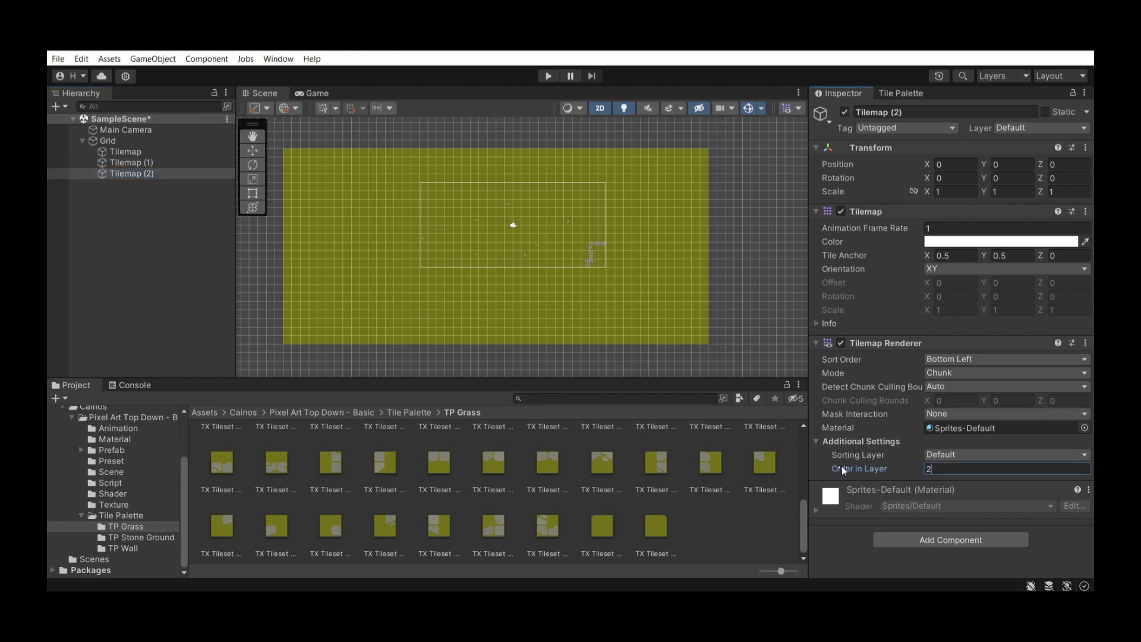
click(151, 162)
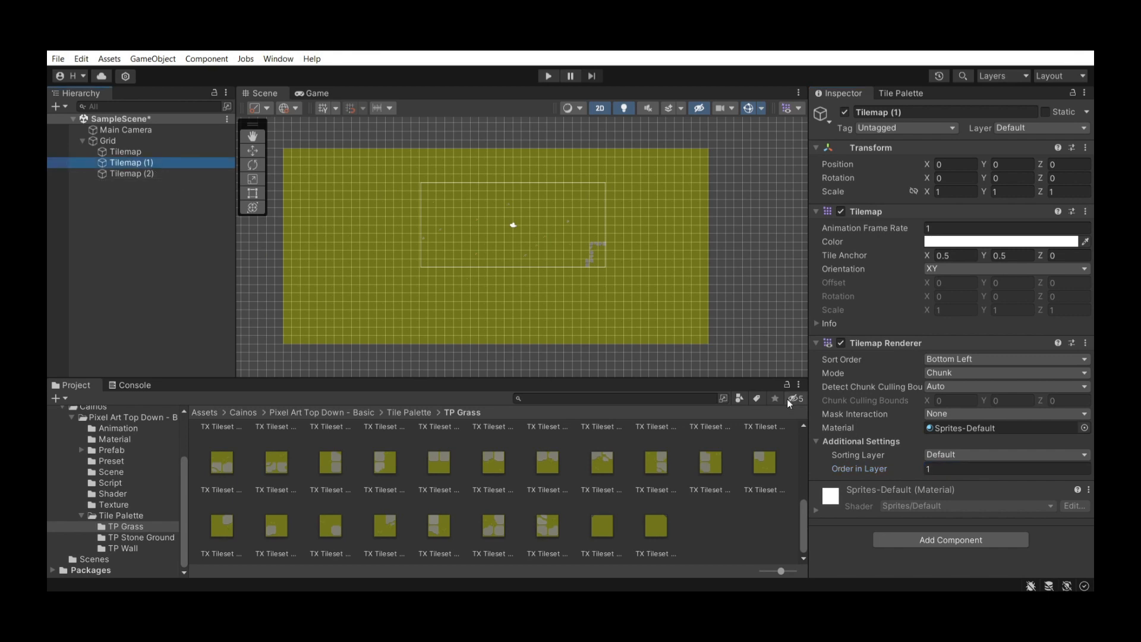
click(936, 469)
double_click(150, 167)
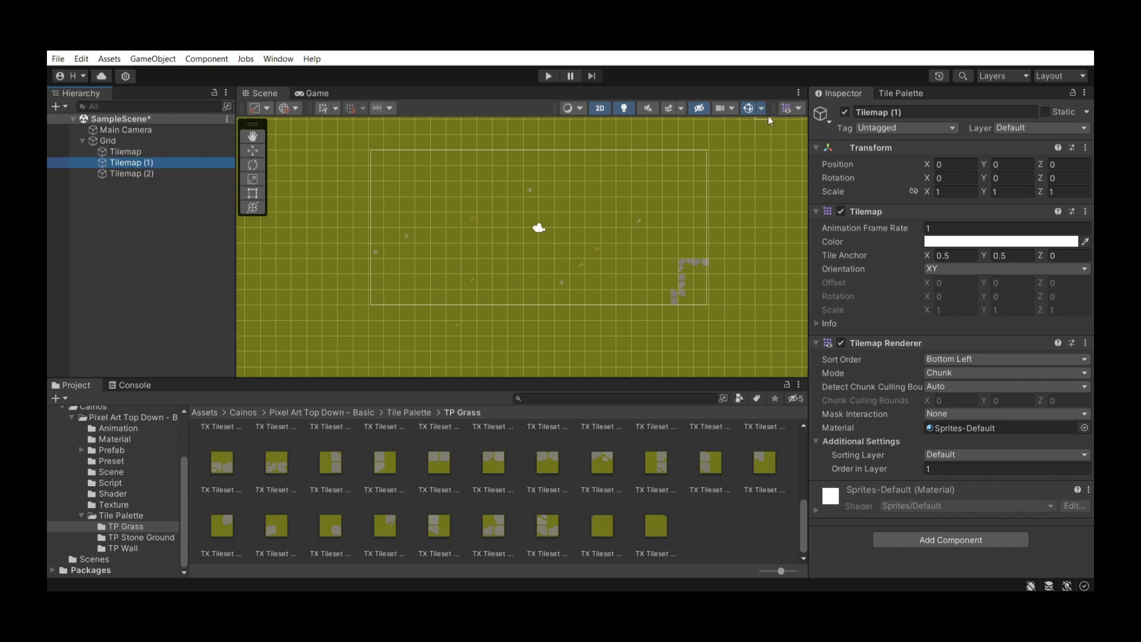
Examine the available tiles in the TP Stone Ground and TP Wall palettes
click(899, 94)
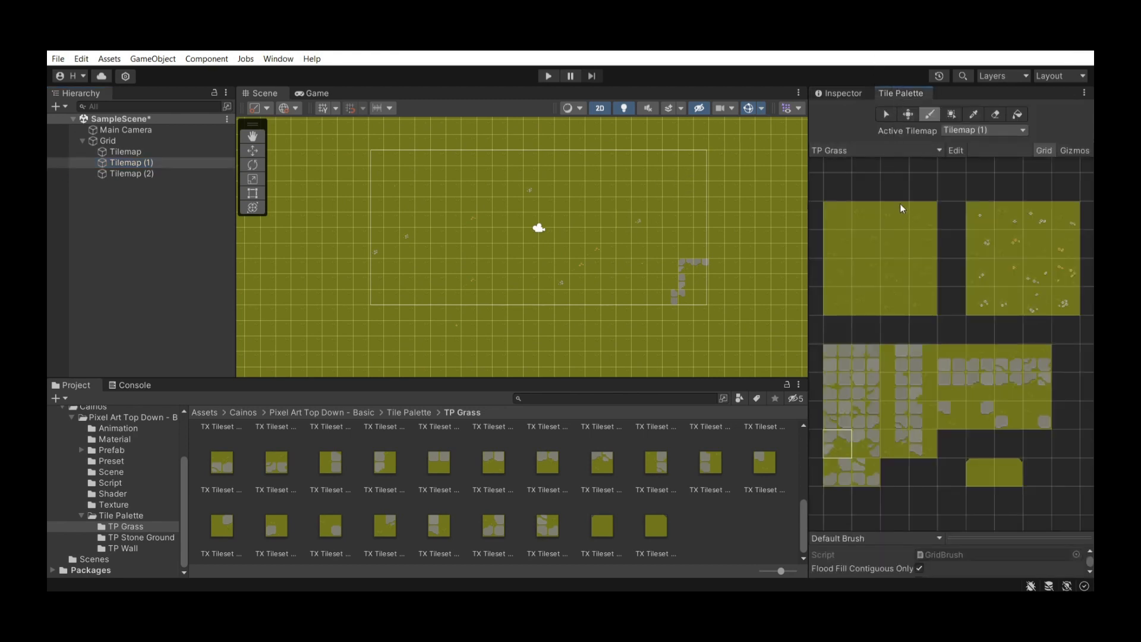
click(857, 150)
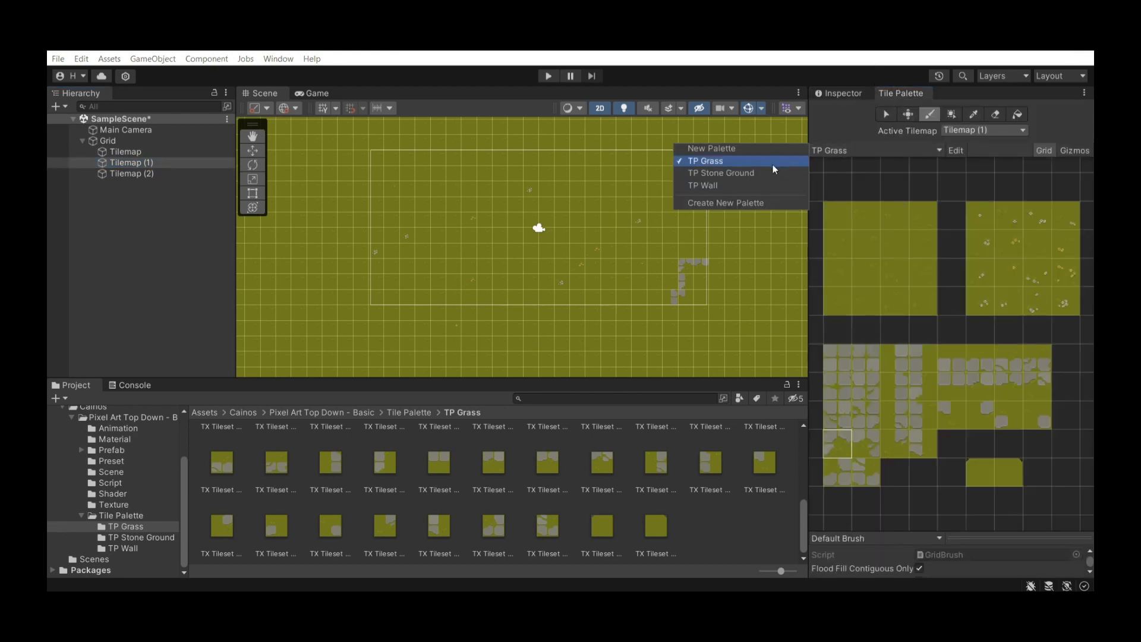
click(750, 175)
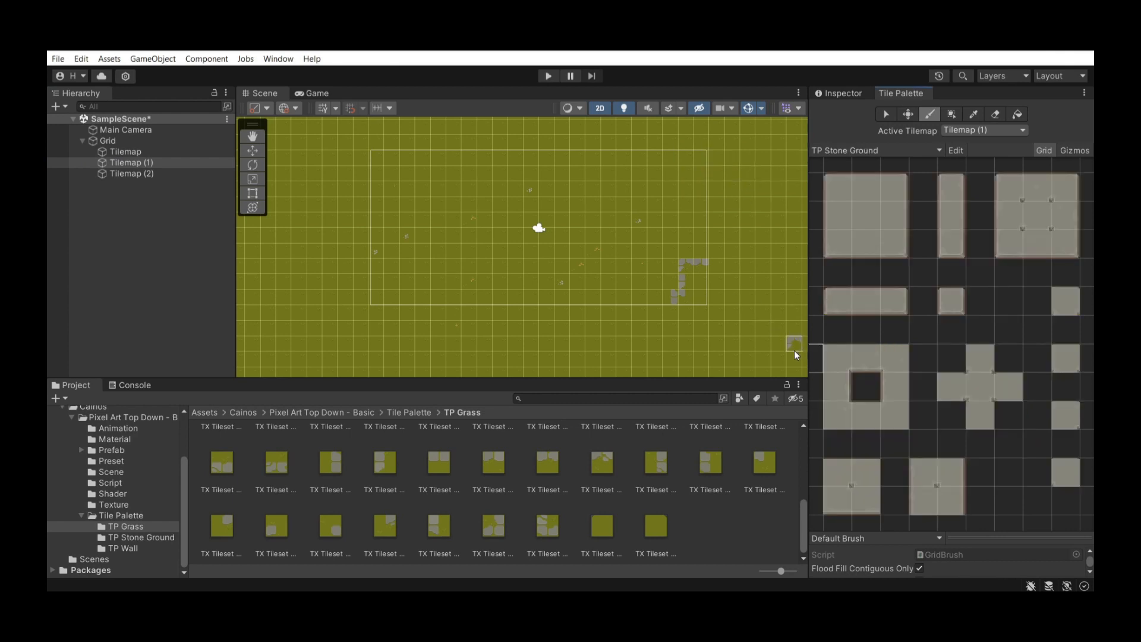
click(857, 147)
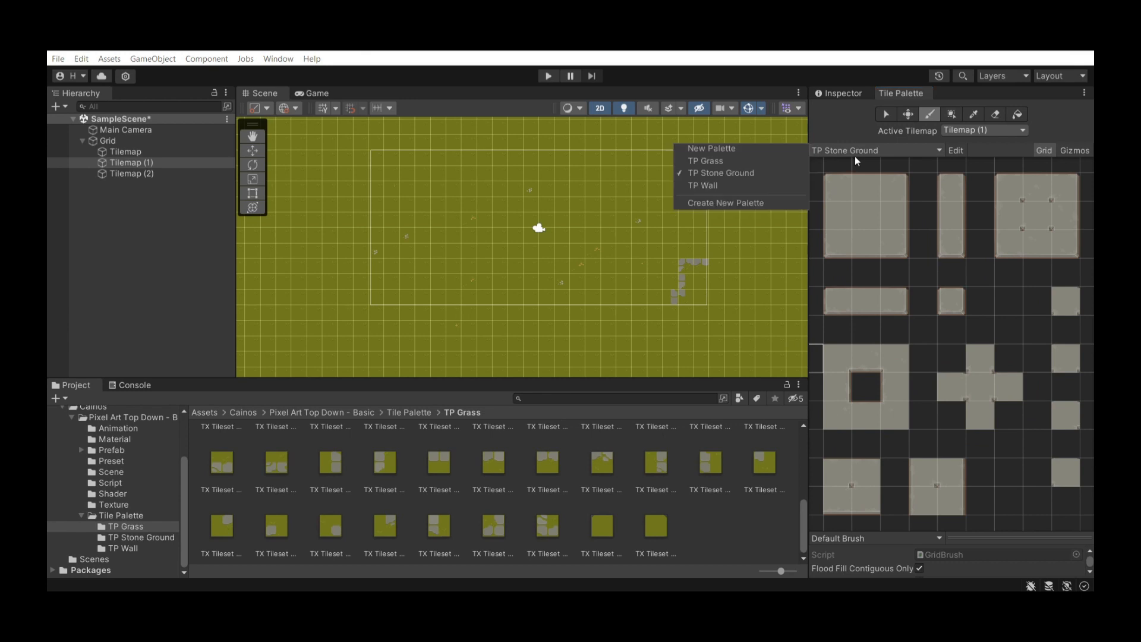
click(742, 185)
scroll(917, 315, up, 4)
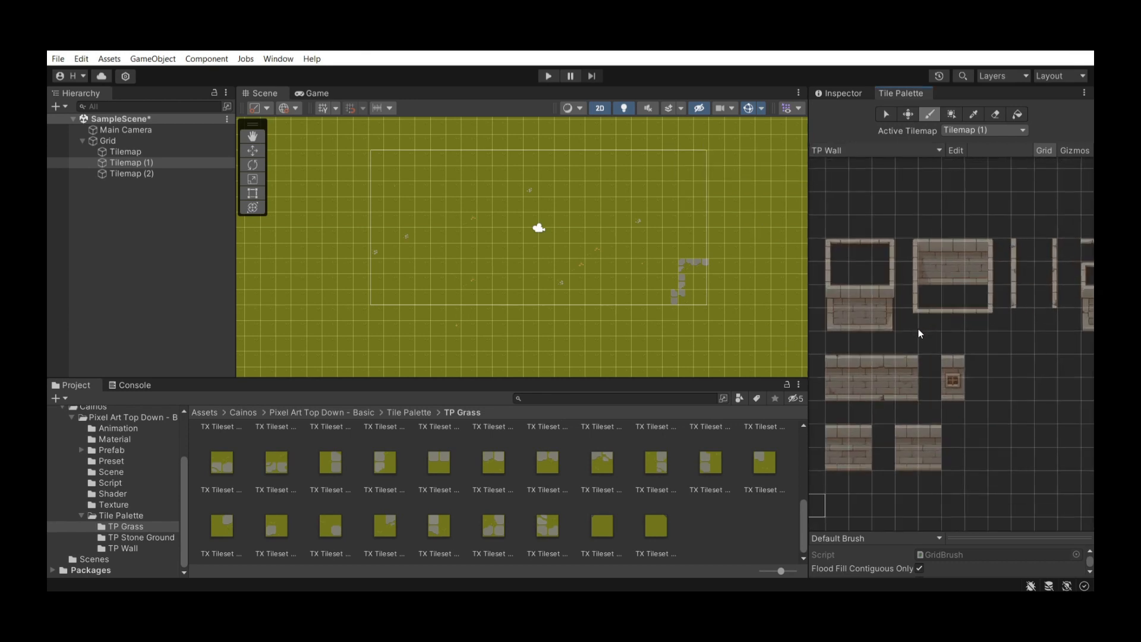
scroll(923, 334, down, 4)
scroll(1069, 300, up, 1)
scroll(1075, 303, up, 2)
scroll(872, 277, down, 4)
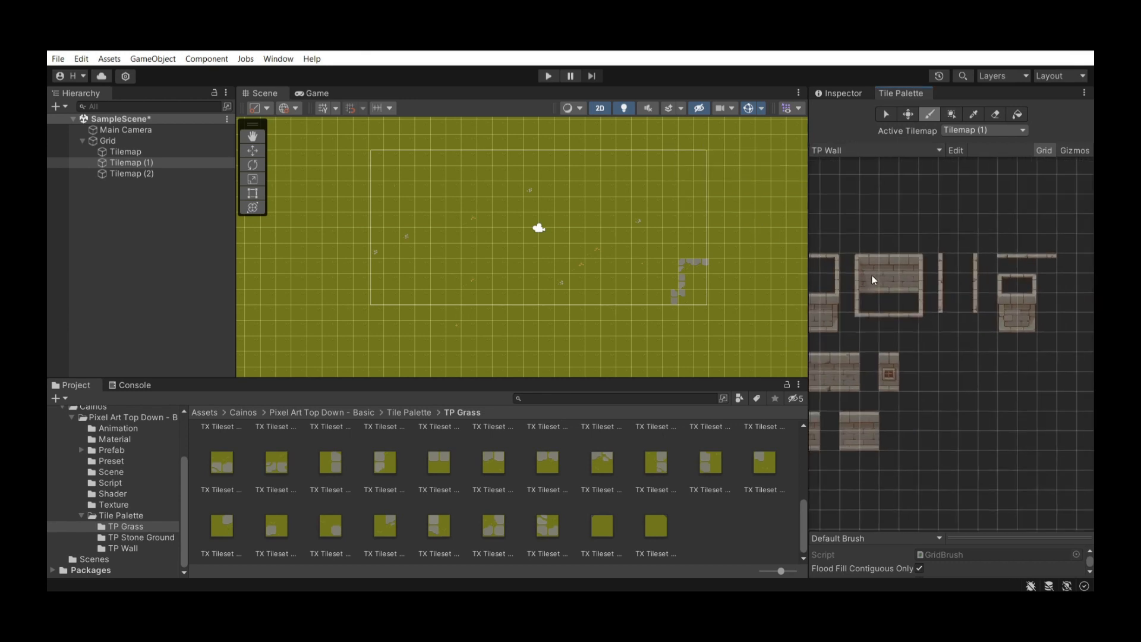
scroll(918, 354, up, 3)
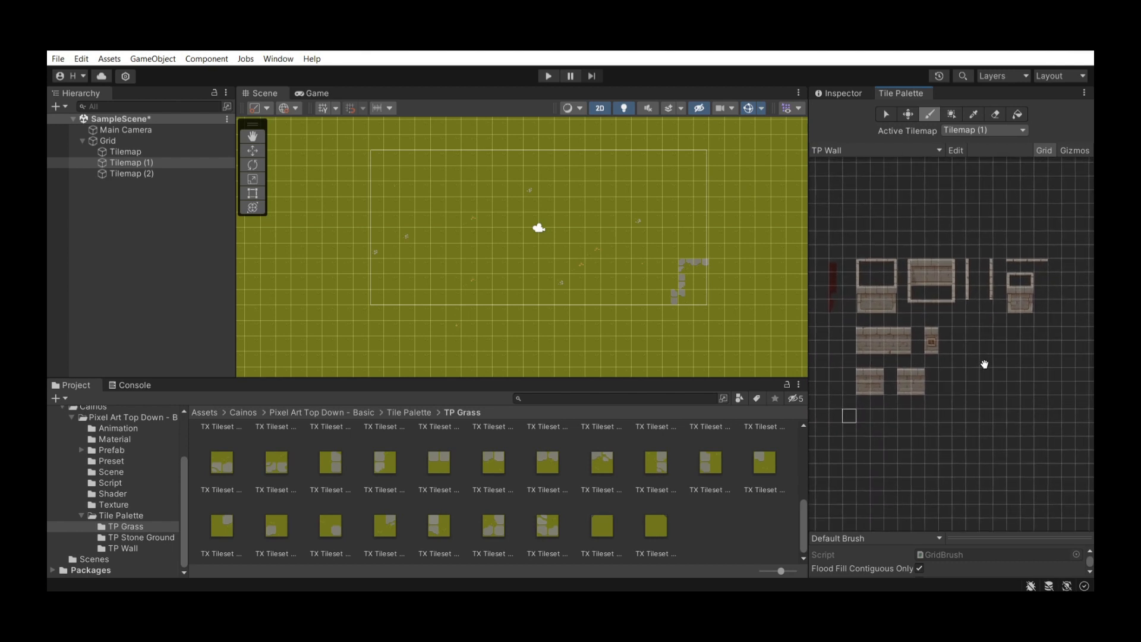
scroll(977, 351, down, 3)
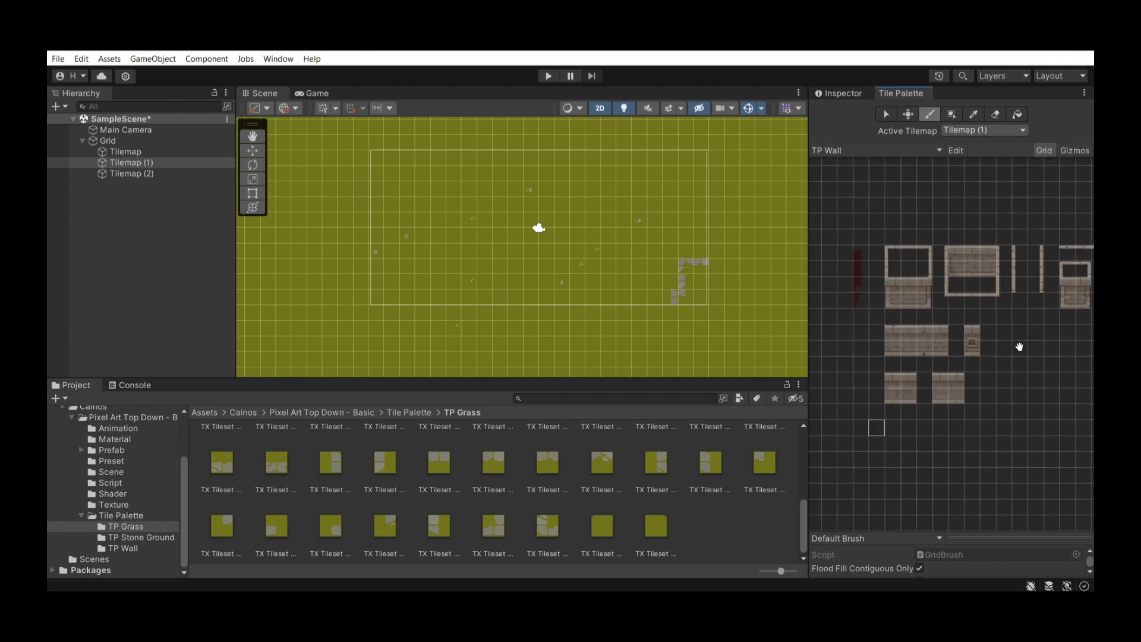
Paint 6×3, 2×3 and 3×3 patches on Tilemap (1) inside the camera frame using the plain centre tile of TP Stone Ground
click(866, 149)
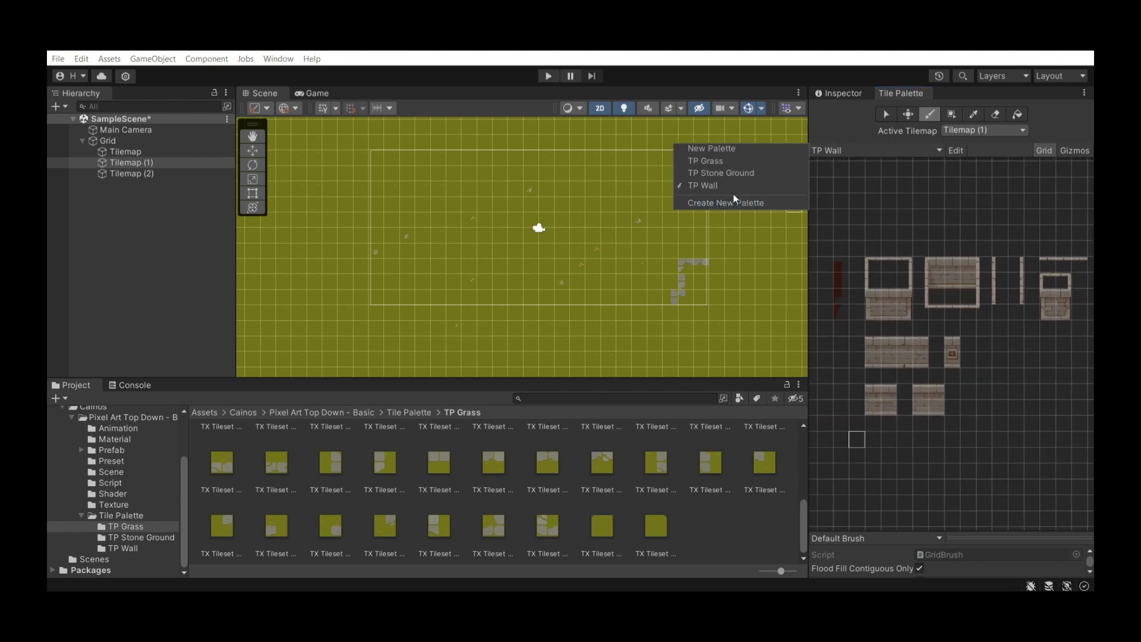
click(725, 174)
scroll(906, 265, down, 5)
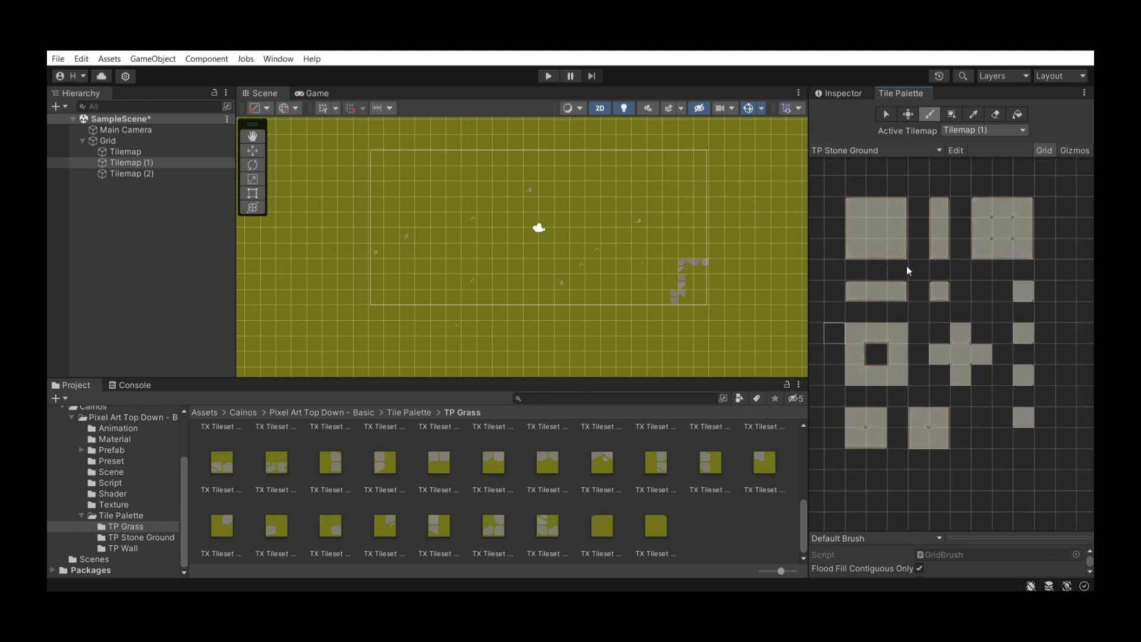
scroll(900, 276, up, 4)
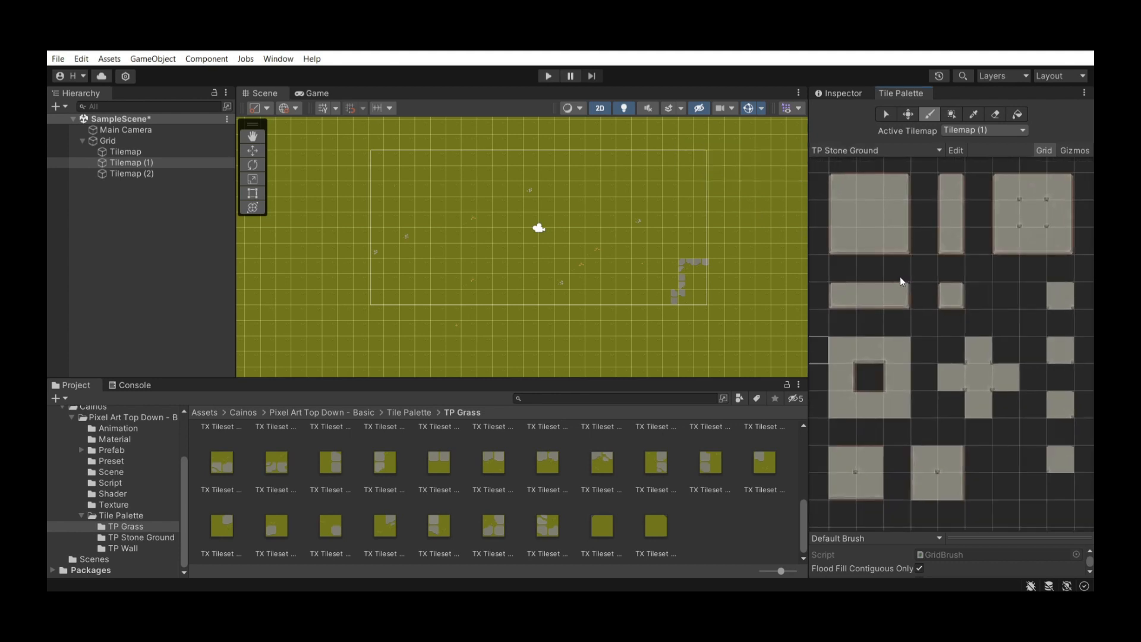
click(870, 214)
scroll(320, 202, up, 2)
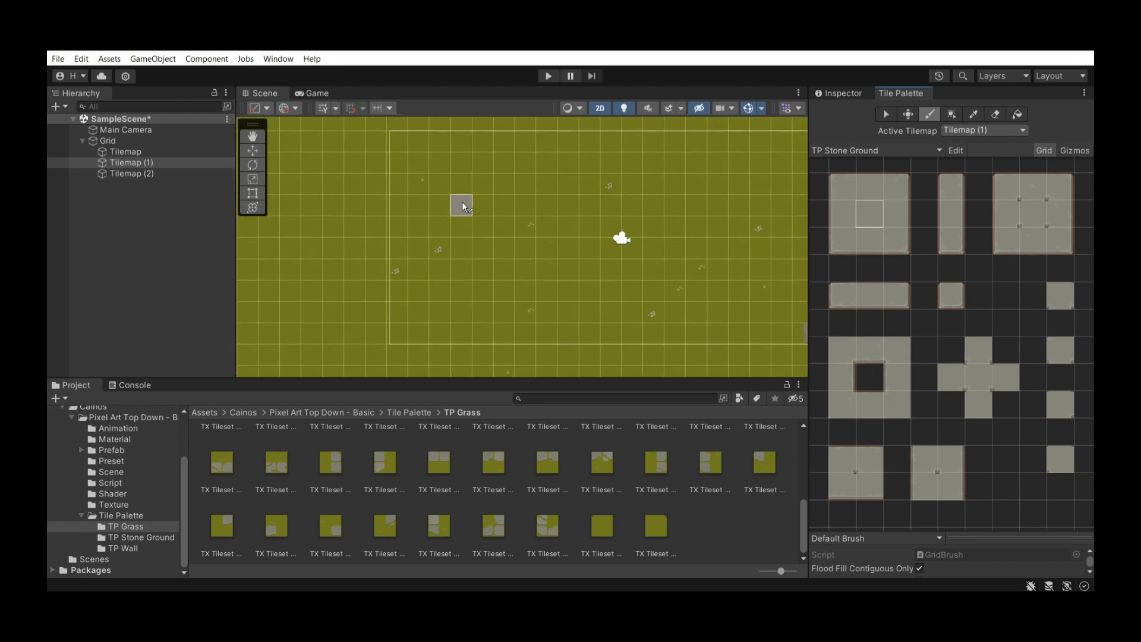
mouse_move(445, 170)
mouse_down()
mouse_move(440, 190)
mouse_move(520, 203)
mouse_move(479, 183)
mouse_move(527, 182)
mouse_up()
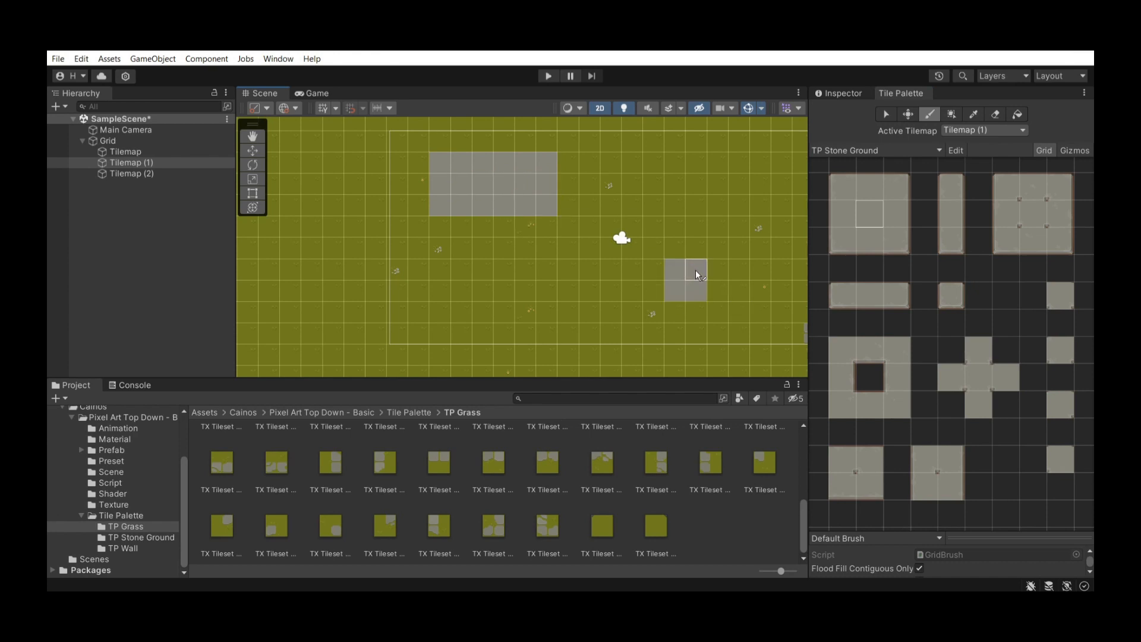
scroll(695, 270, down, 2)
middle_drag(701, 229, 523, 226)
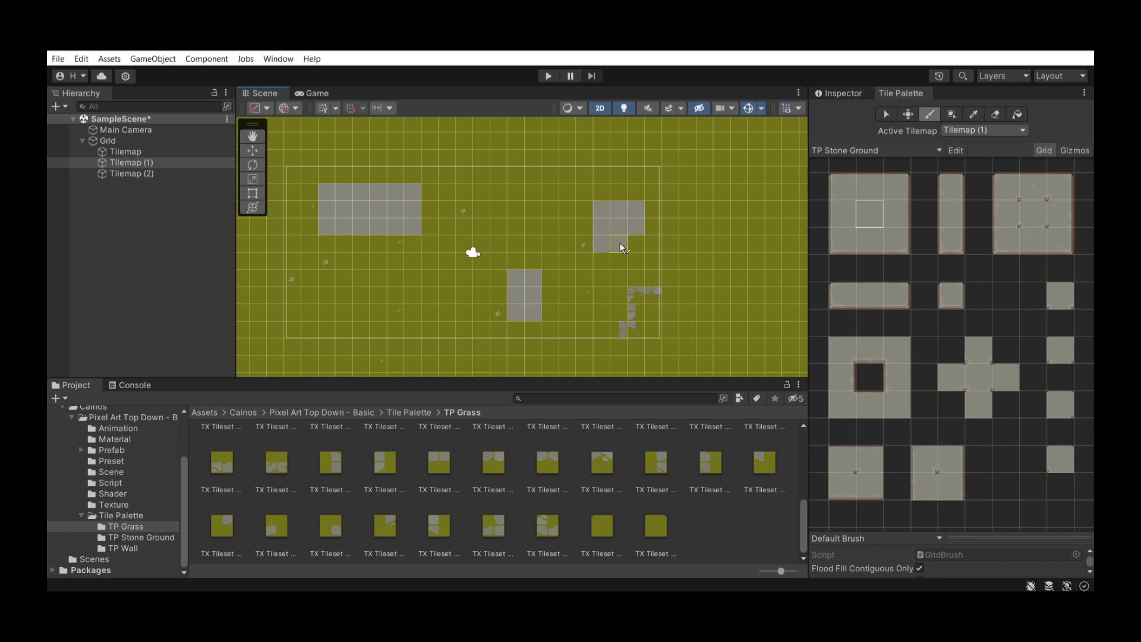
Make Tilemap (2) the active tilemap and place a 3×2 TP Wall front directly below the 3×3 stone patch
click(147, 178)
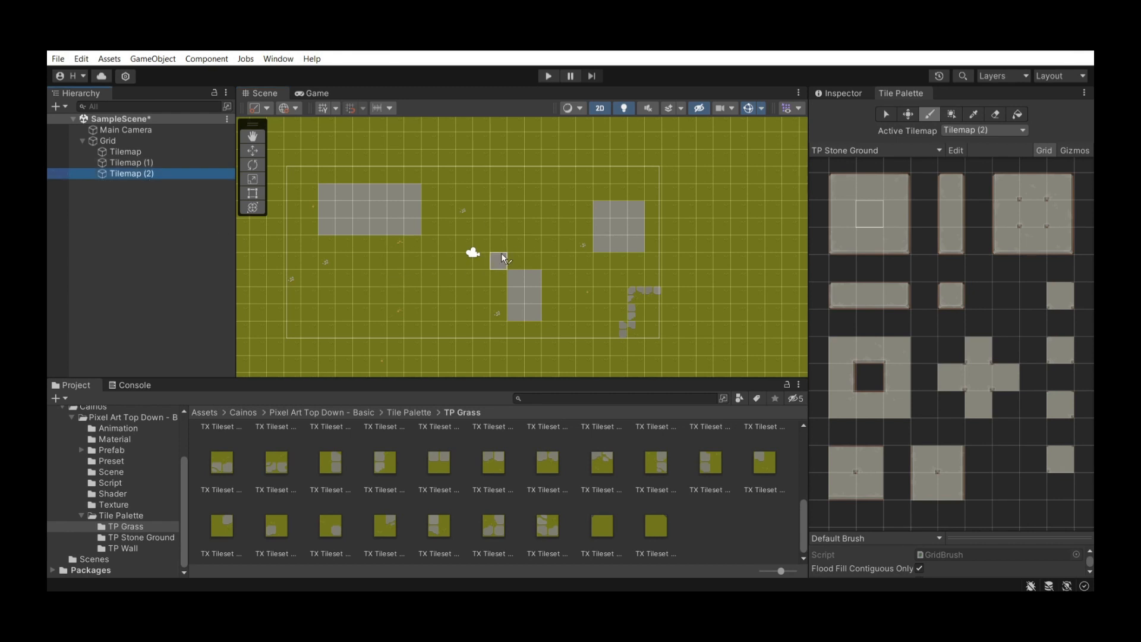
click(851, 149)
click(735, 186)
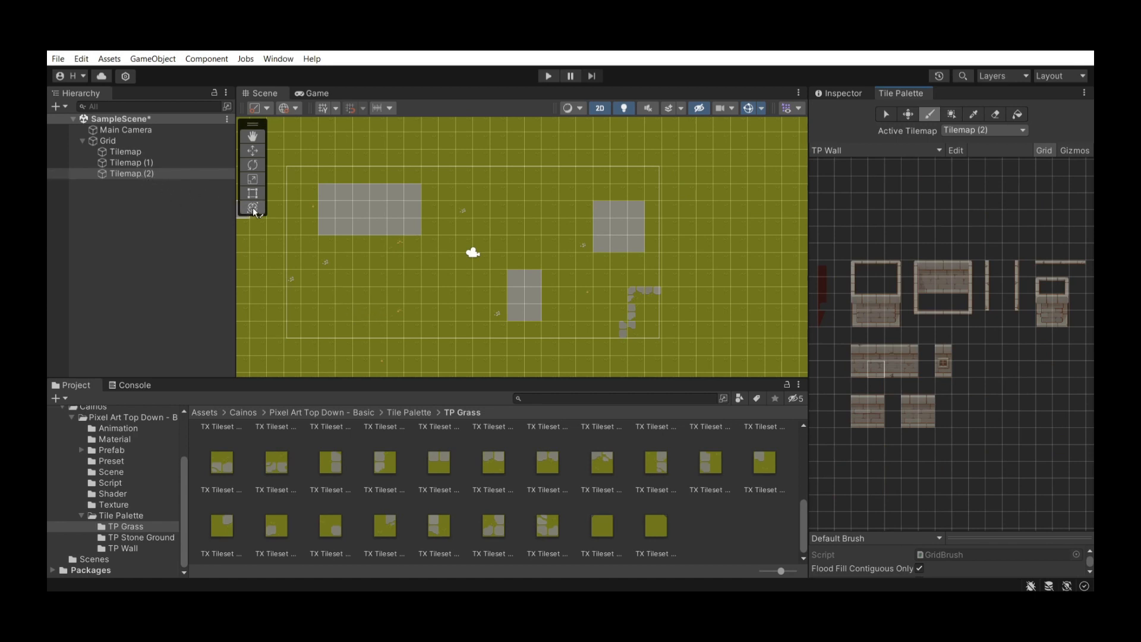
scroll(275, 233, up, 3)
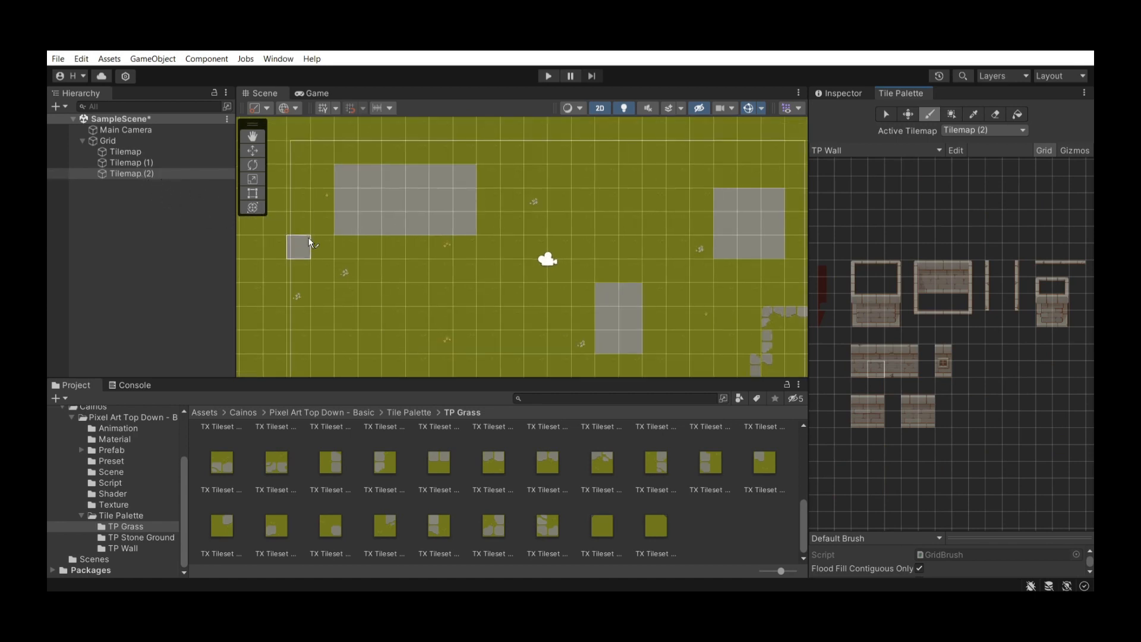
click(865, 316)
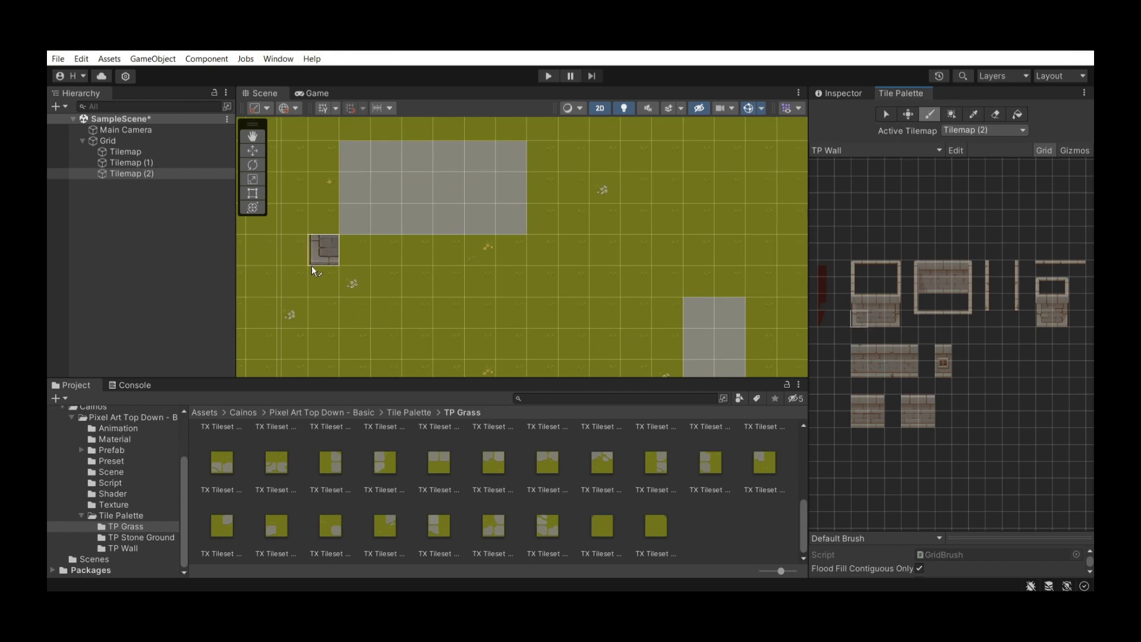
drag(863, 304, 893, 316)
scroll(456, 284, down, 2)
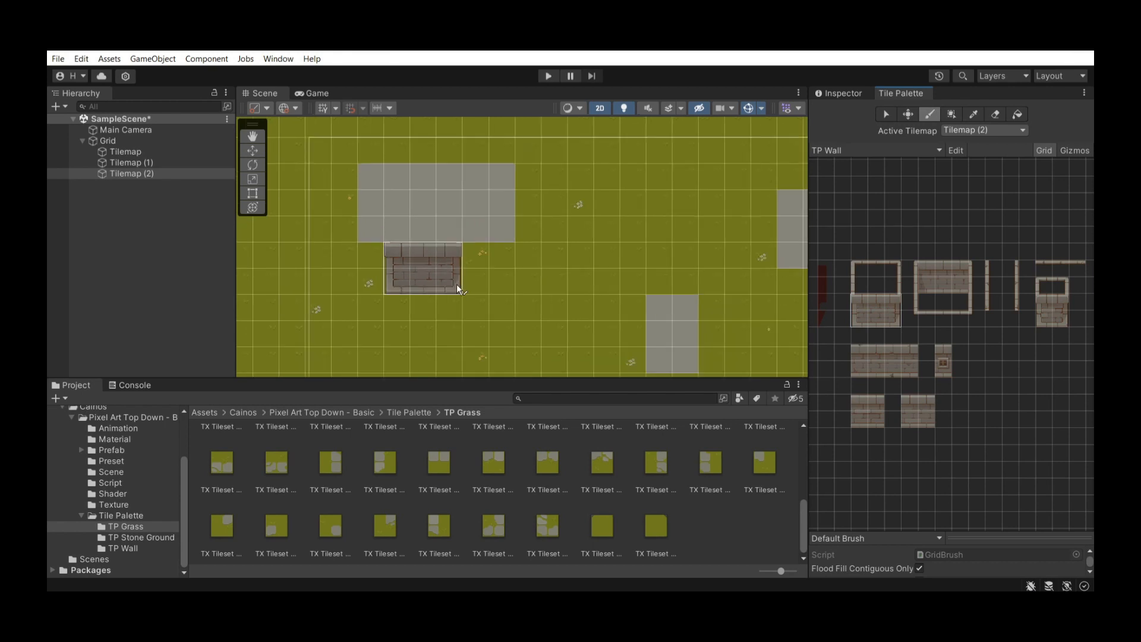
mouse_move(512, 297)
middle_down()
mouse_move(494, 260)
mouse_move(450, 232)
middle_up()
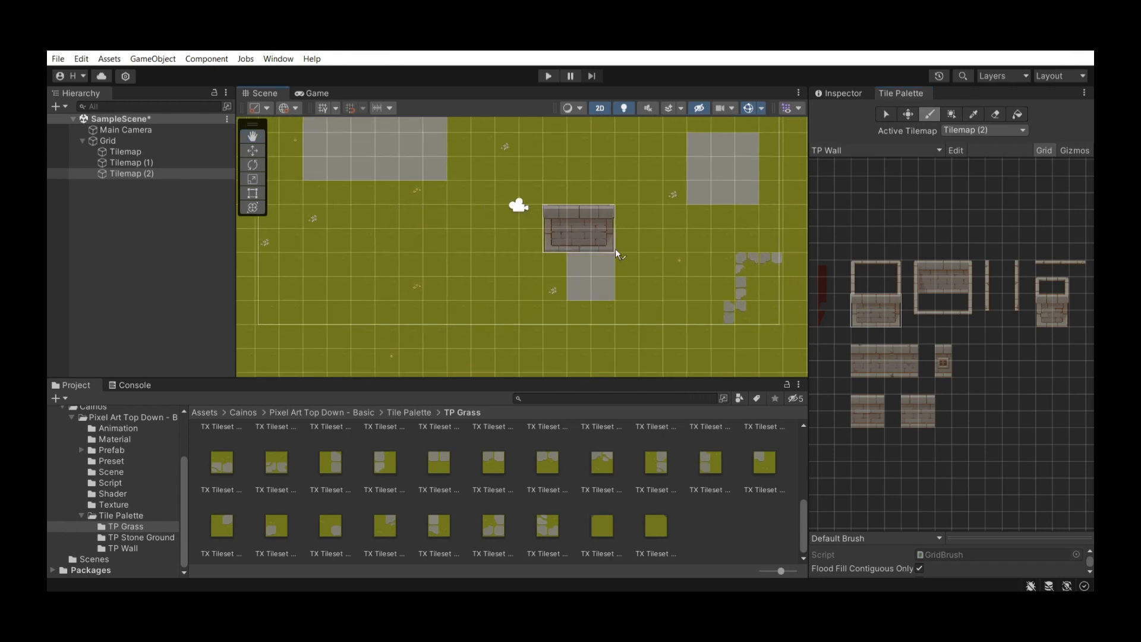
click(746, 243)
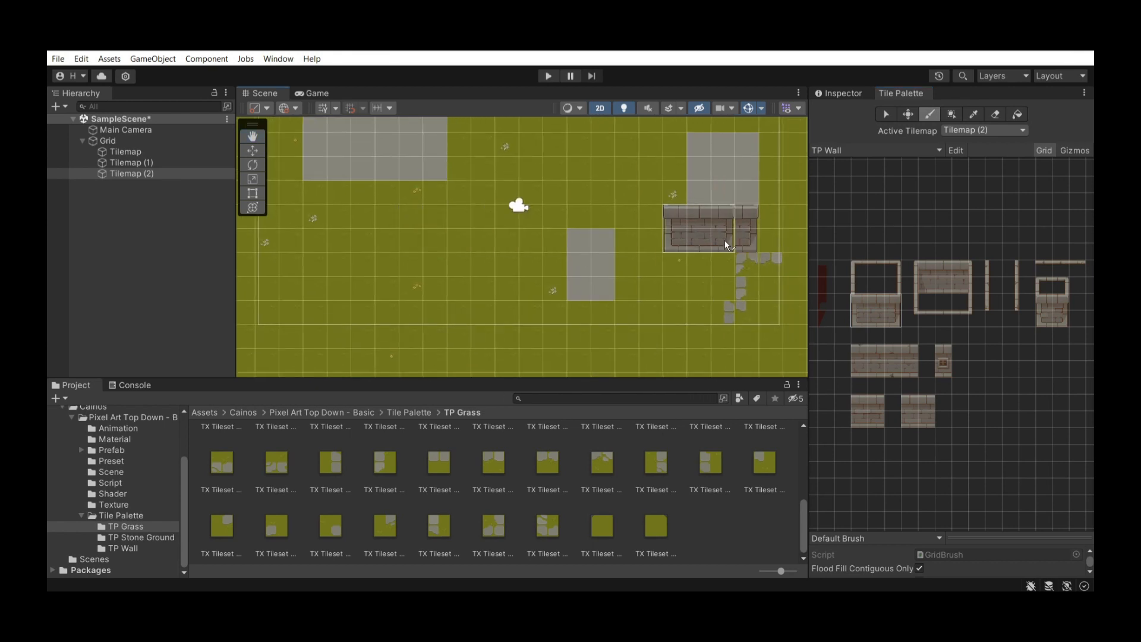
Border the sides and upper edge of the 3×3 stone patch with the matching wall rim tiles
click(861, 286)
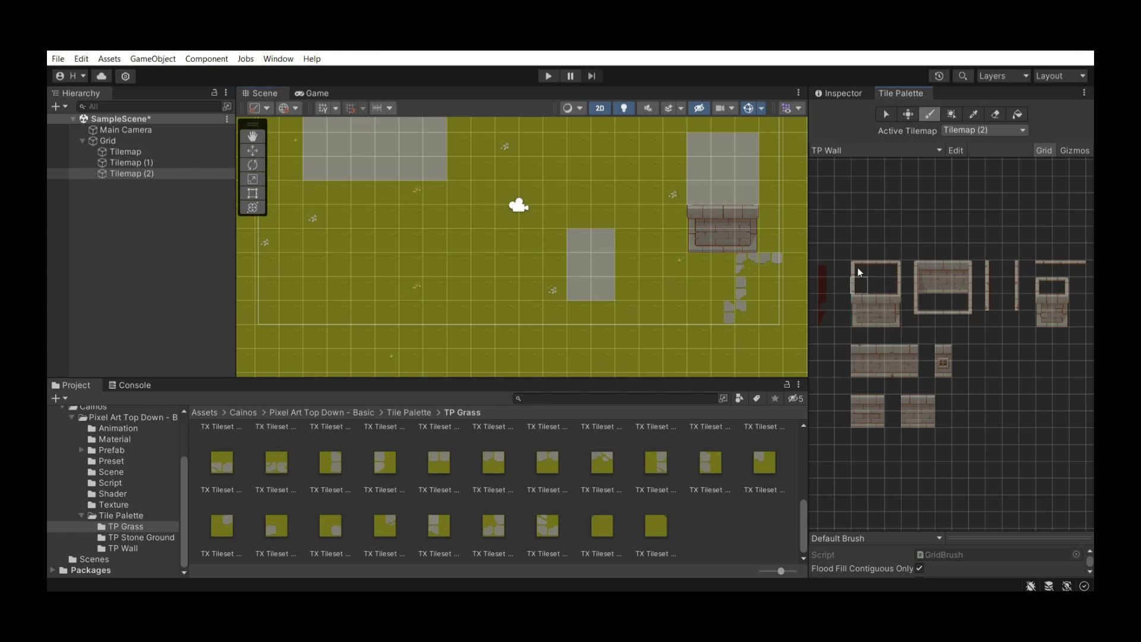
drag(858, 268, 890, 284)
scroll(743, 193, up, 1)
drag(743, 193, 739, 169)
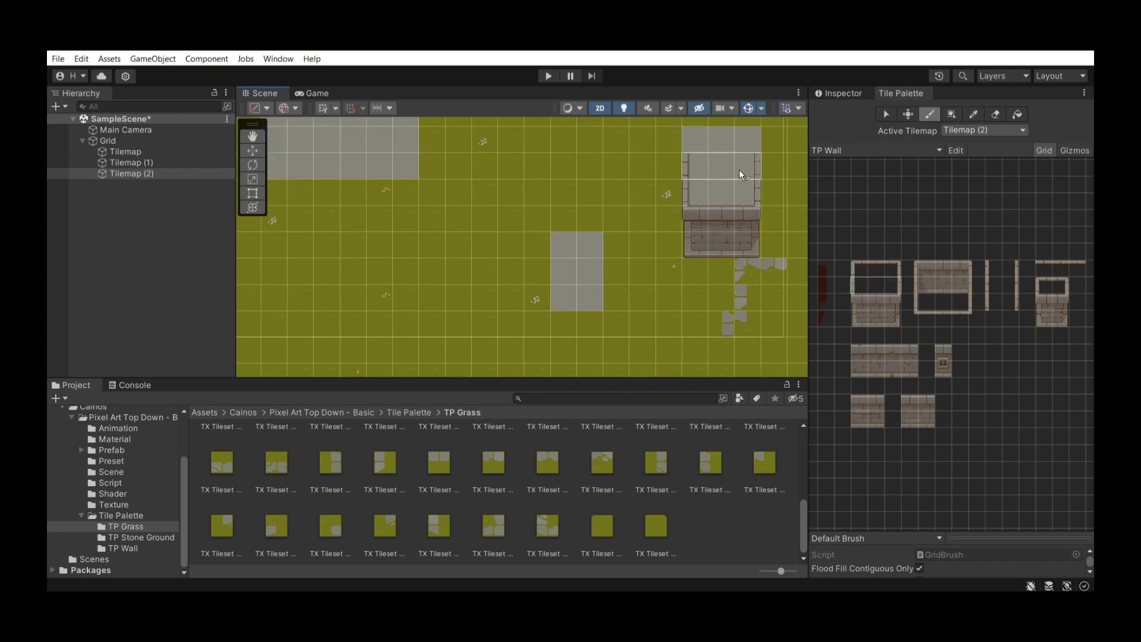
drag(859, 269, 893, 265)
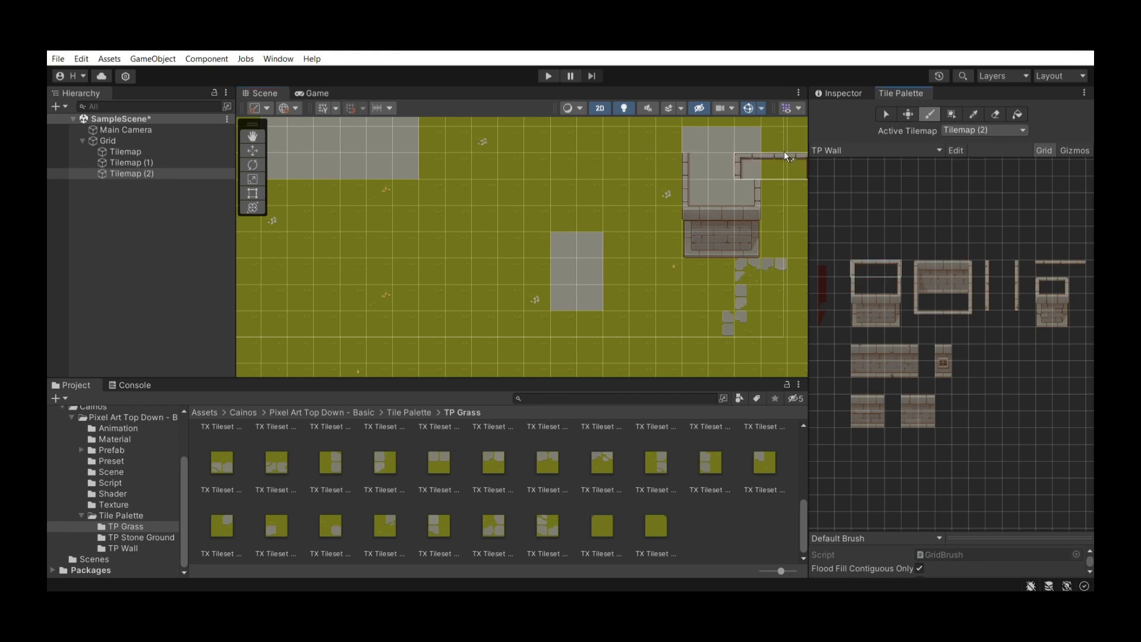
click(744, 141)
Place a two-tile-wide wall front directly below the 2×3 stone patch using the left and right end pieces
scroll(570, 366, up, 1)
middle_drag(566, 366, 546, 347)
scroll(547, 347, up, 1)
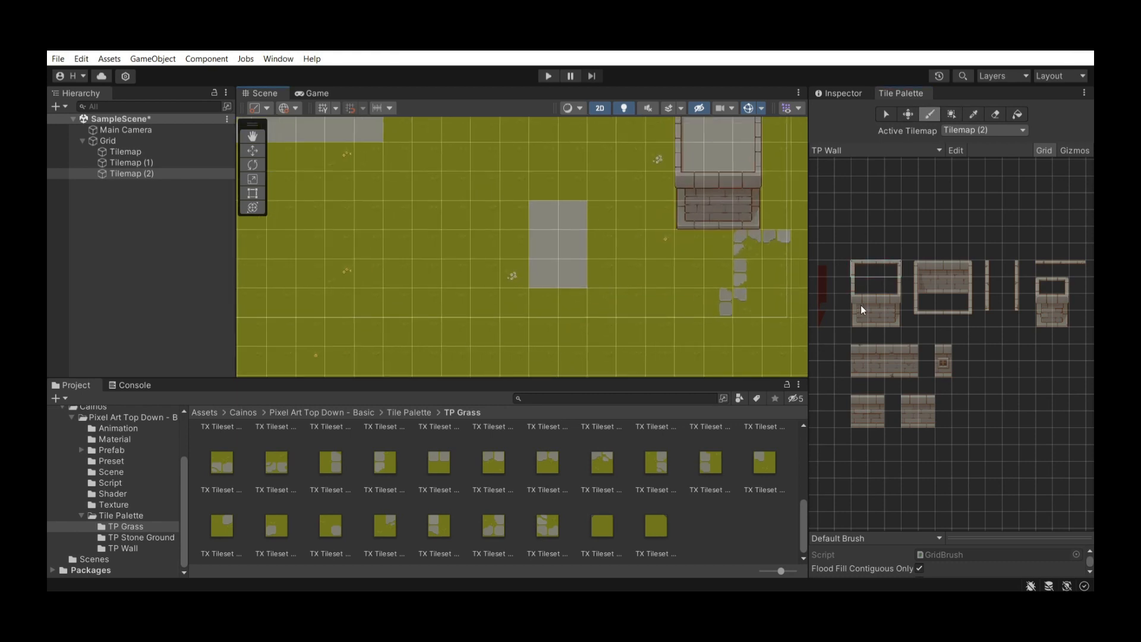
drag(861, 305, 896, 323)
click(541, 333)
click(583, 326)
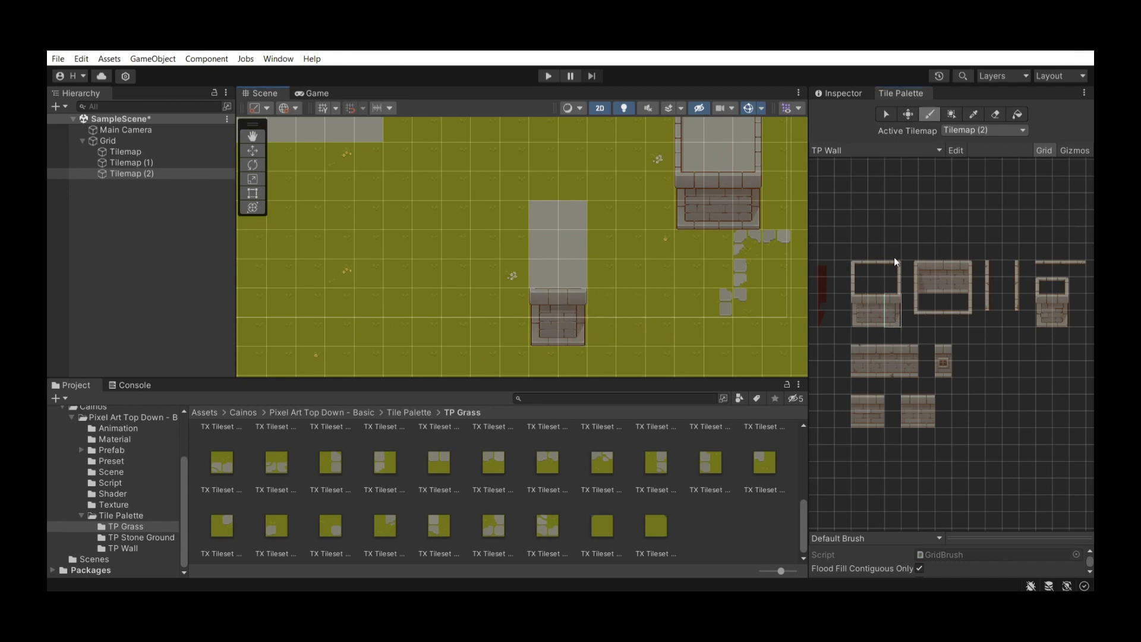
Border the 2×3 stone patch with left and right rim tiles and the two upper corner tiles
key(i)
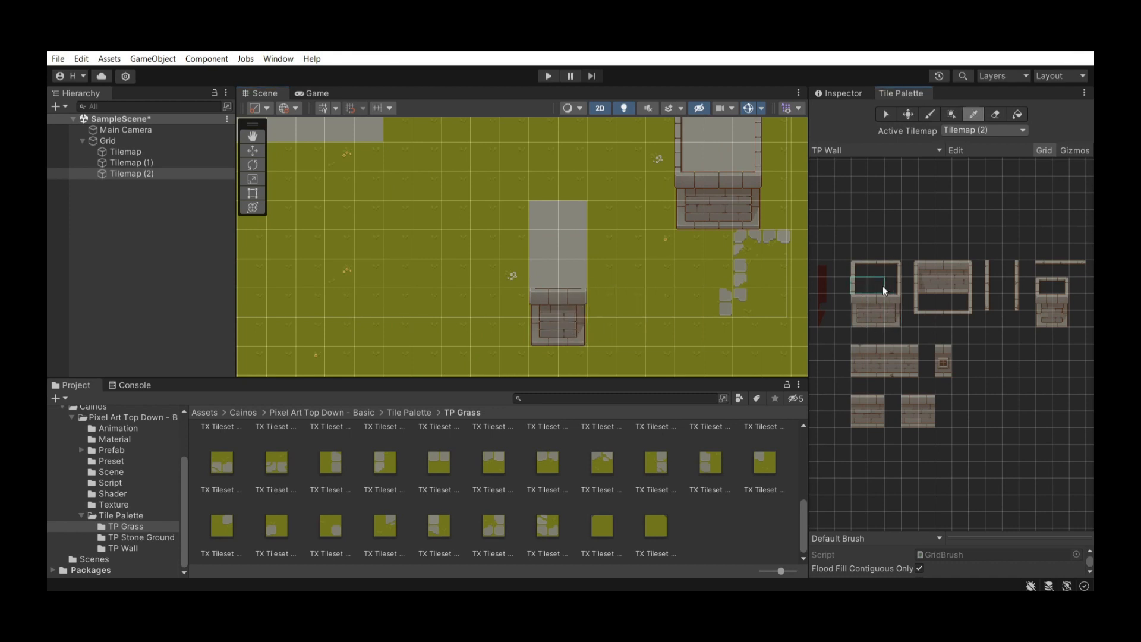
click(865, 286)
click(535, 272)
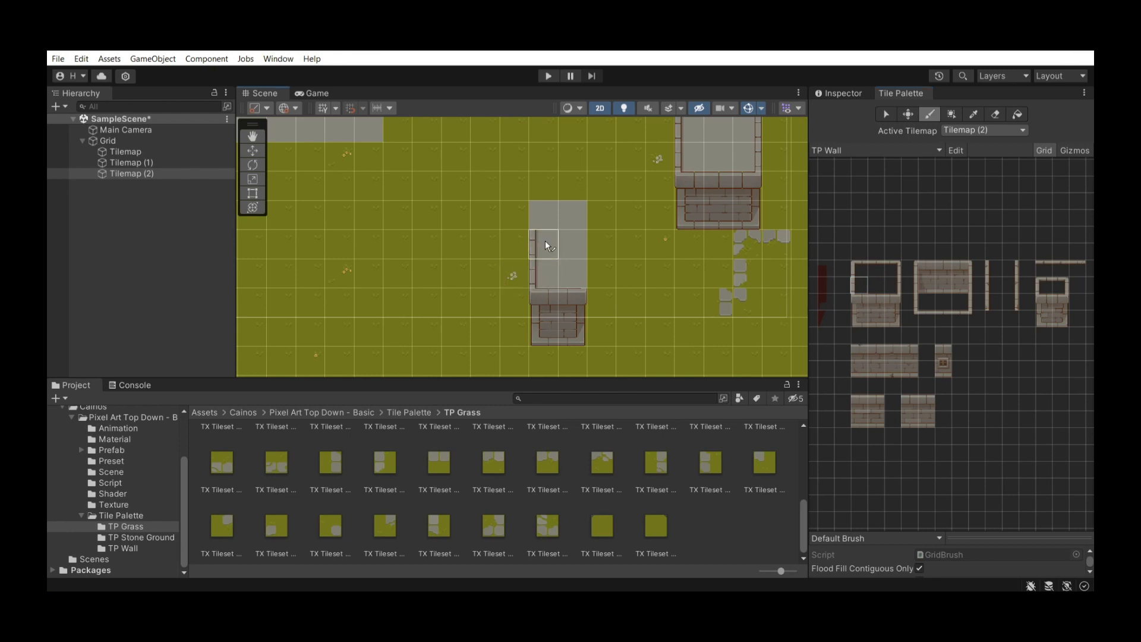
click(892, 284)
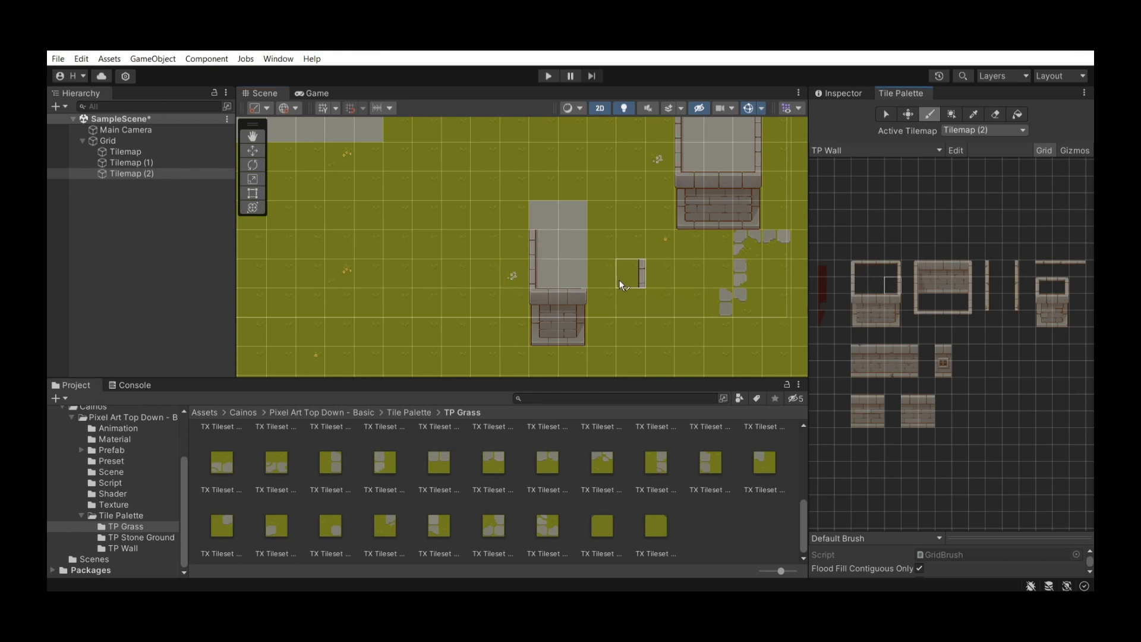
click(586, 276)
click(864, 265)
click(548, 218)
click(889, 269)
click(578, 218)
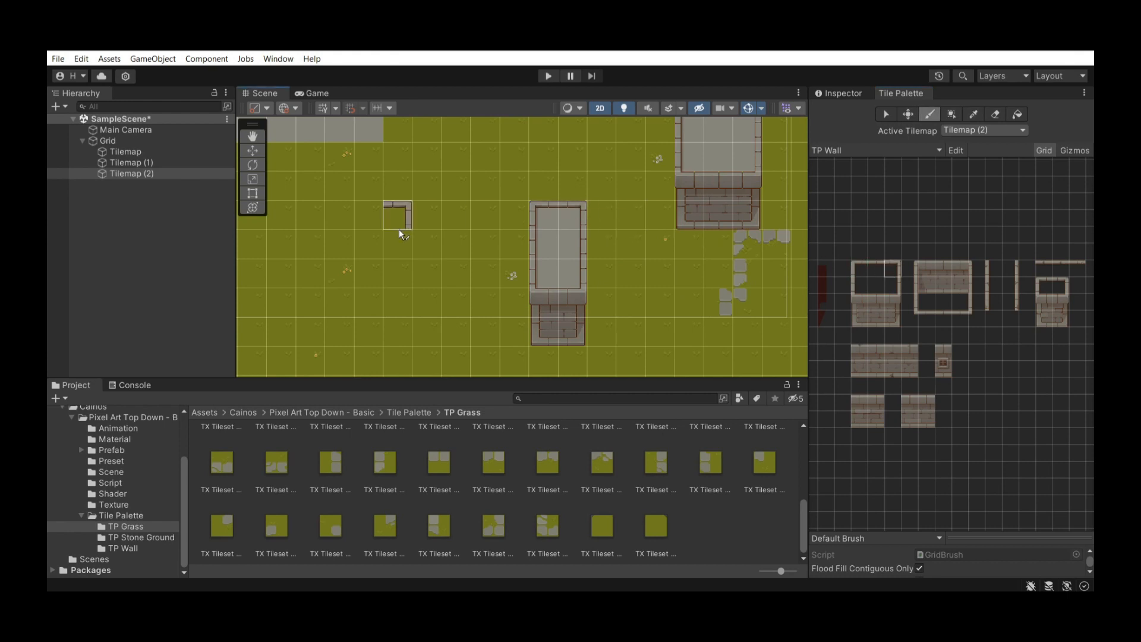
Place the 2×2 left end of the TP Wall front directly below the left edge of the 6×3 stone patch on Tilemap (2)
scroll(386, 220, down, 6)
middle_drag(376, 220, 584, 350)
scroll(508, 291, up, 7)
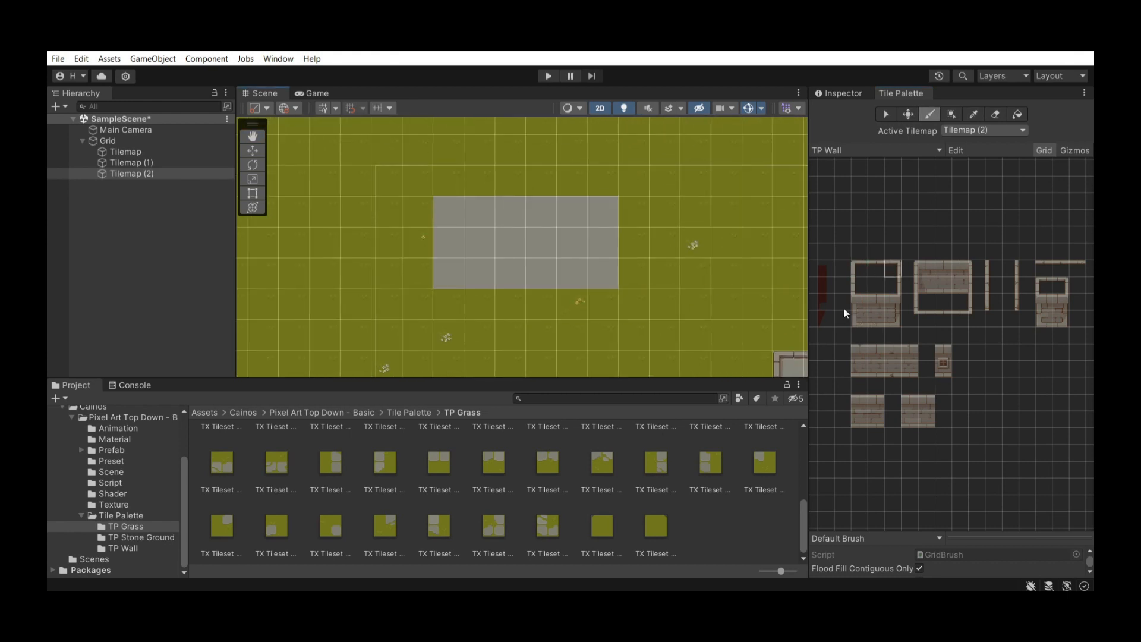
drag(858, 303, 876, 320)
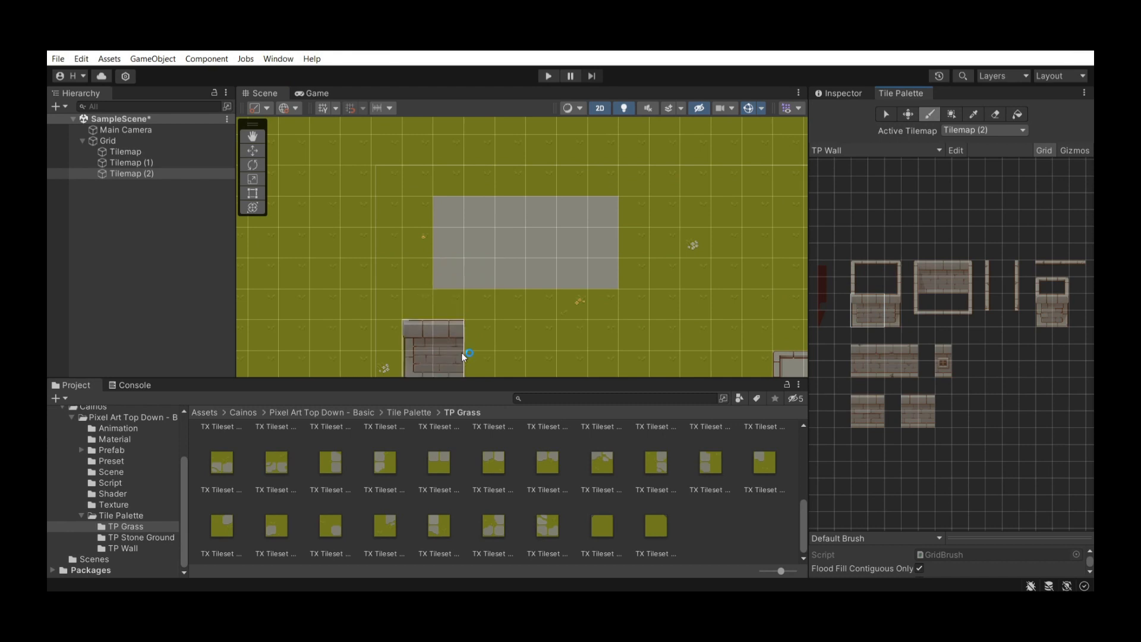
scroll(536, 319, down, 2)
mouse_move(536, 319)
middle_down()
mouse_move(472, 202)
mouse_move(459, 201)
middle_up()
middle_drag(643, 188, 519, 228)
scroll(753, 264, up, 6)
scroll(684, 270, up, 7)
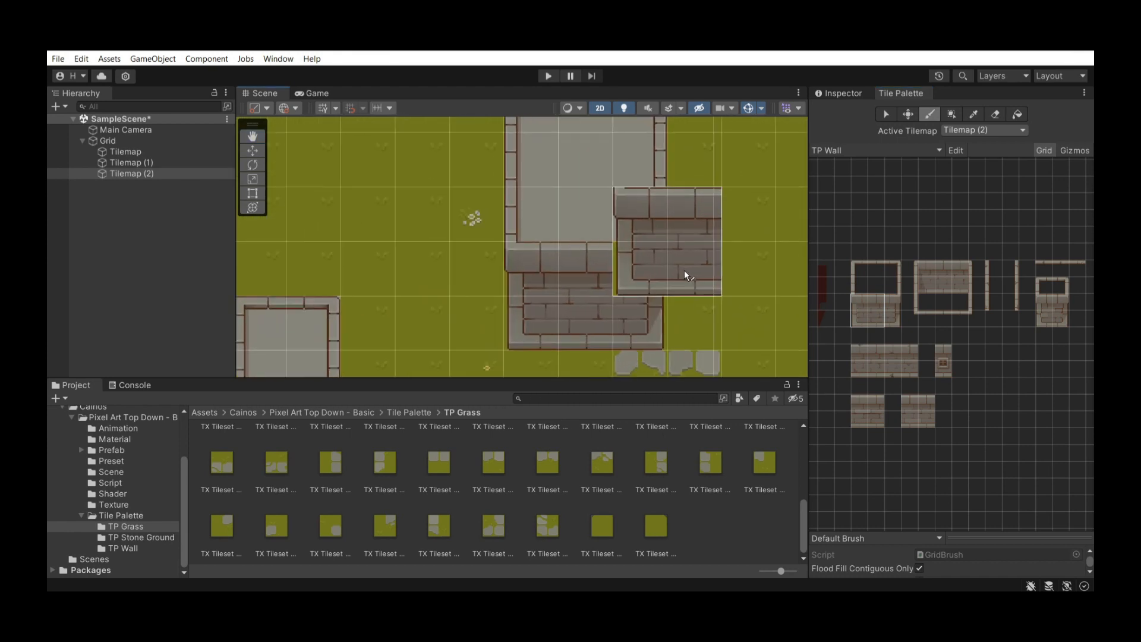
scroll(345, 272, down, 6)
middle_drag(337, 272, 778, 279)
scroll(330, 261, down, 1)
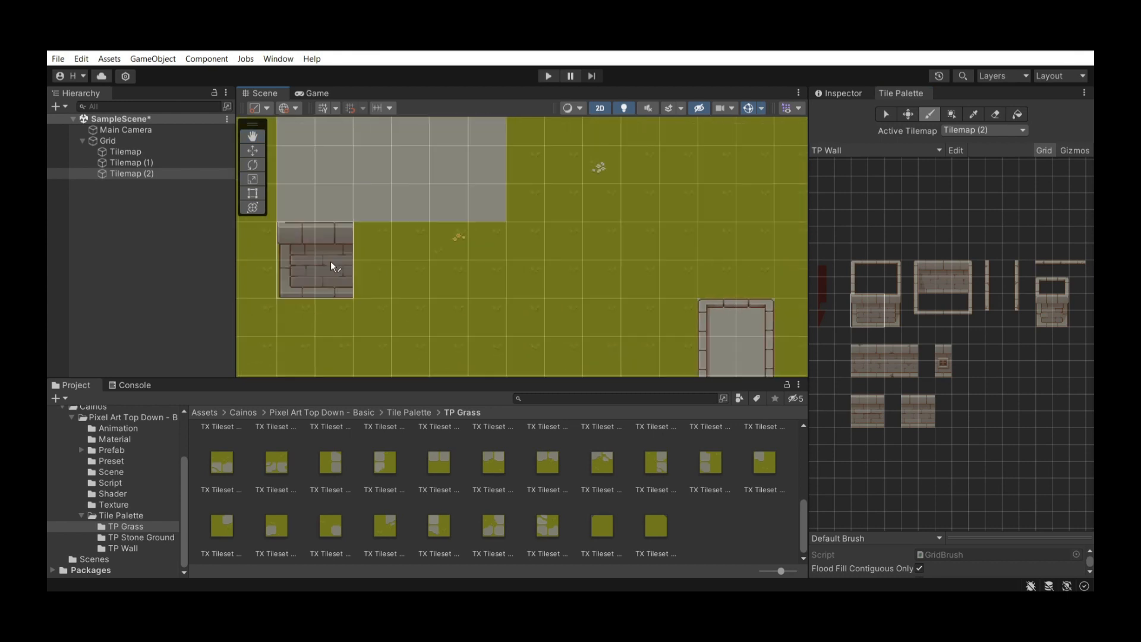
scroll(330, 262, down, 4)
click(335, 261)
Extend the wall front to the full six-tile width of the large stone patch using the 2×2 right end piece
drag(876, 301, 901, 323)
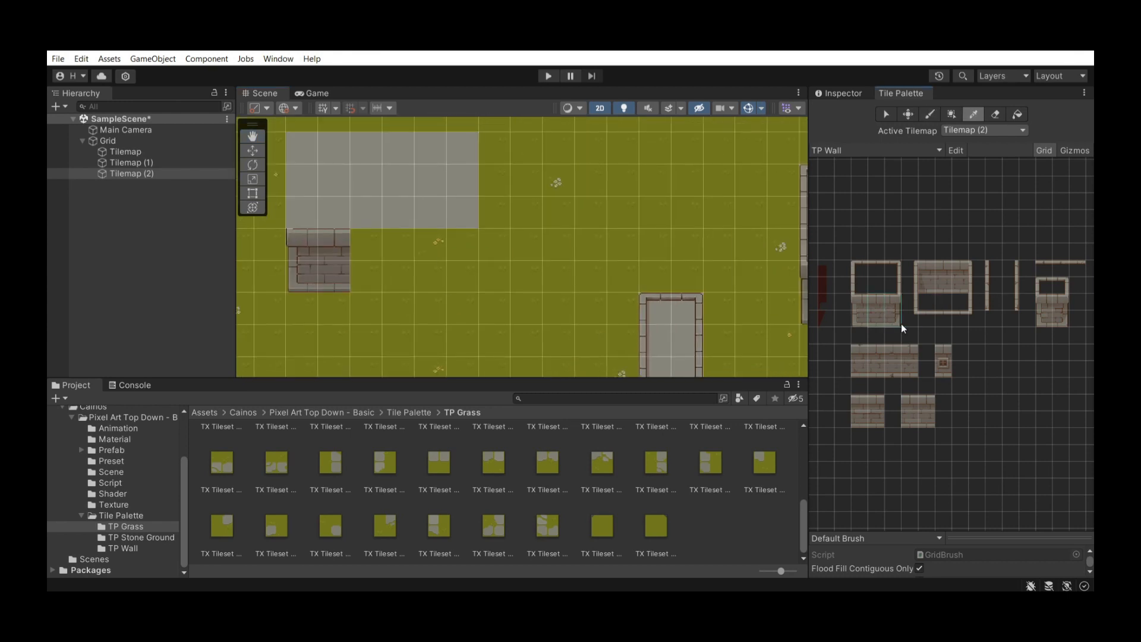
click(379, 272)
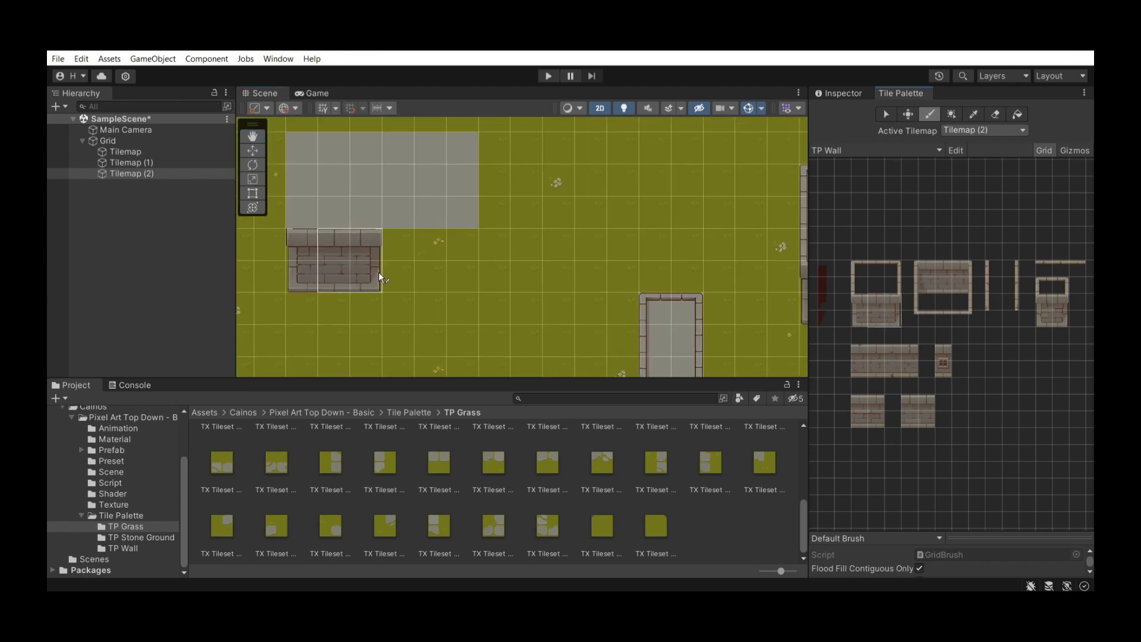
drag(391, 274, 460, 273)
scroll(365, 274, down, 1)
middle_drag(365, 274, 501, 295)
scroll(502, 295, up, 4)
Border the lower two rows of the 6×3 stone patch with left and right wall rim tiles
drag(858, 284, 892, 285)
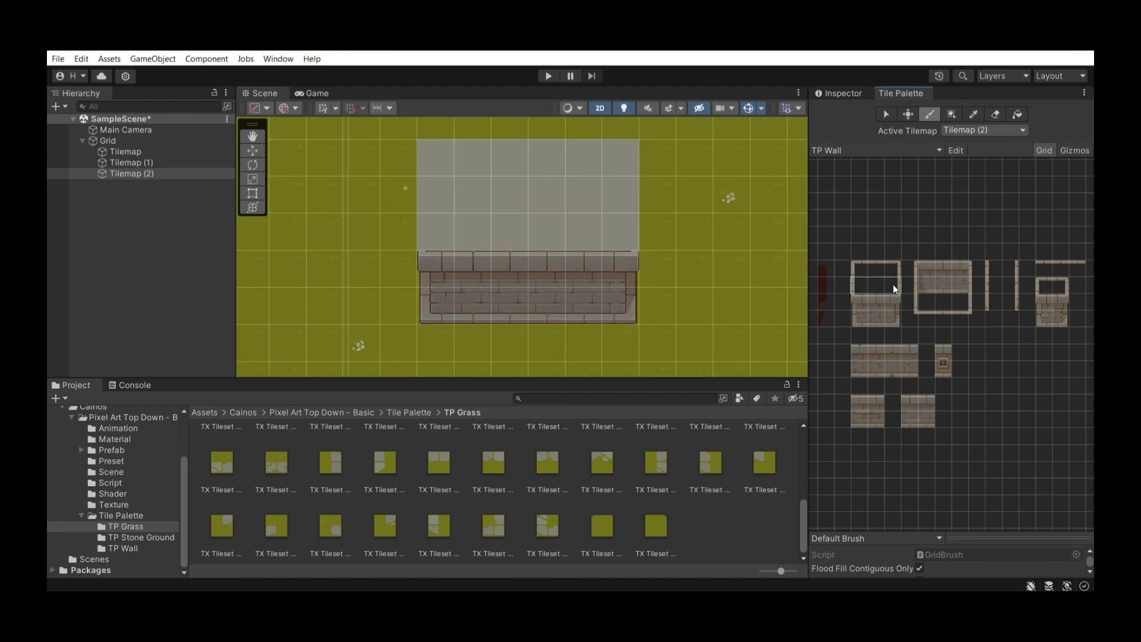
click(858, 283)
drag(423, 241, 444, 206)
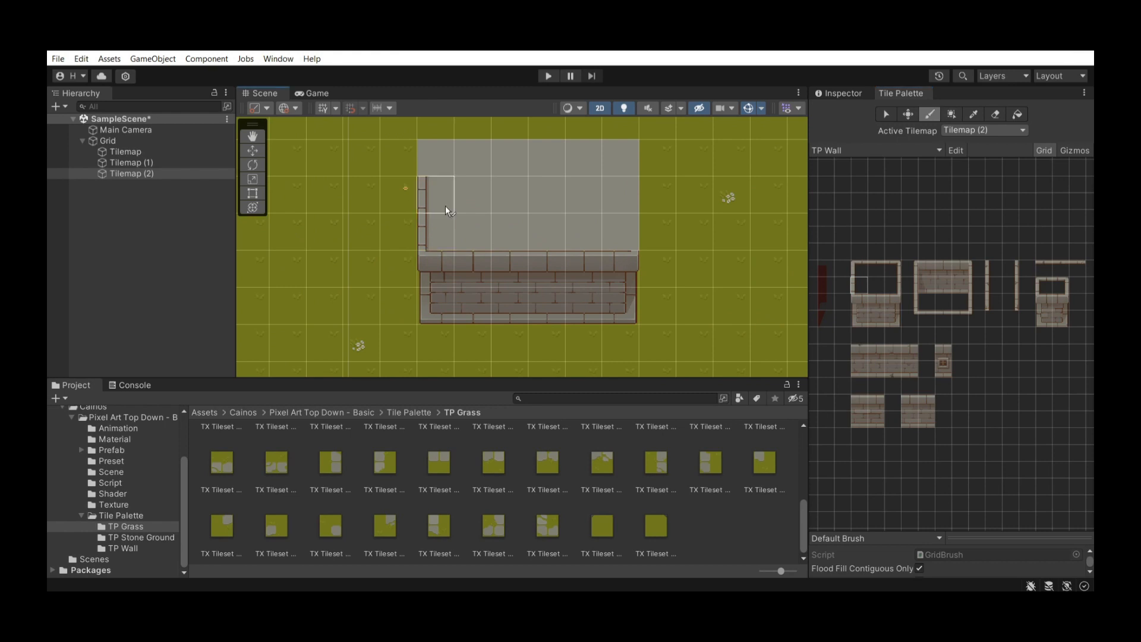
click(897, 289)
drag(622, 237, 622, 198)
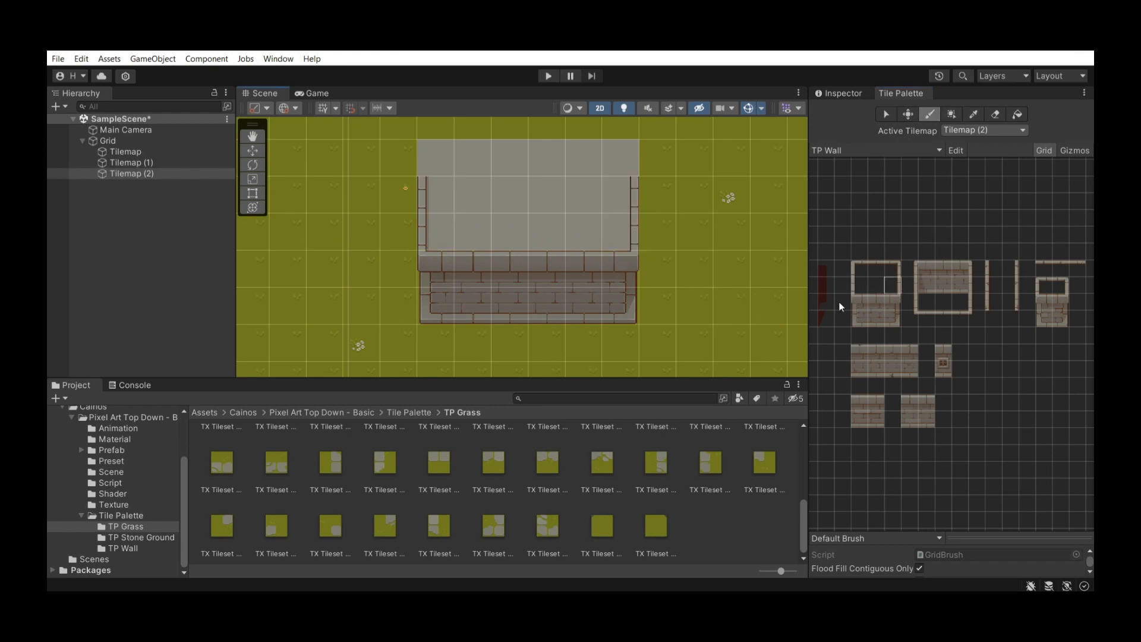
Border the upper edge of the 6×3 stone patch with corner rim tiles at both ends and straight rim tiles between them
drag(861, 271, 894, 269)
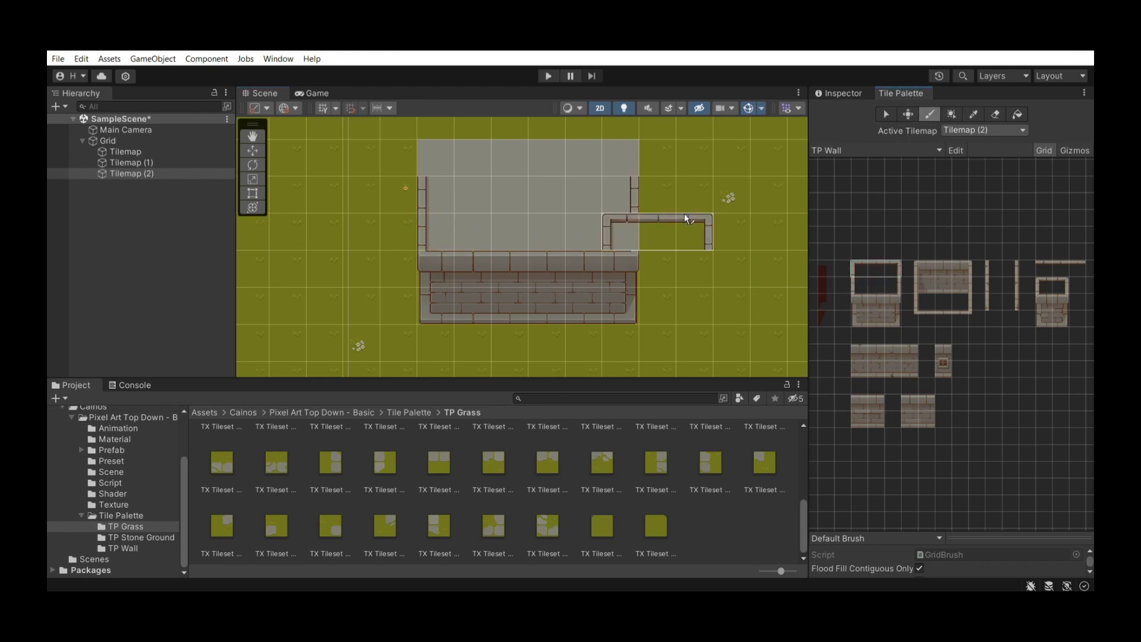
click(515, 161)
click(609, 152)
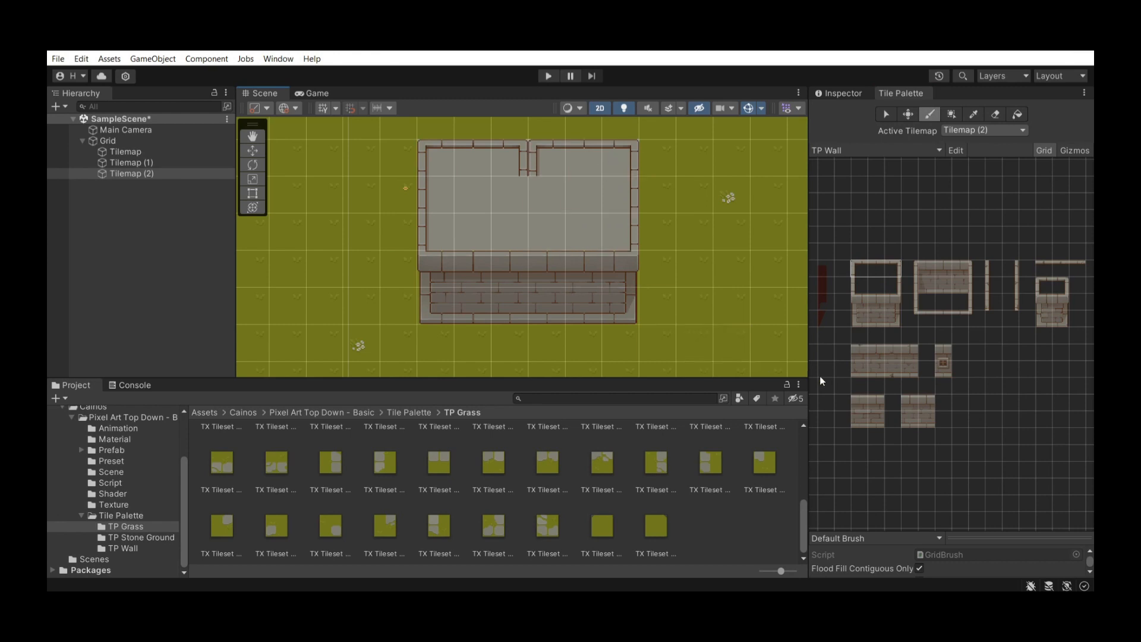
click(881, 274)
drag(513, 177, 551, 162)
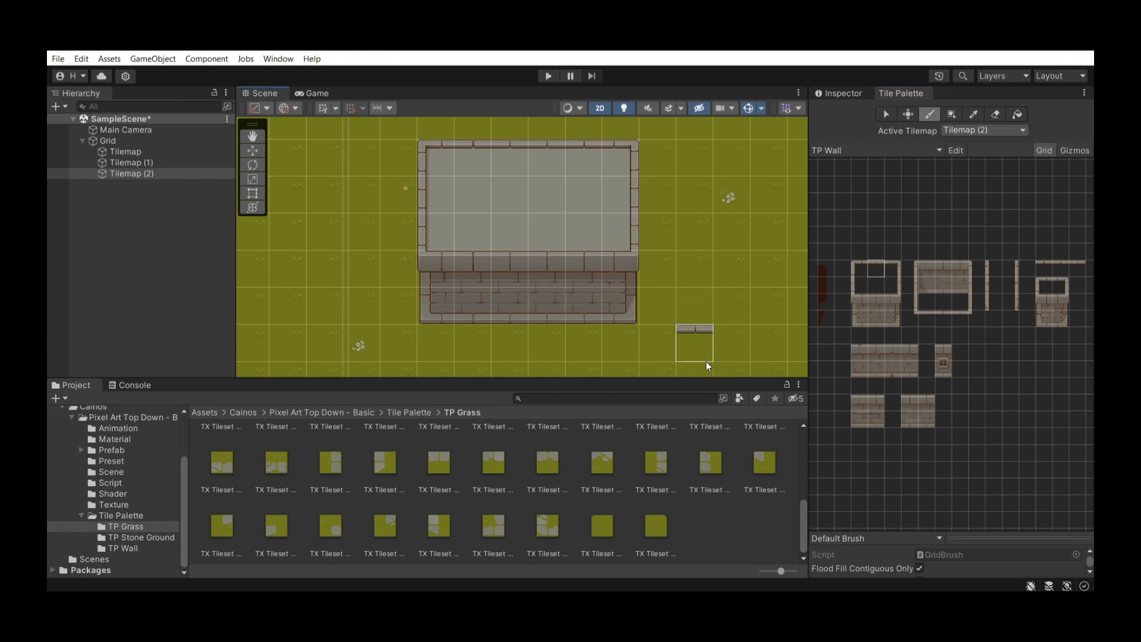
Make Tilemap (1) the active tilemap and pick the plain centre tile from the TP Stone Ground palette
scroll(705, 346, down, 3)
mouse_move(660, 309)
middle_down()
mouse_move(616, 259)
mouse_move(470, 170)
middle_up()
scroll(471, 170, down, 2)
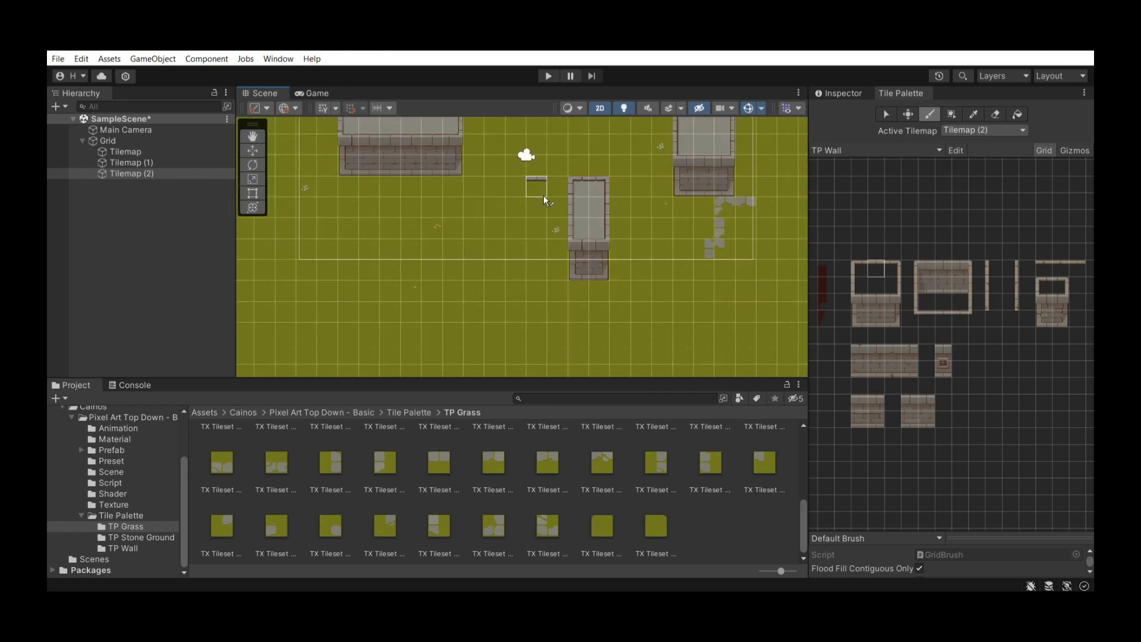
middle_drag(538, 188, 536, 271)
click(162, 163)
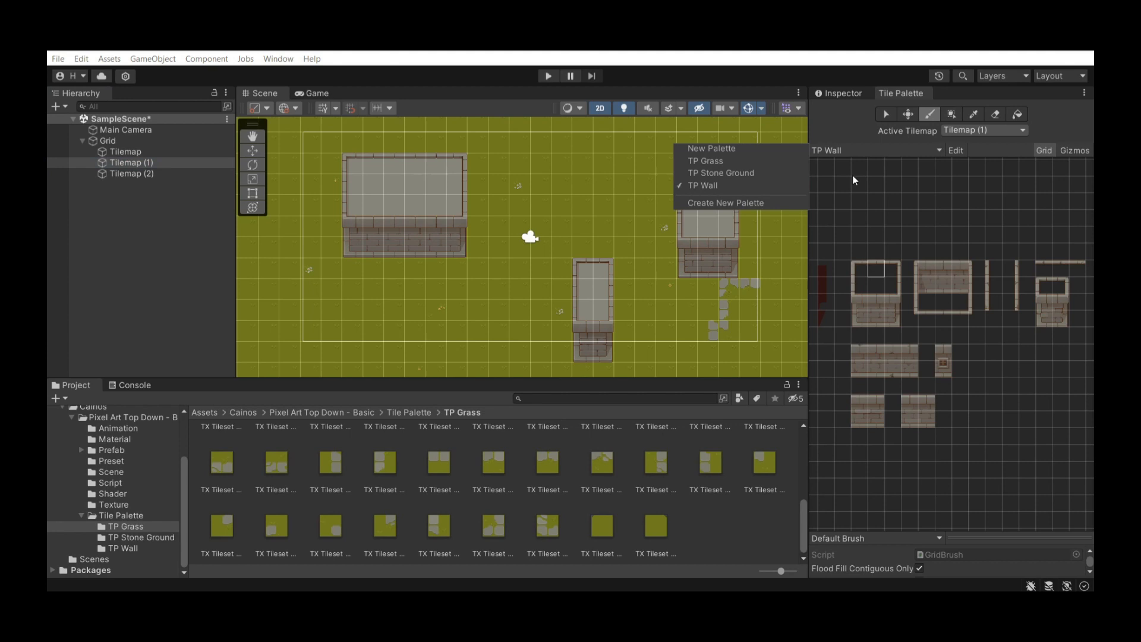
click(719, 173)
click(855, 210)
Examine up close how the wall rims and fronts meet the stone ground and grass on the platforms
scroll(617, 327, up, 6)
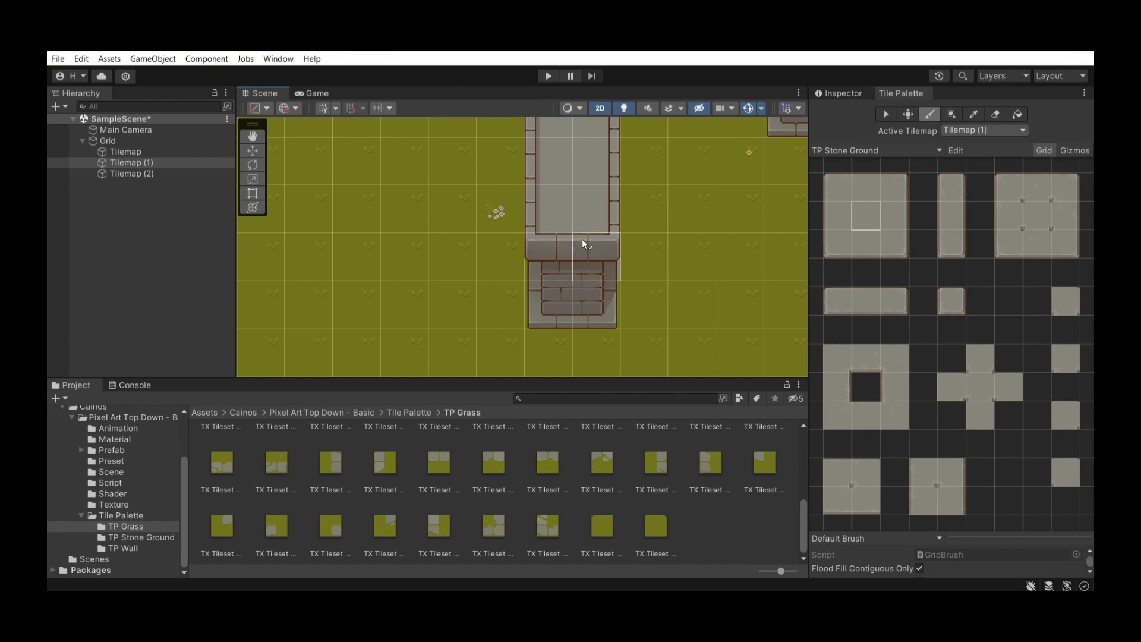
scroll(523, 245, down, 5)
middle_drag(469, 235, 592, 354)
scroll(333, 205, up, 9)
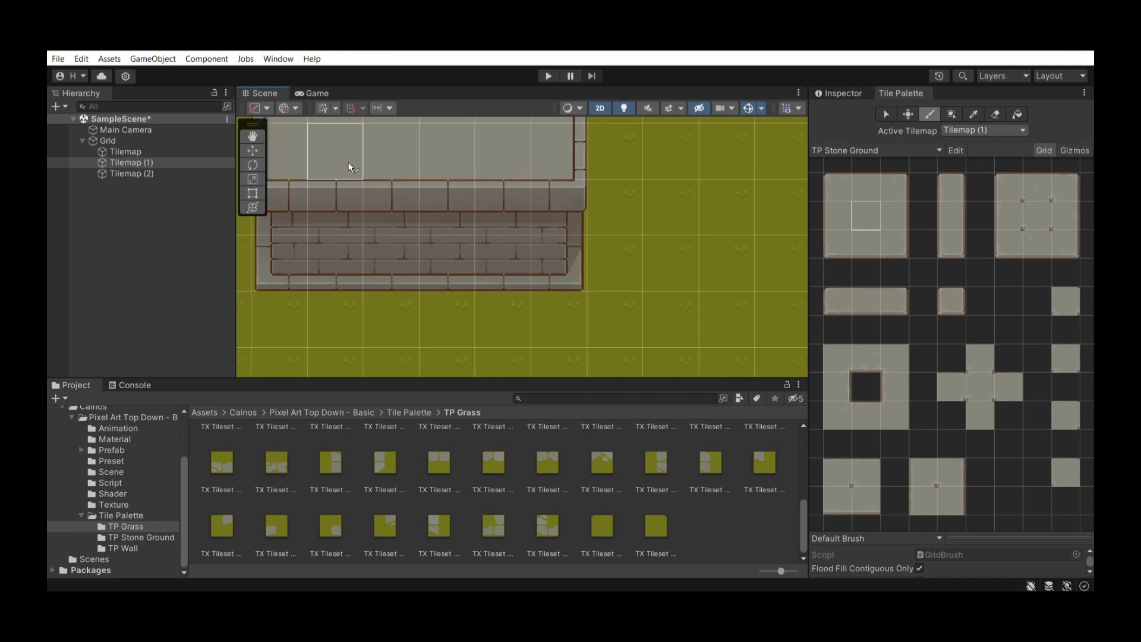
middle_drag(334, 154, 504, 227)
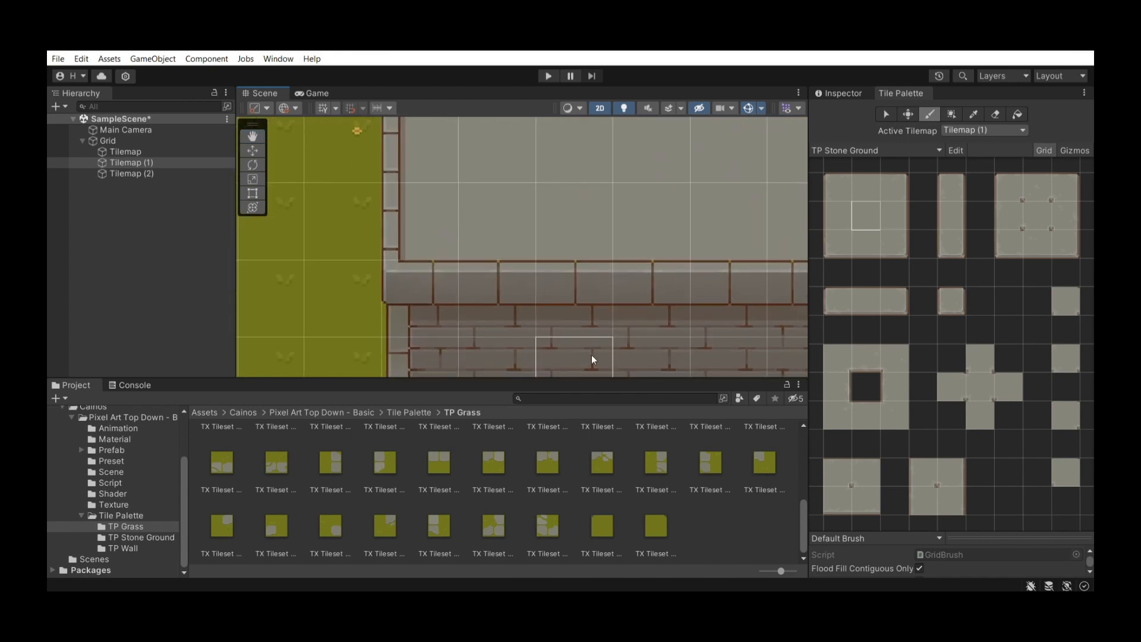
scroll(480, 278, up, 9)
scroll(586, 201, down, 8)
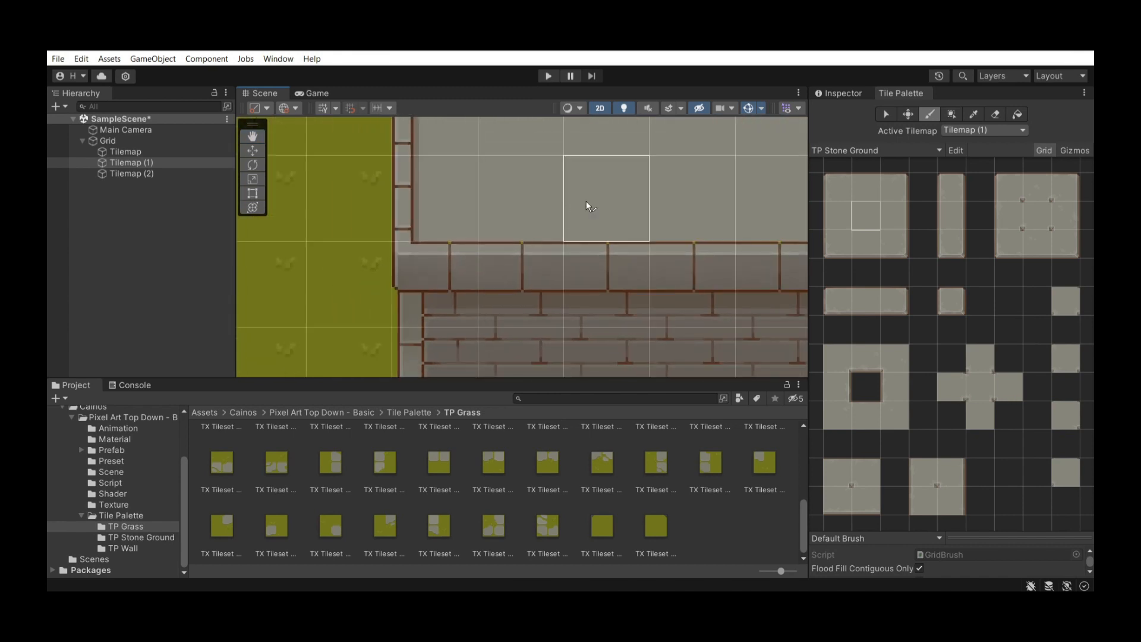
middle_drag(633, 181, 307, 221)
drag(307, 216, 295, 217)
scroll(588, 237, down, 13)
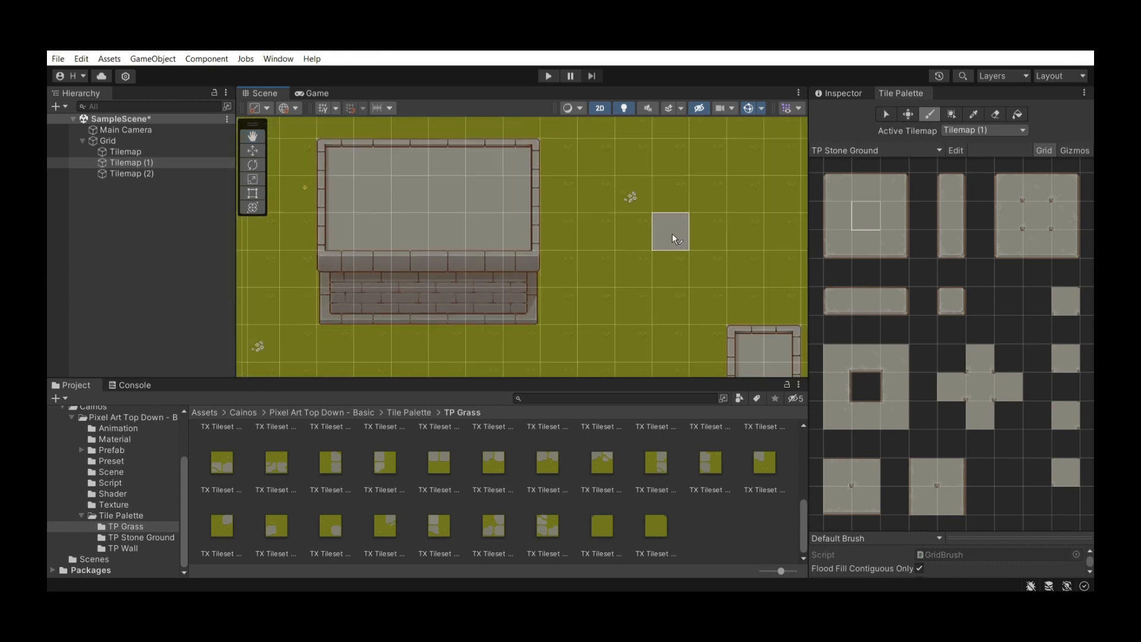
middle_drag(671, 233, 273, 219)
scroll(511, 227, down, 3)
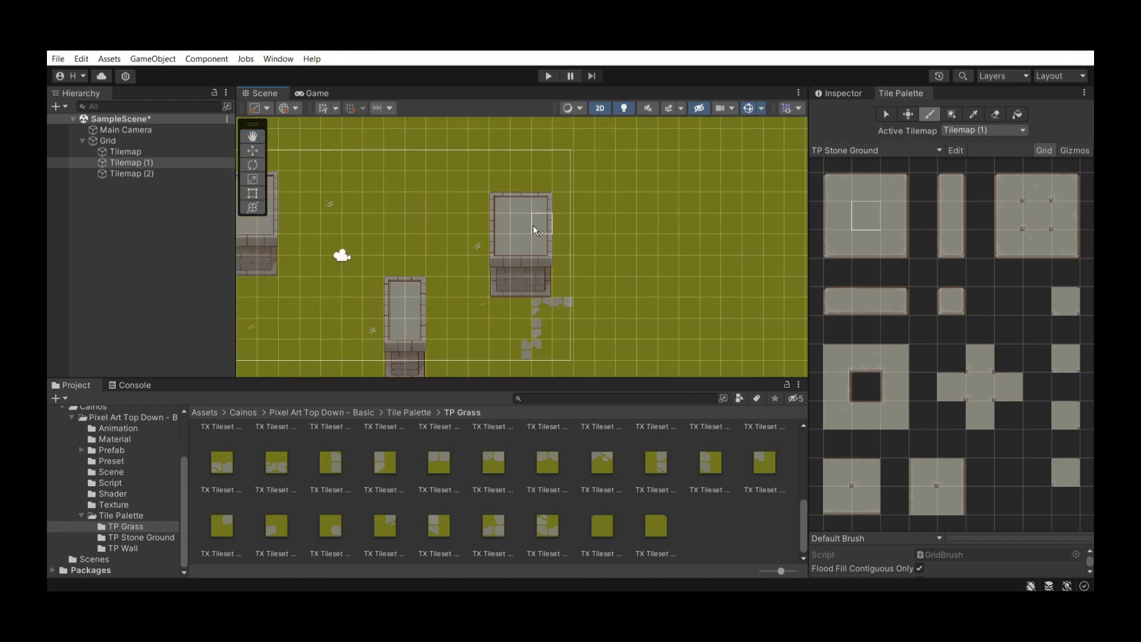
scroll(536, 267, up, 8)
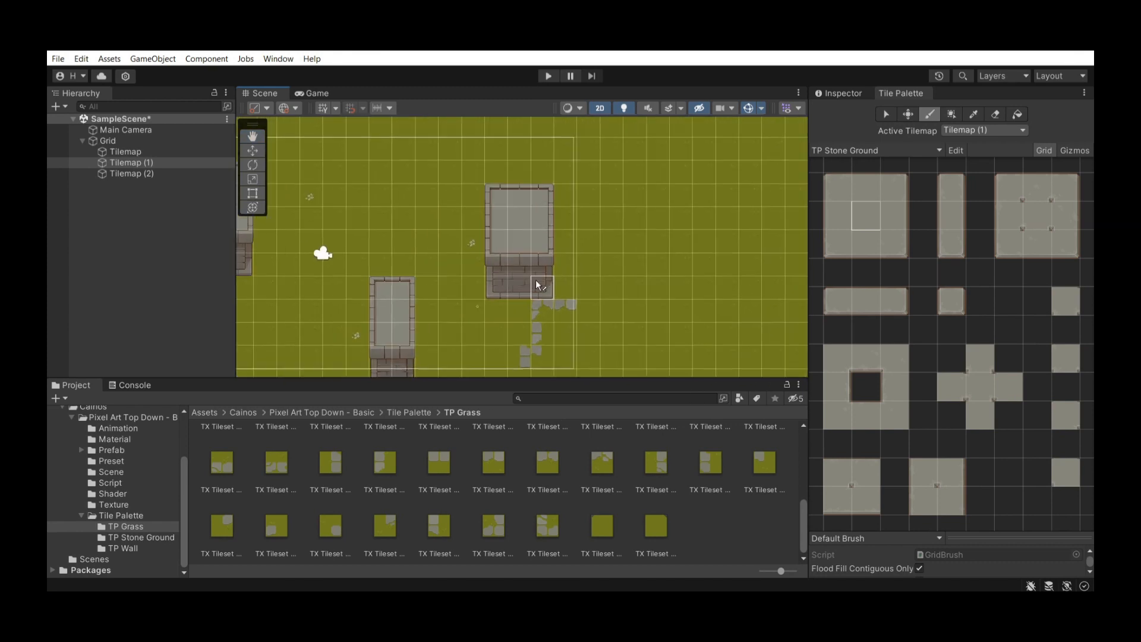
scroll(440, 297, up, 3)
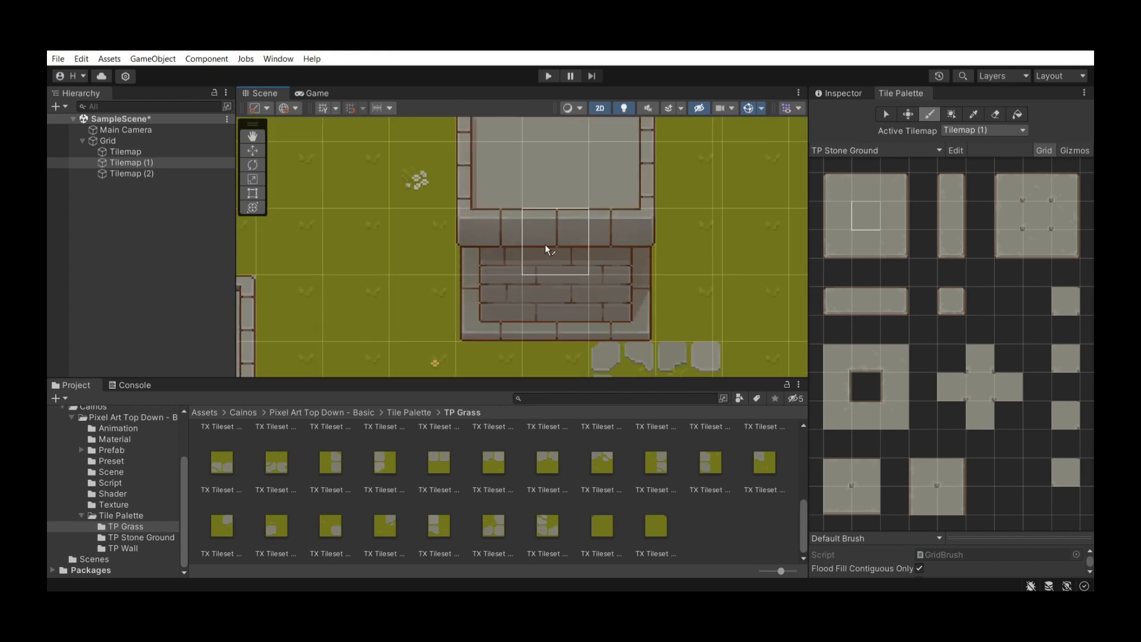
scroll(505, 214, up, 4)
scroll(509, 172, up, 5)
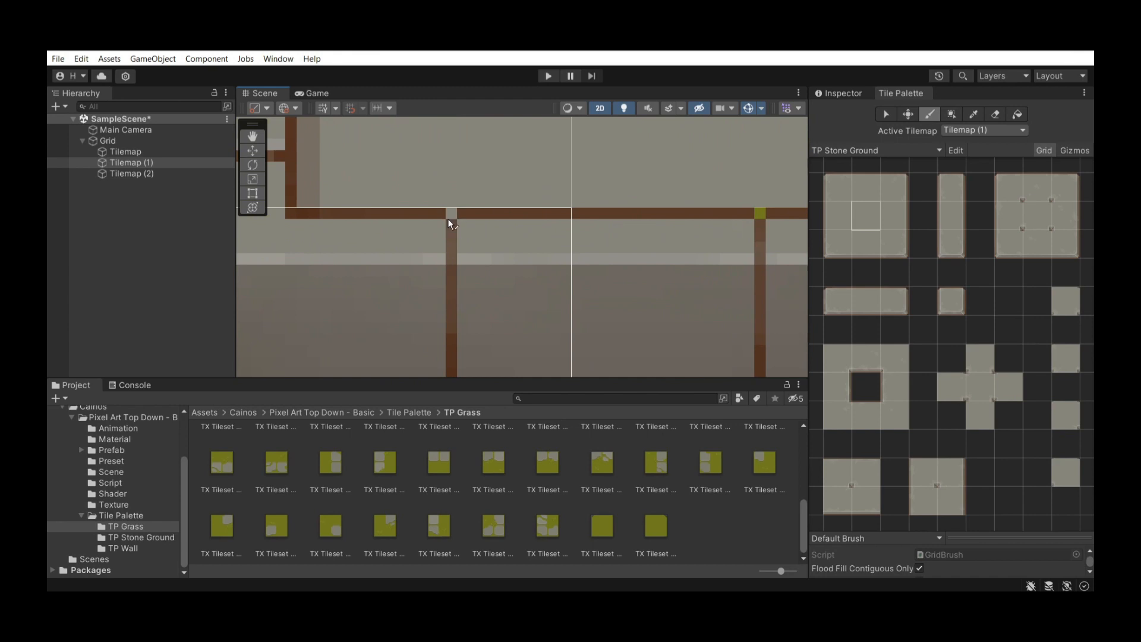
scroll(563, 254, down, 4)
scroll(393, 304, down, 4)
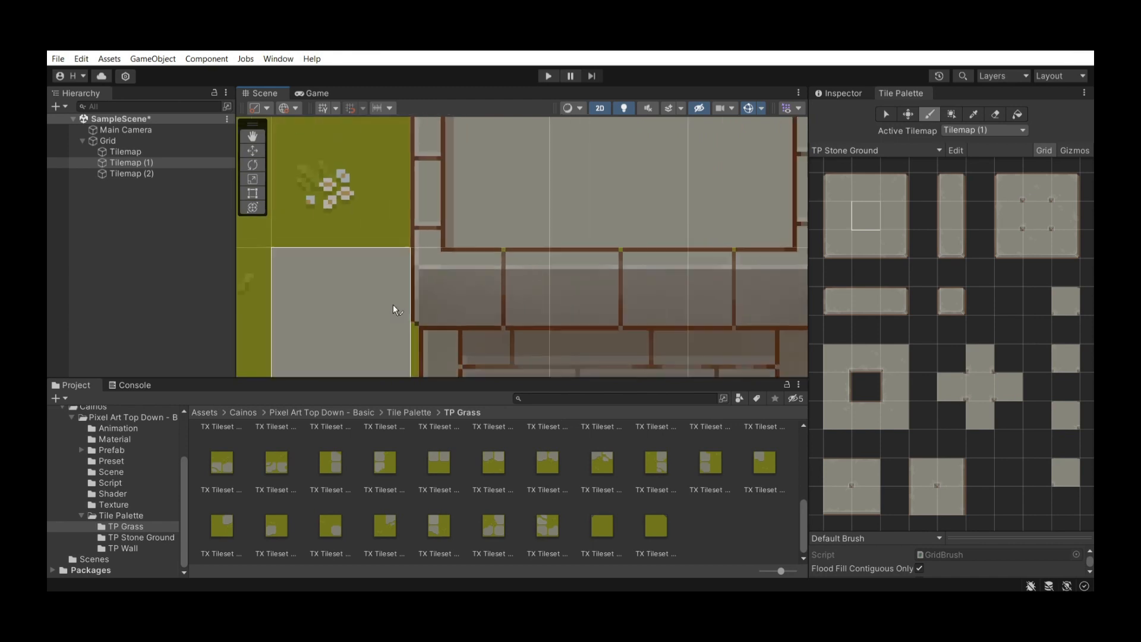
scroll(333, 287, down, 3)
middle_drag(338, 288, 613, 269)
scroll(443, 265, down, 5)
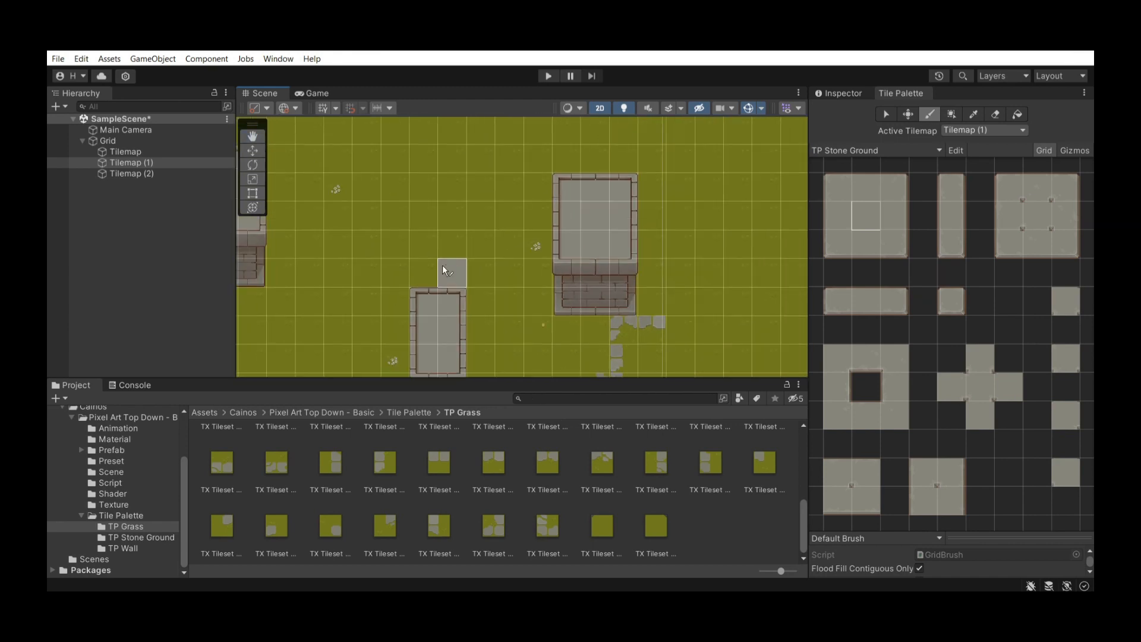
middle_drag(402, 264, 609, 240)
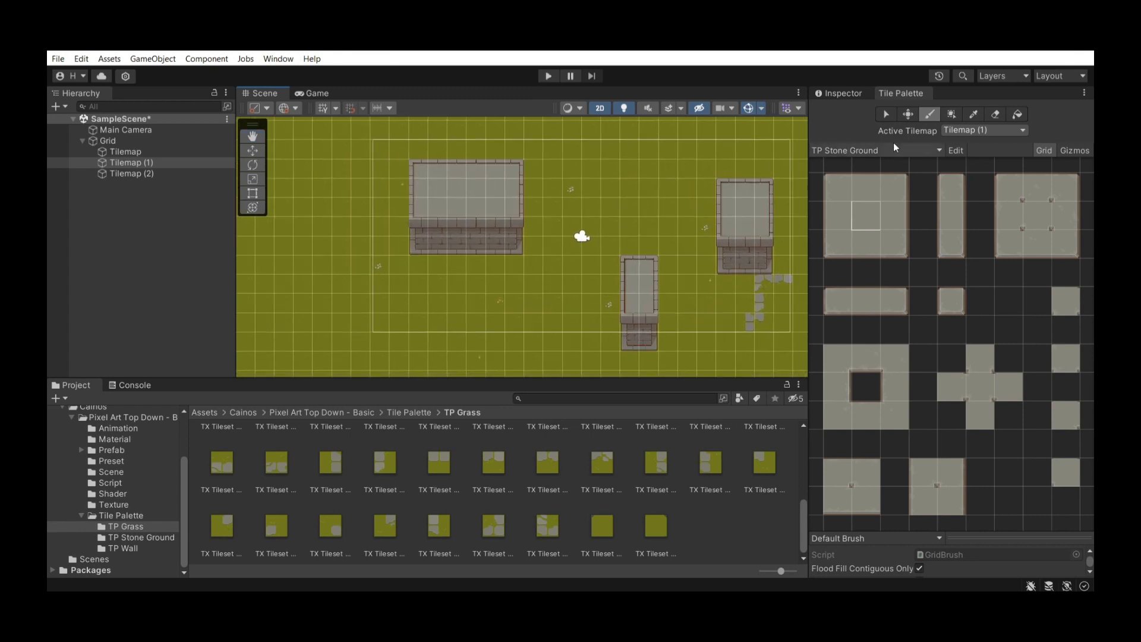
Select an 8×7 area around the large platform's walls on Tilemap (2) and move it four cells left and five cells down
click(886, 115)
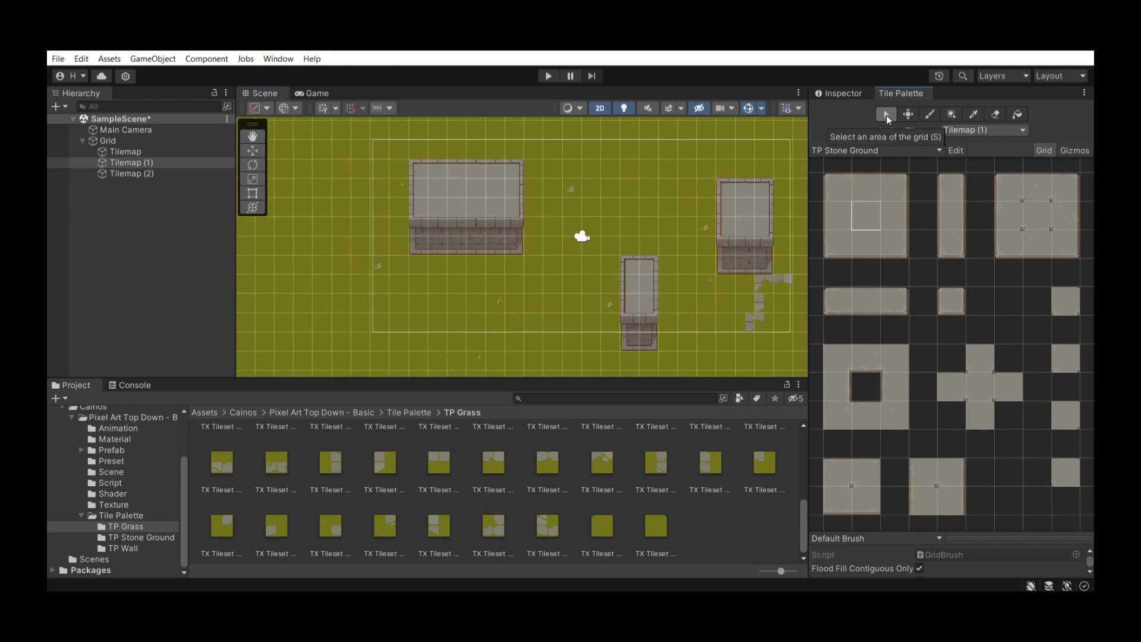
click(151, 176)
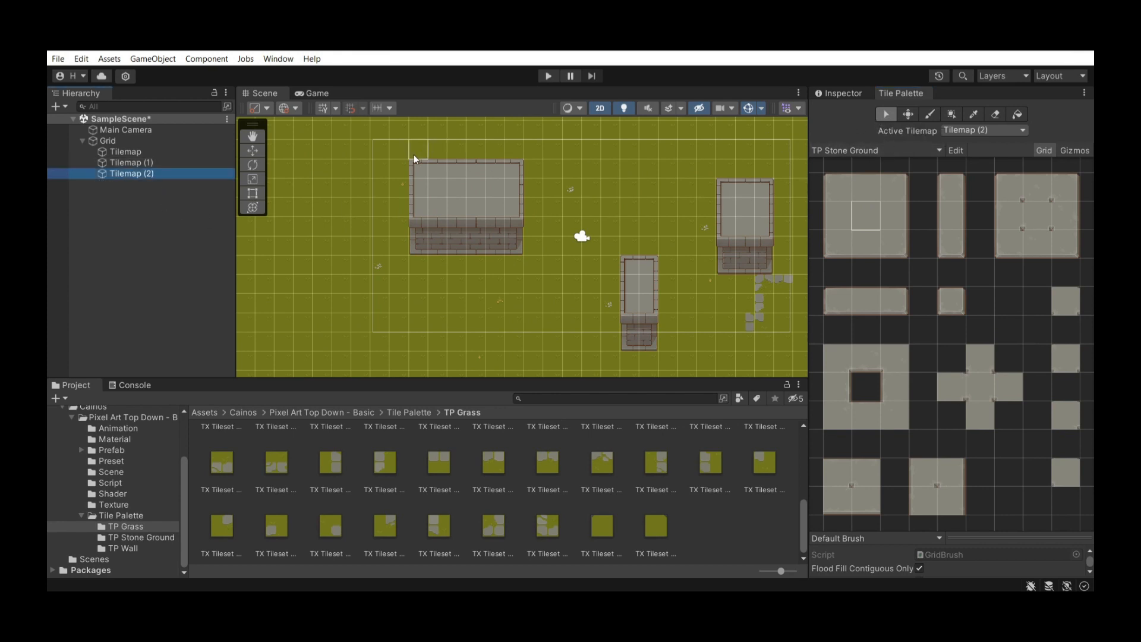
drag(407, 156, 542, 262)
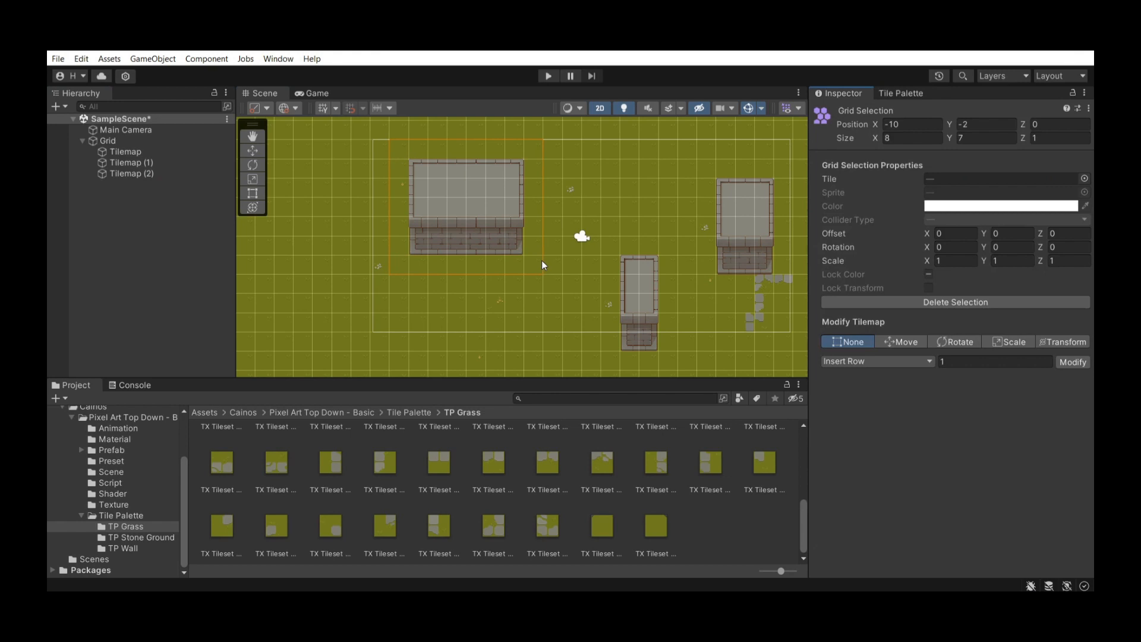
click(901, 94)
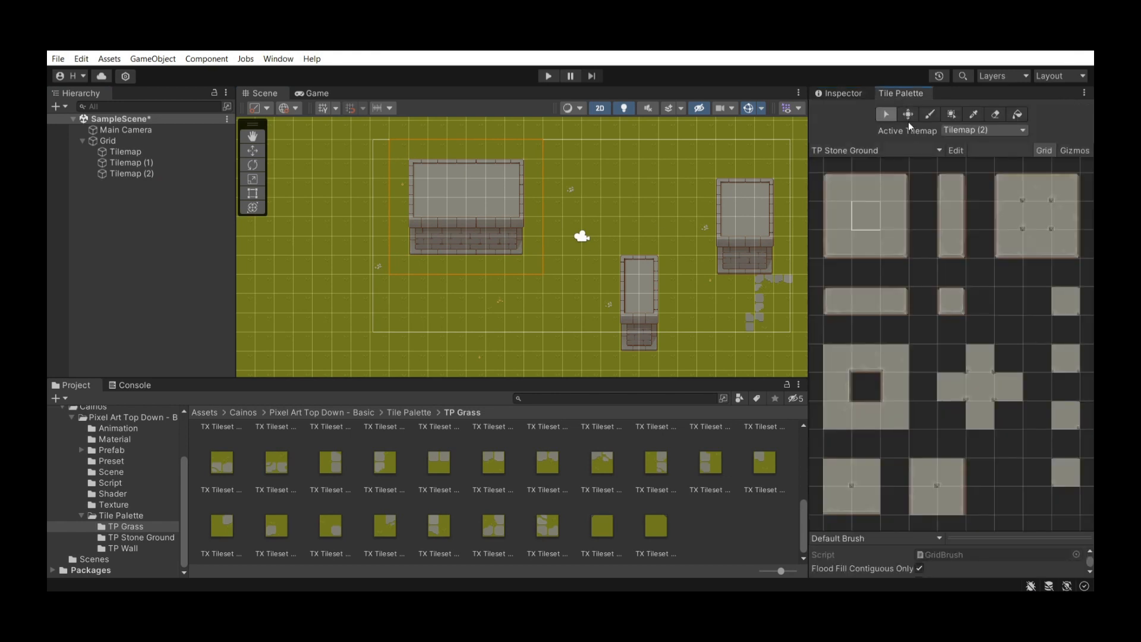
click(908, 115)
drag(455, 214, 388, 303)
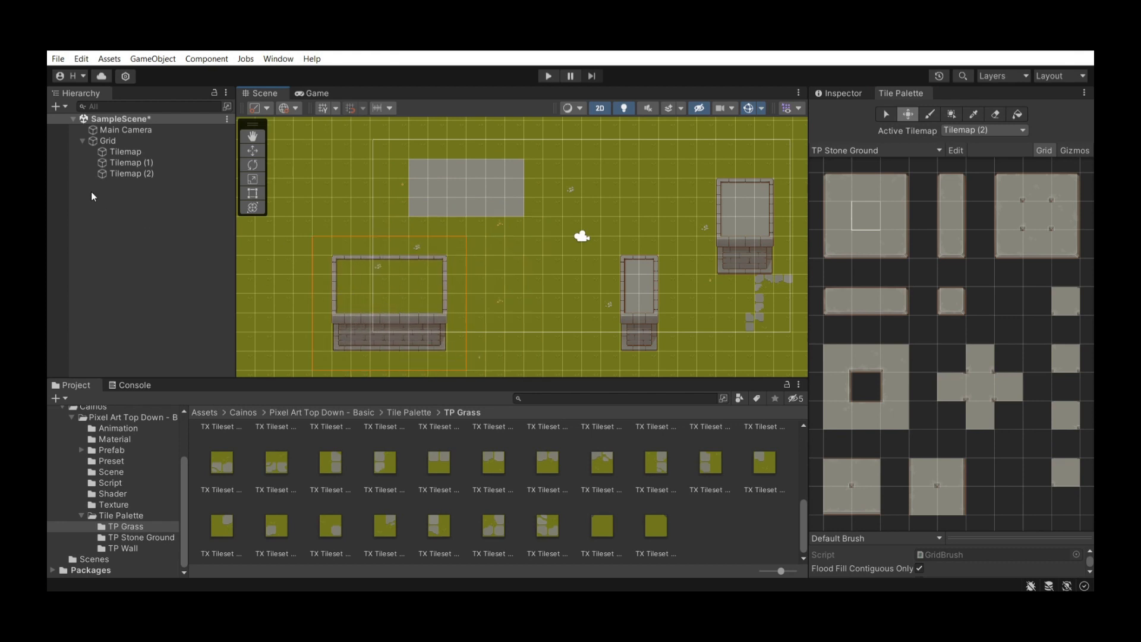
Move the 6×3 stone patch on Tilemap (1) into the relocated wall frame and check the scene in the Game view
click(158, 165)
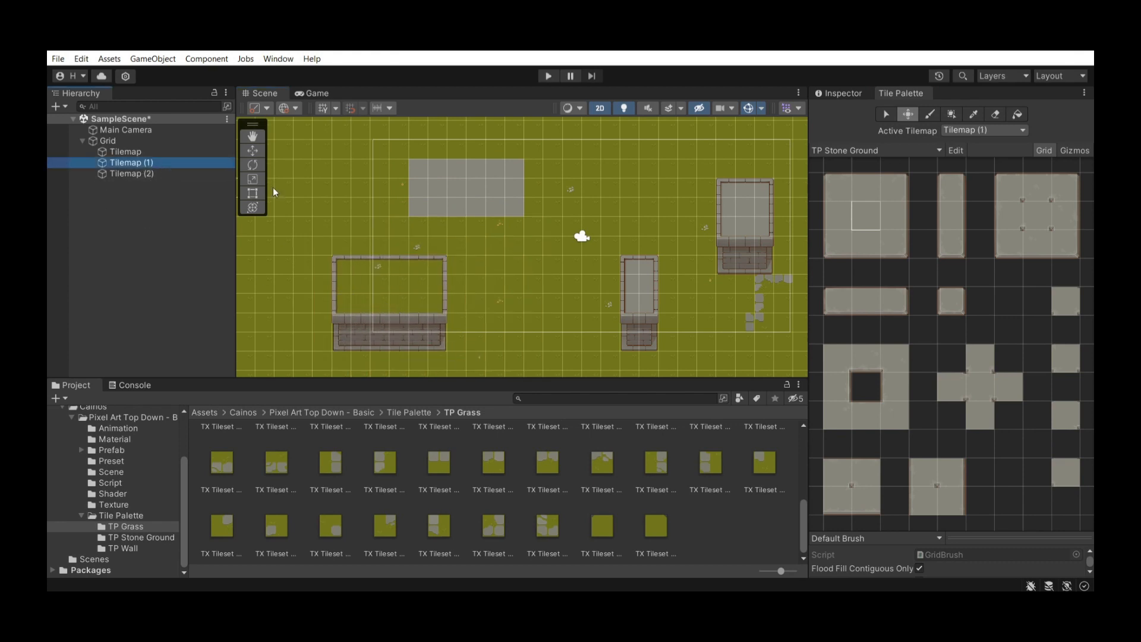
click(885, 114)
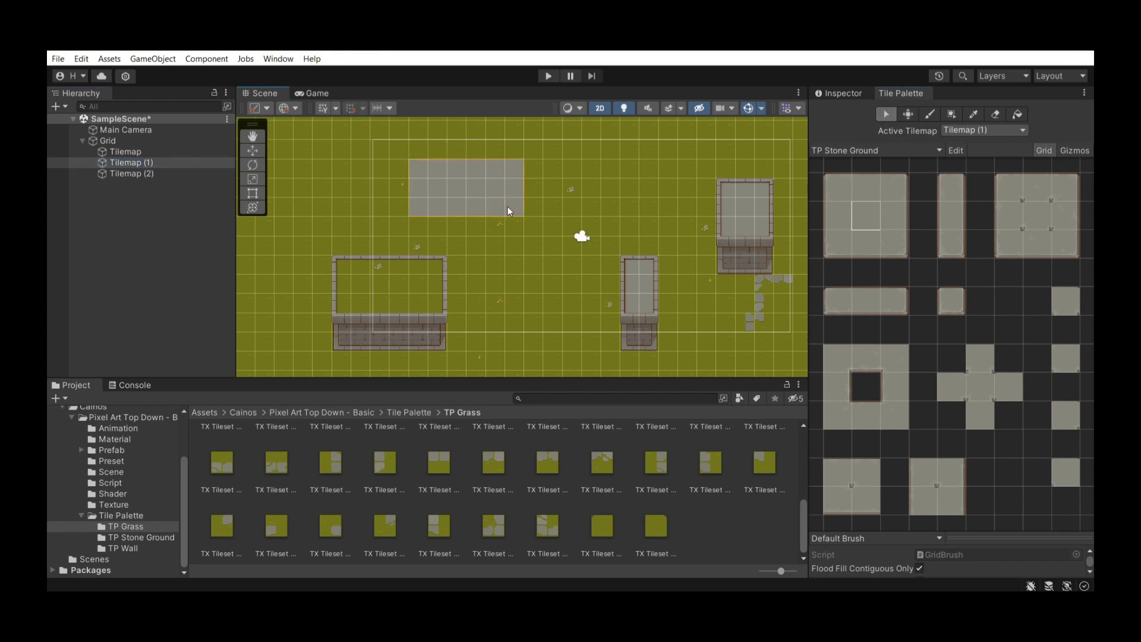
click(508, 211)
click(885, 93)
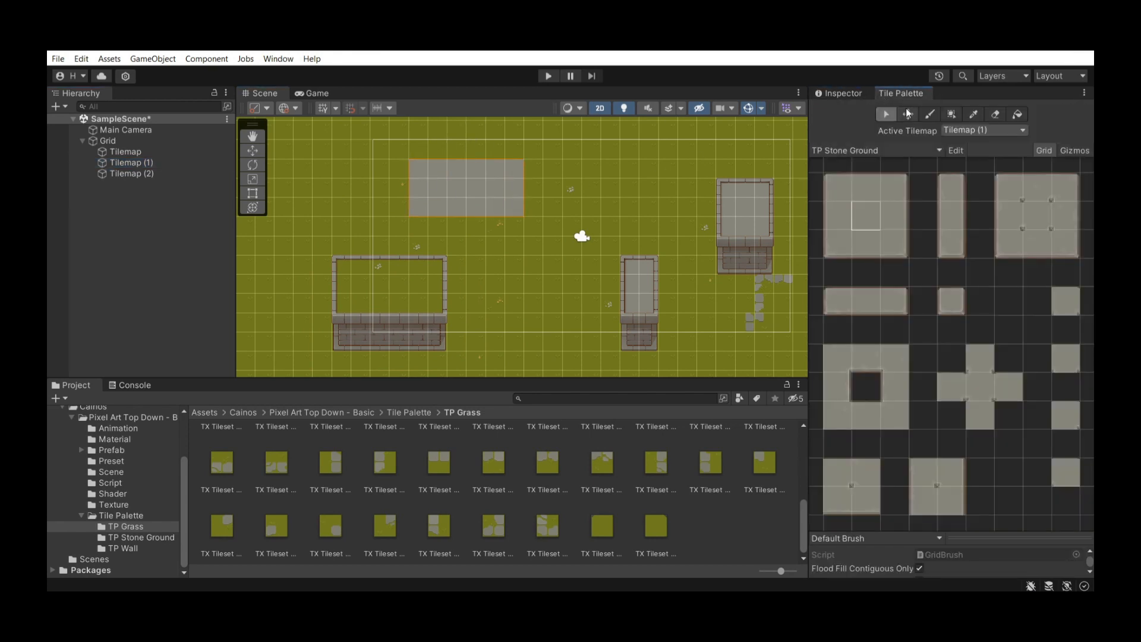
click(907, 114)
drag(479, 190, 384, 290)
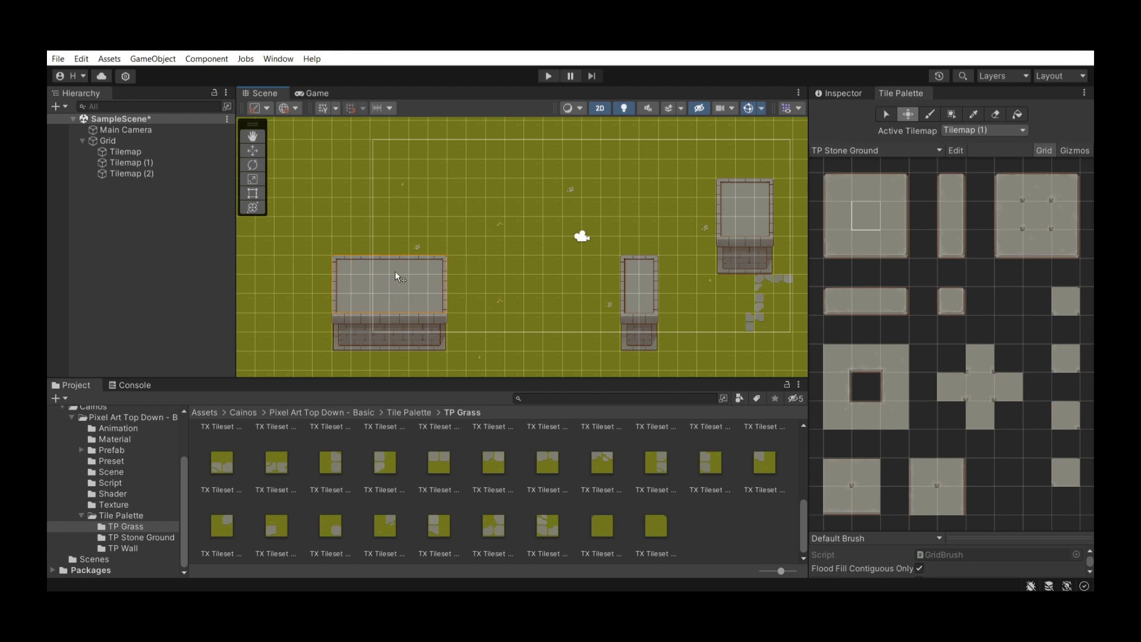
click(317, 93)
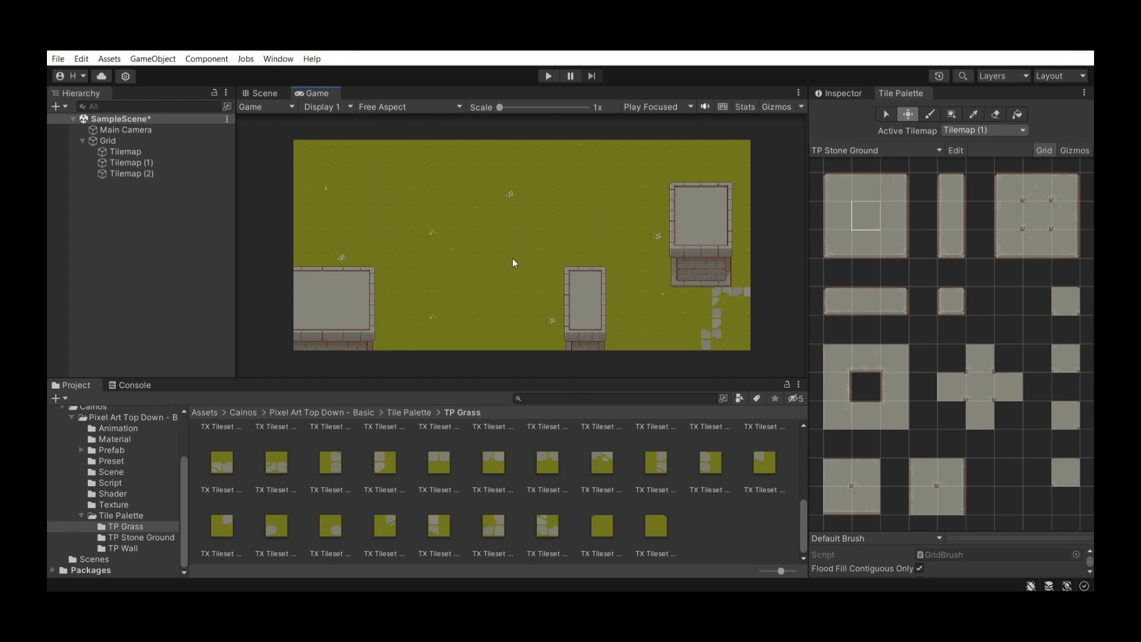
click(261, 93)
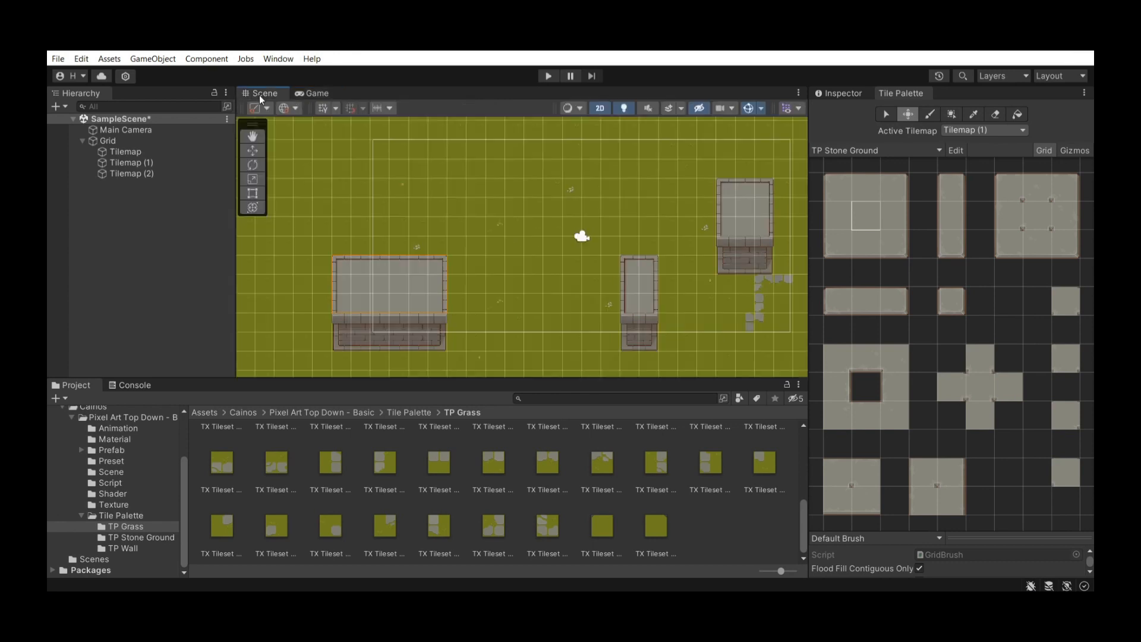